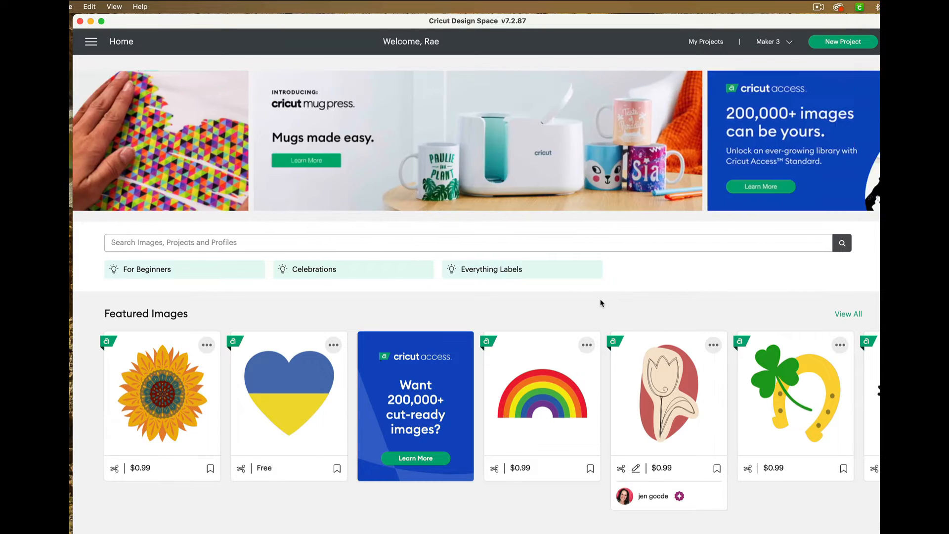
Step: Look through the home page sections, from featured images and saved projects to the community and ready-to-make projects
scroll(601, 302, down, 3)
scroll(601, 303, down, 6)
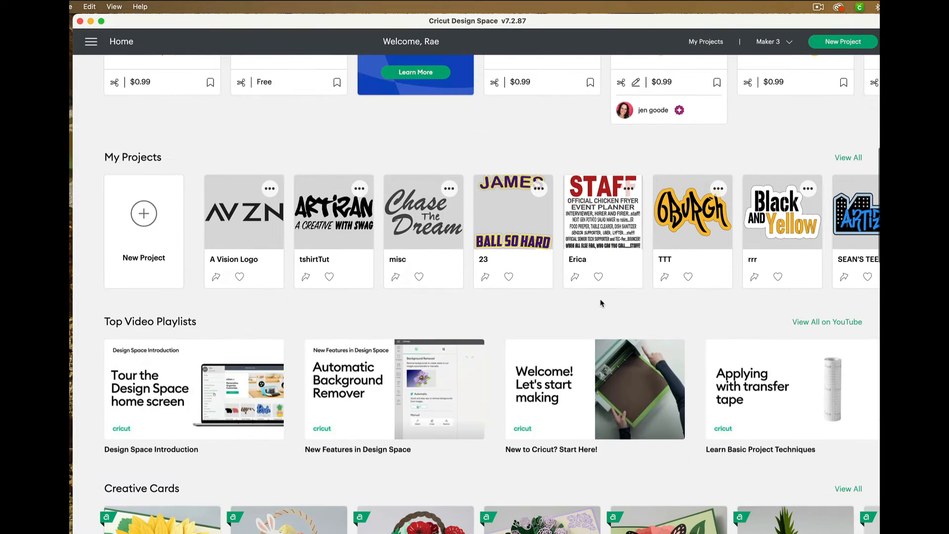
scroll(601, 303, down, 7)
scroll(601, 302, down, 12)
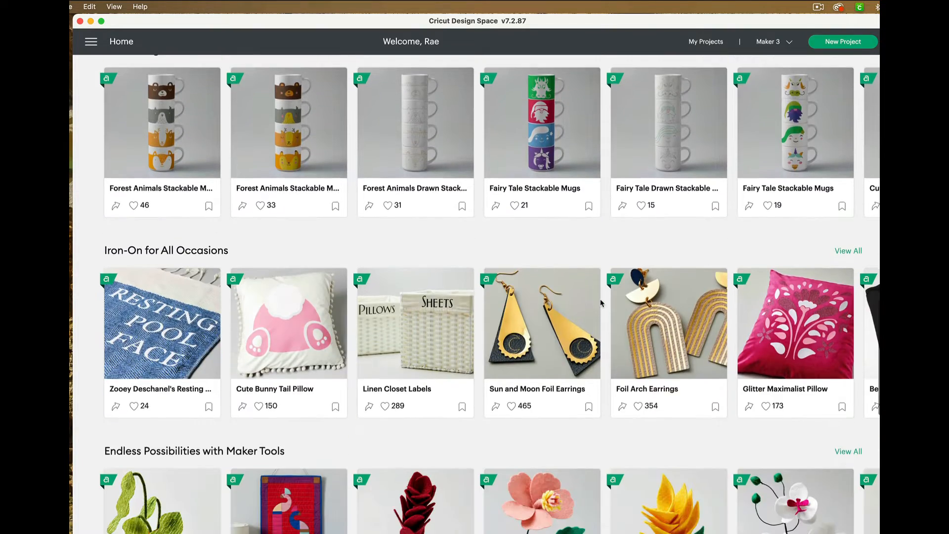
scroll(601, 303, down, 6)
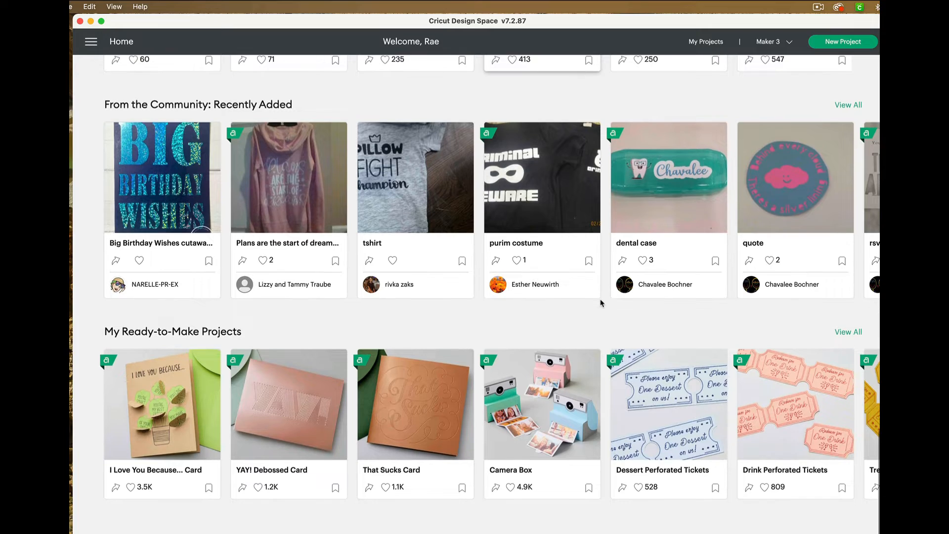
scroll(601, 303, up, 10)
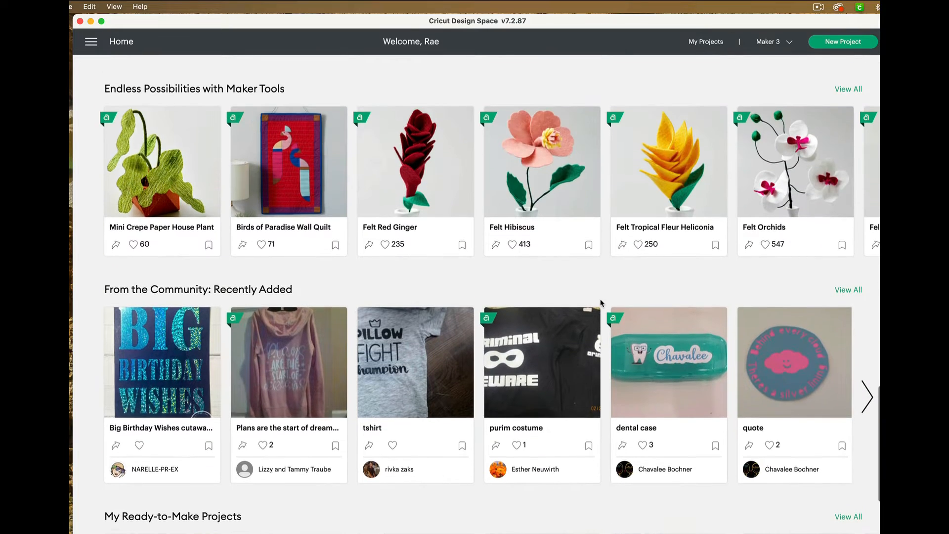
scroll(601, 303, up, 15)
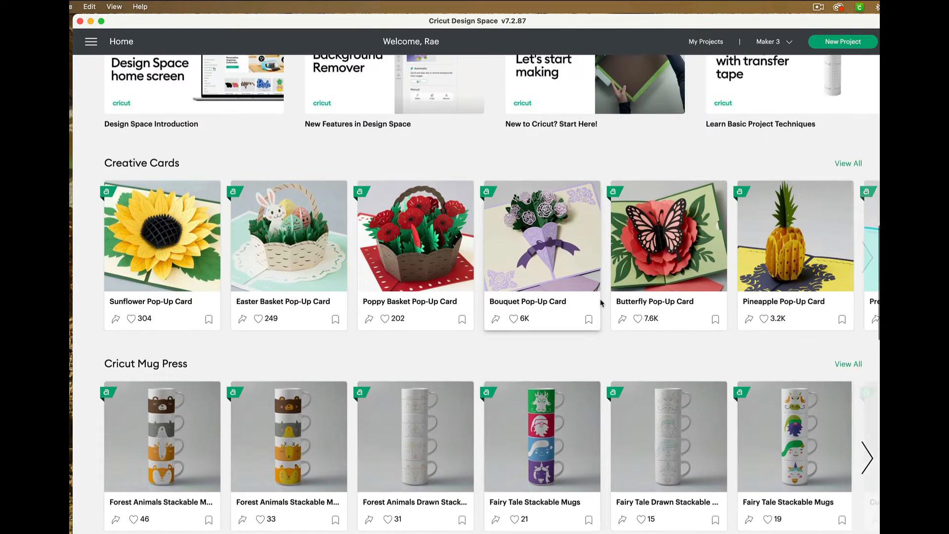
scroll(601, 302, up, 6)
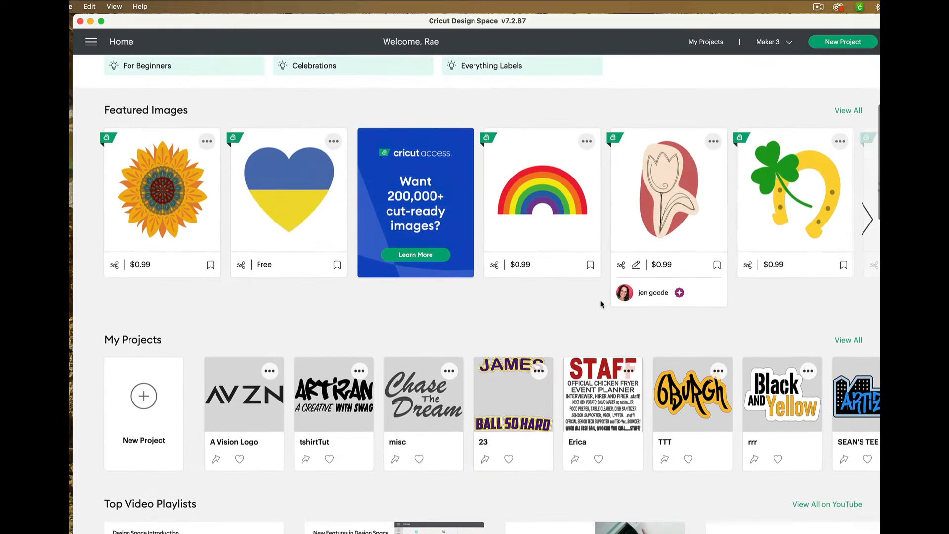
scroll(601, 302, up, 4)
scroll(601, 303, up, 2)
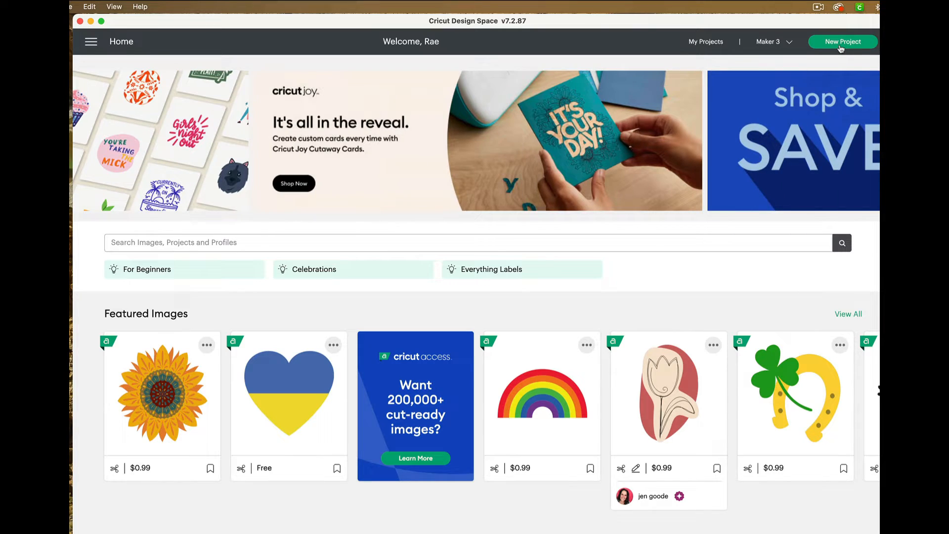
Step: Open a blank new project canvas, then return to the home page and dismiss the Cricut Access trial offer
click(840, 46)
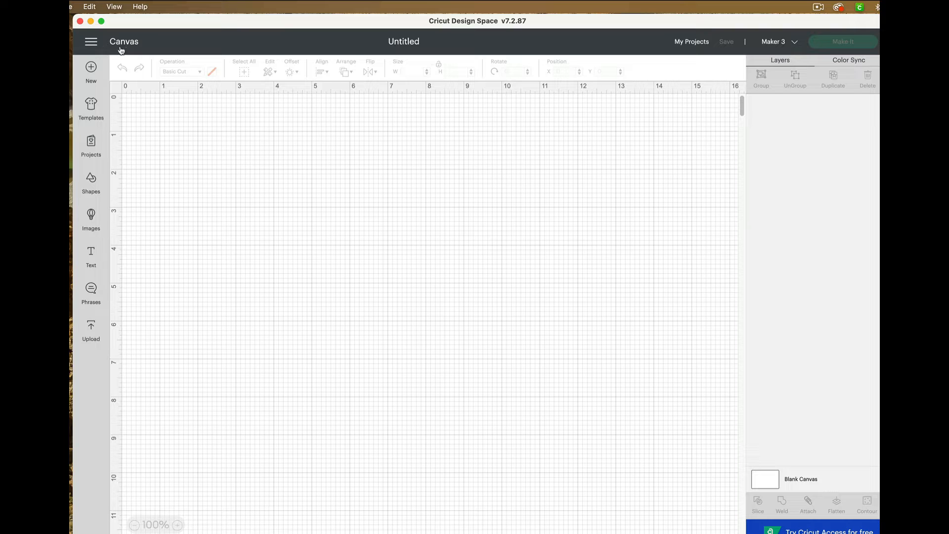
click(91, 43)
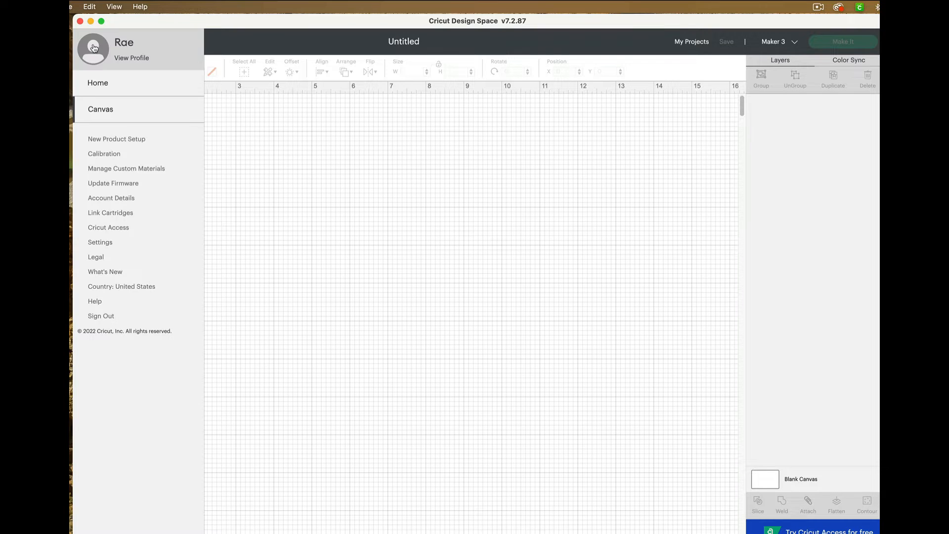
click(95, 85)
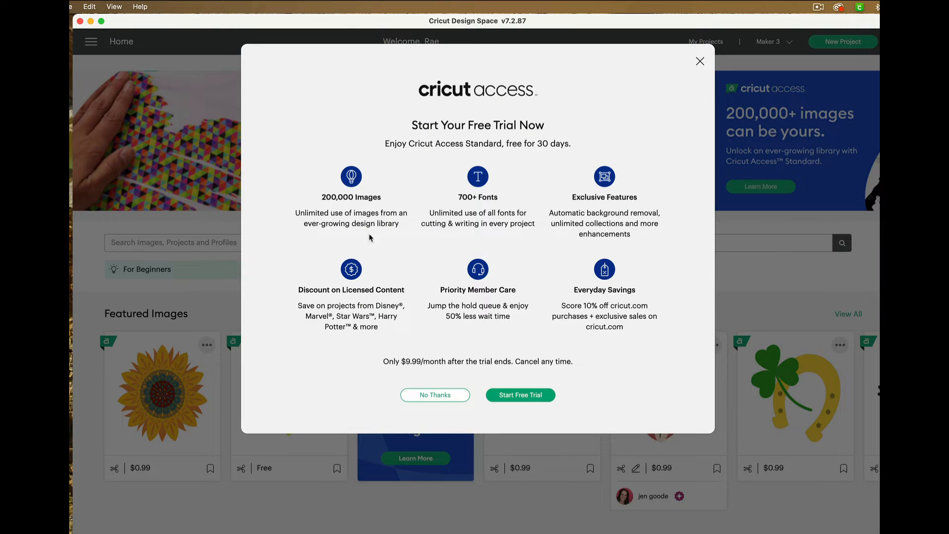
click(701, 61)
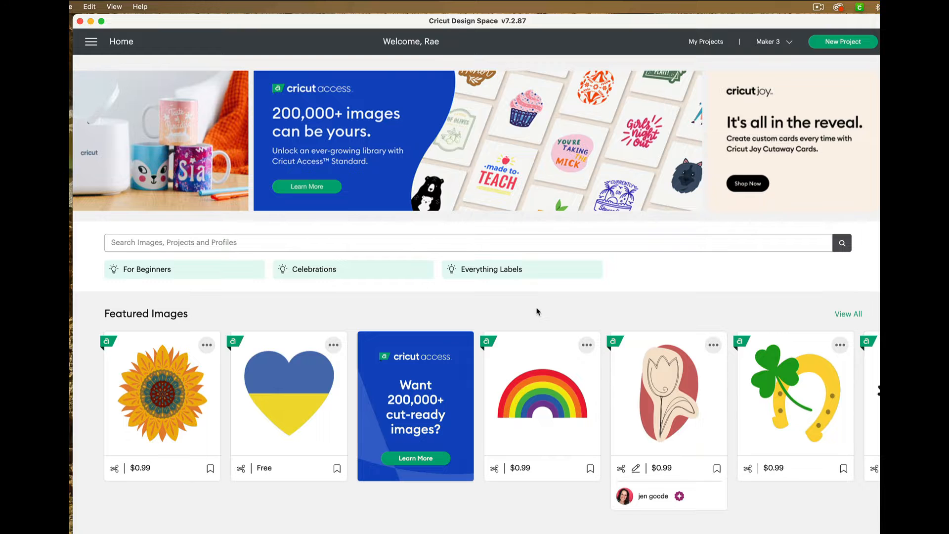
Step: Start a new blank project from the My Projects section of the home page
scroll(538, 311, down, 5)
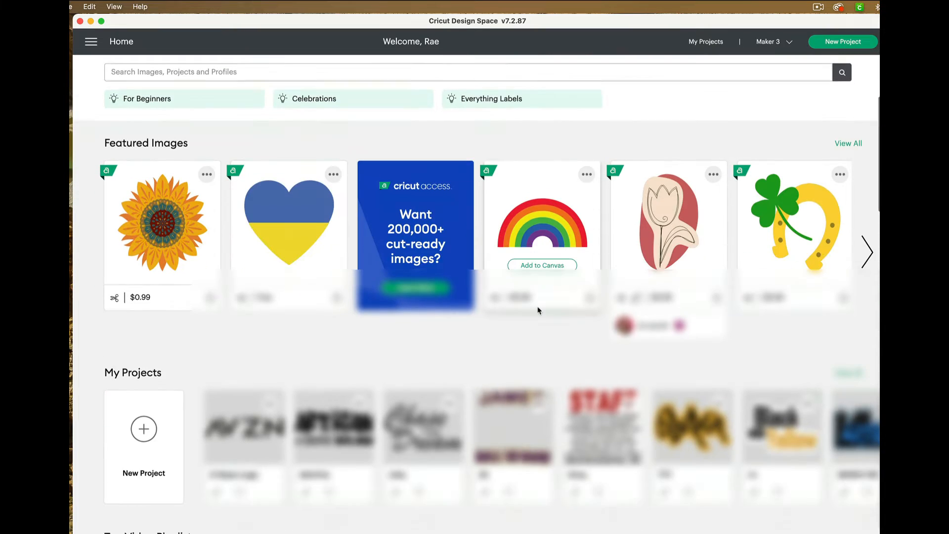
scroll(537, 310, down, 4)
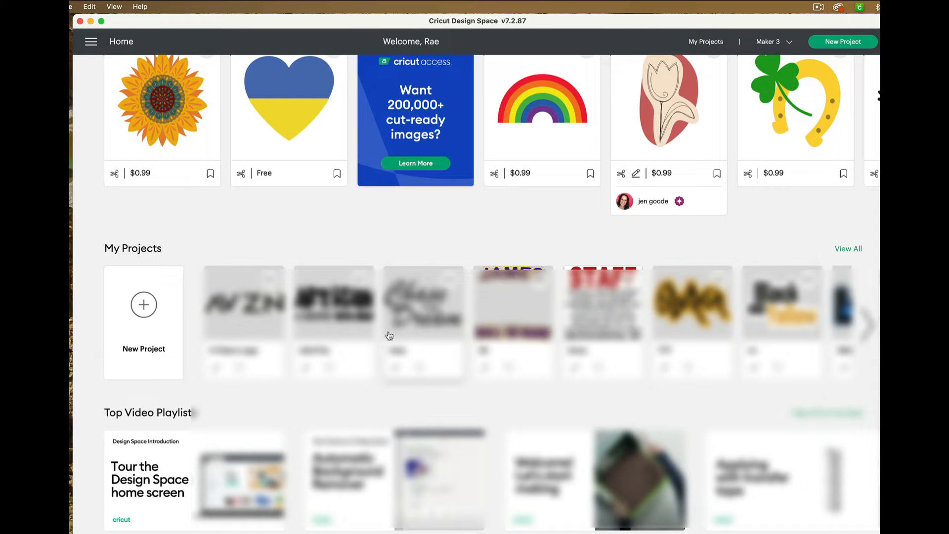
click(143, 351)
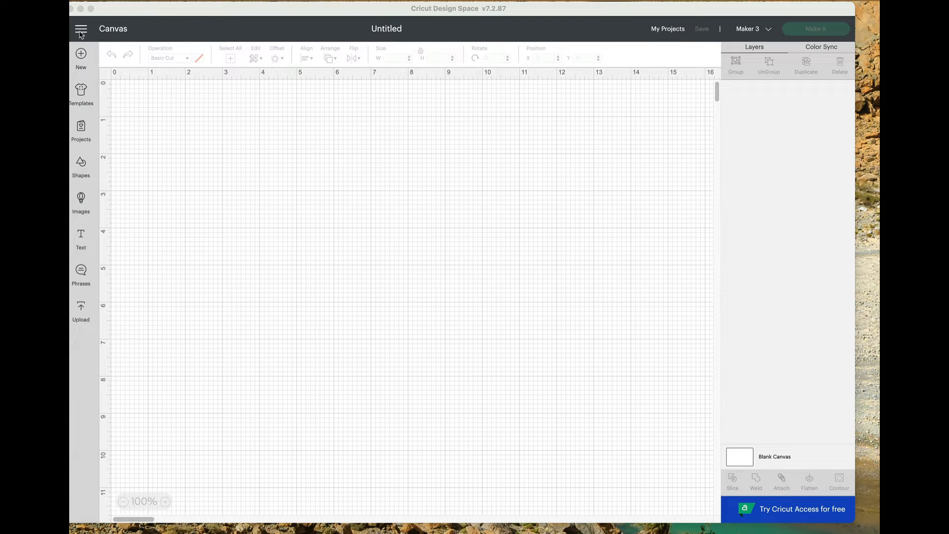
Step: Review the language, offline saving, canvas grid and units settings and close them without changes
click(80, 33)
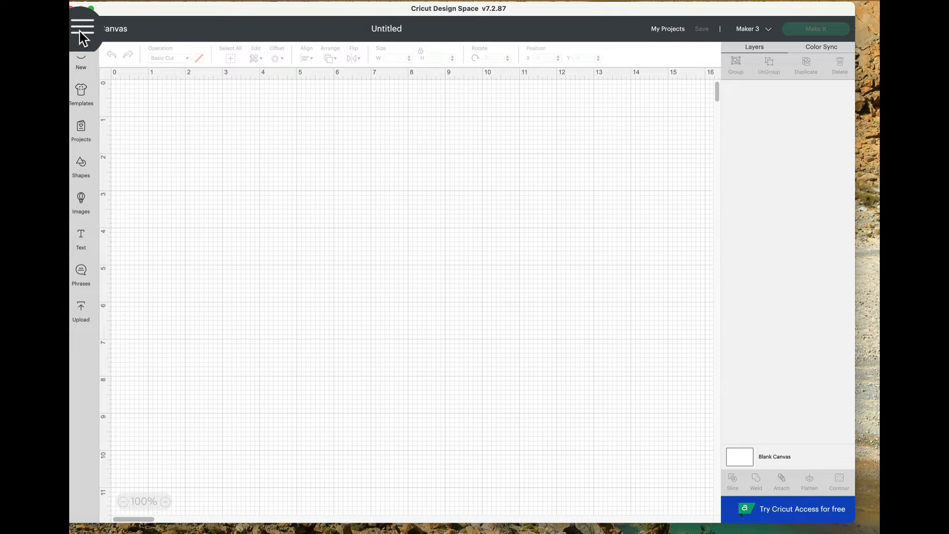
click(81, 34)
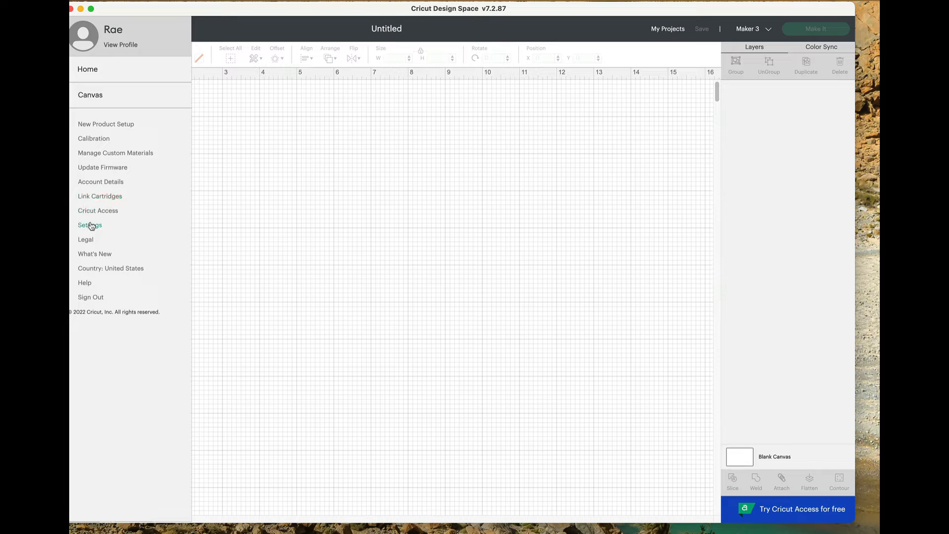
click(91, 225)
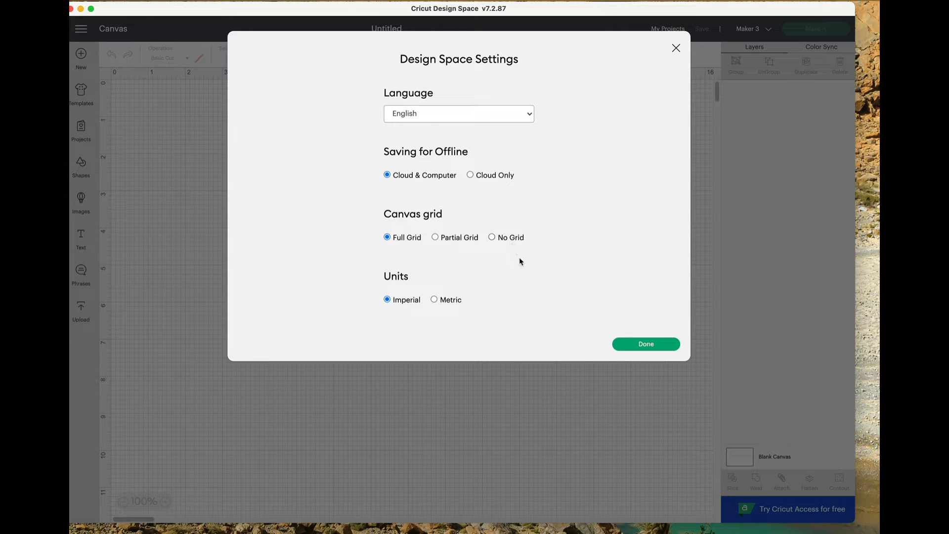
click(656, 350)
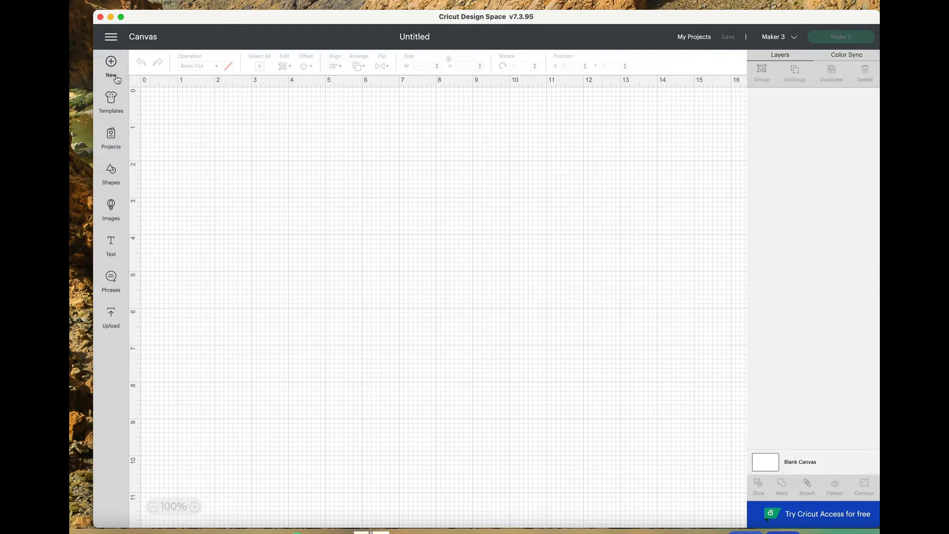
Step: Browse the template and project libraries and the free and subscription shapes
click(112, 103)
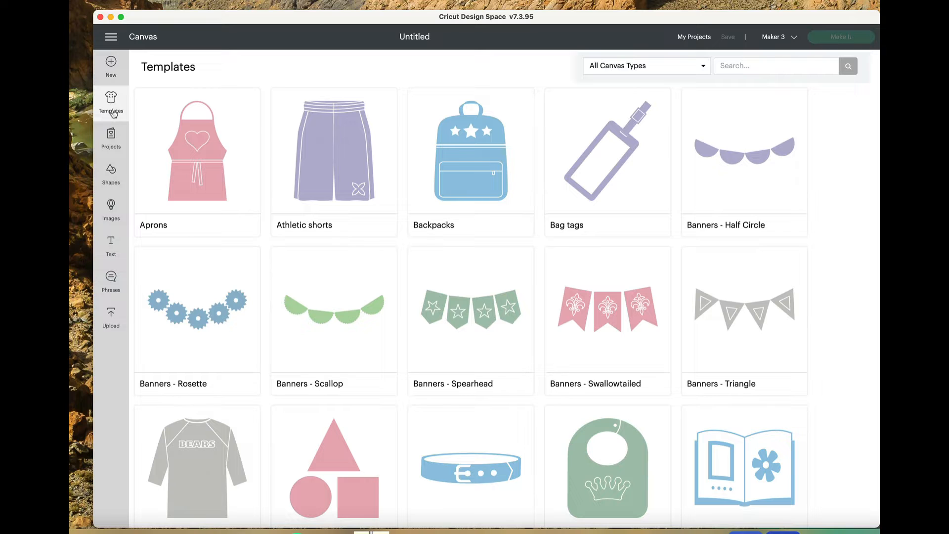
click(112, 142)
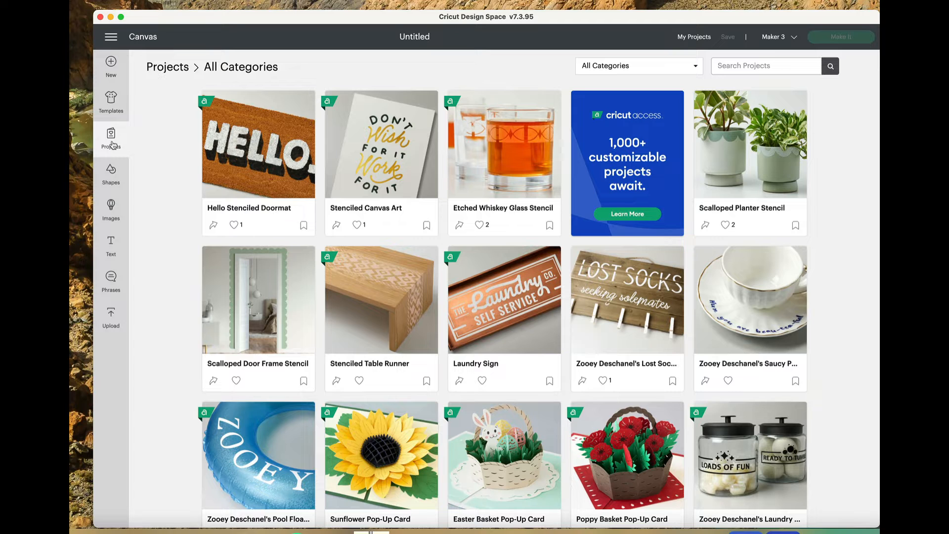
click(111, 174)
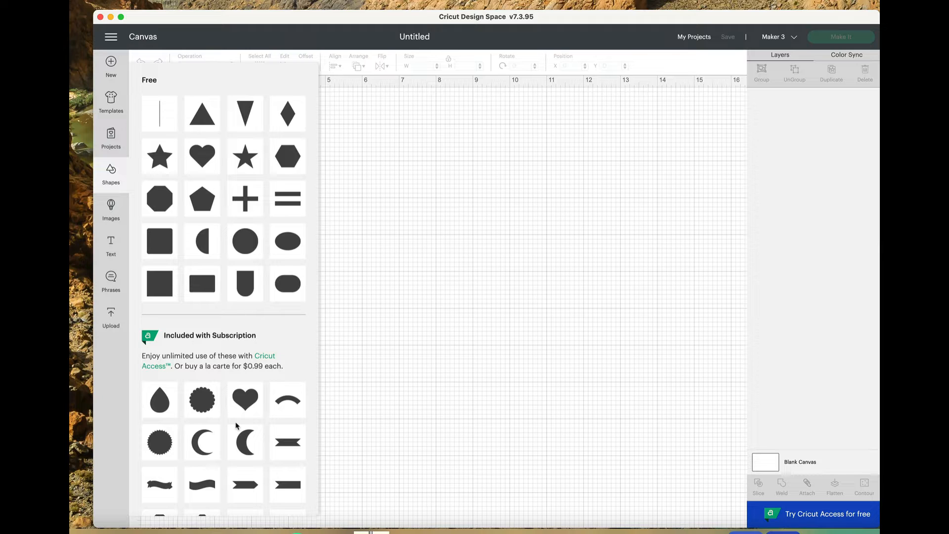
scroll(236, 425, down, 5)
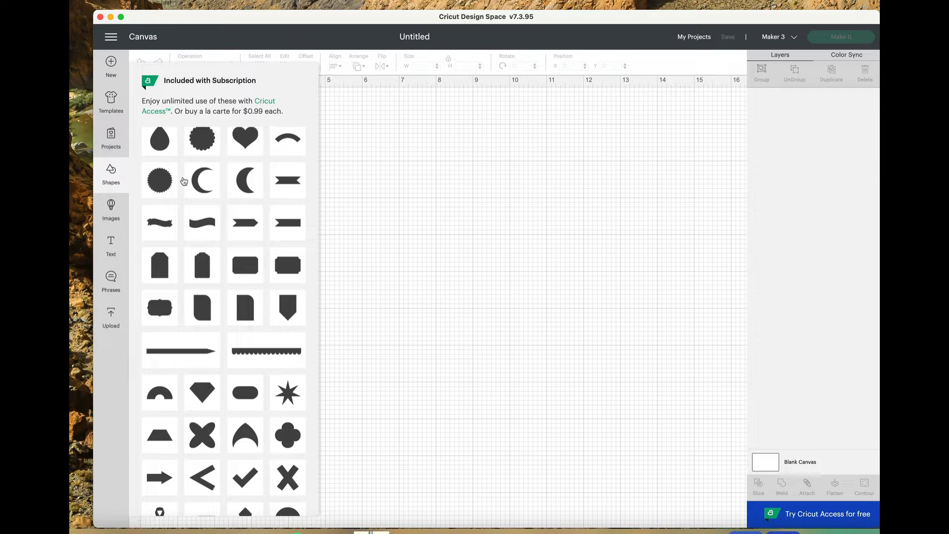
Step: Browse all images in the Cricut image library and return to the canvas
click(108, 218)
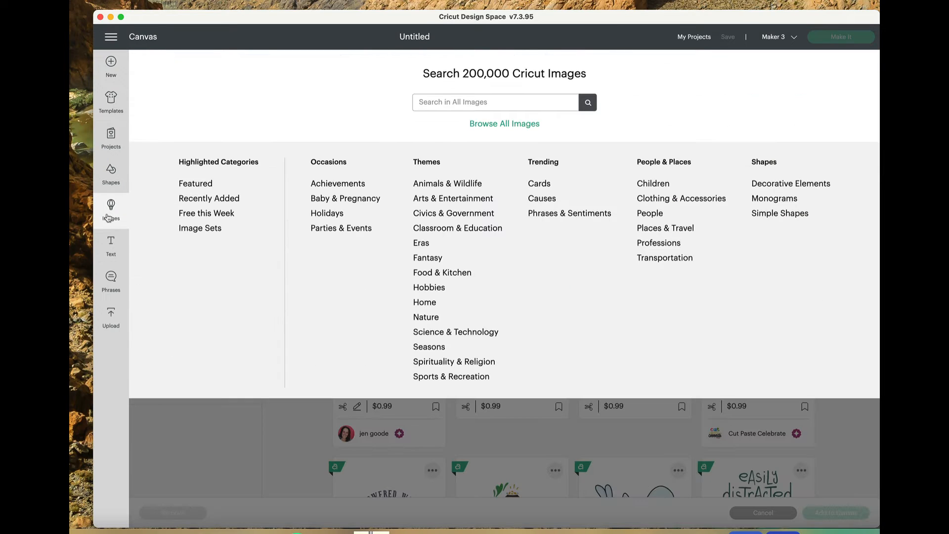
click(504, 125)
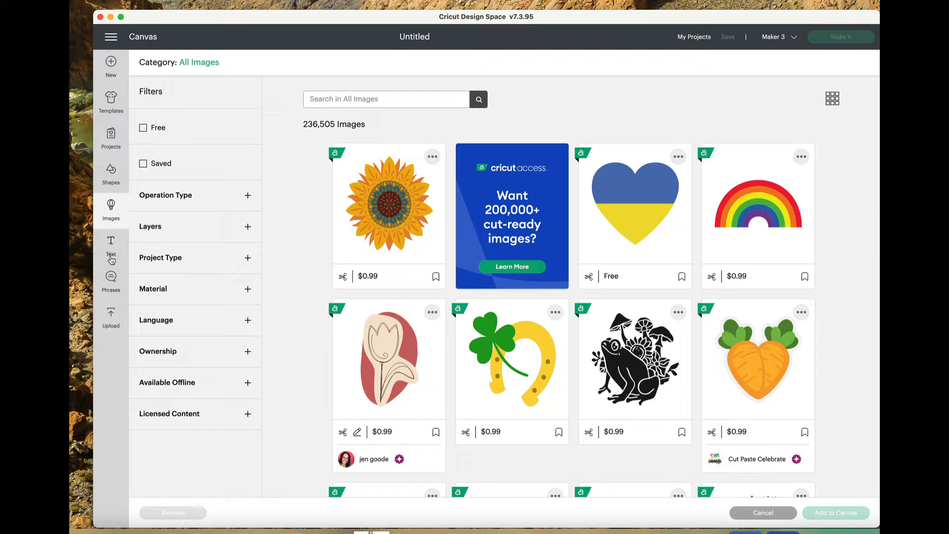
click(109, 213)
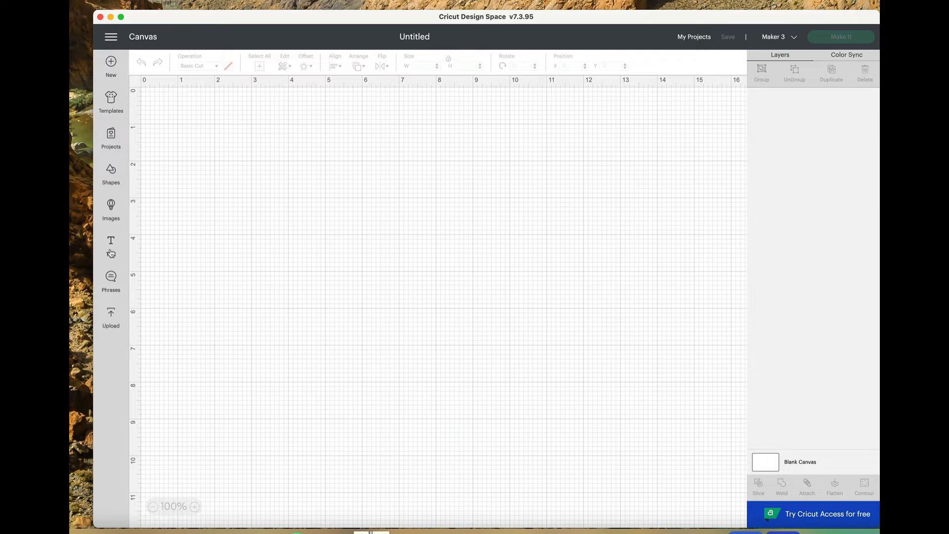
Step: Add a default text object to the canvas and view the library of ready-made phrases
click(111, 254)
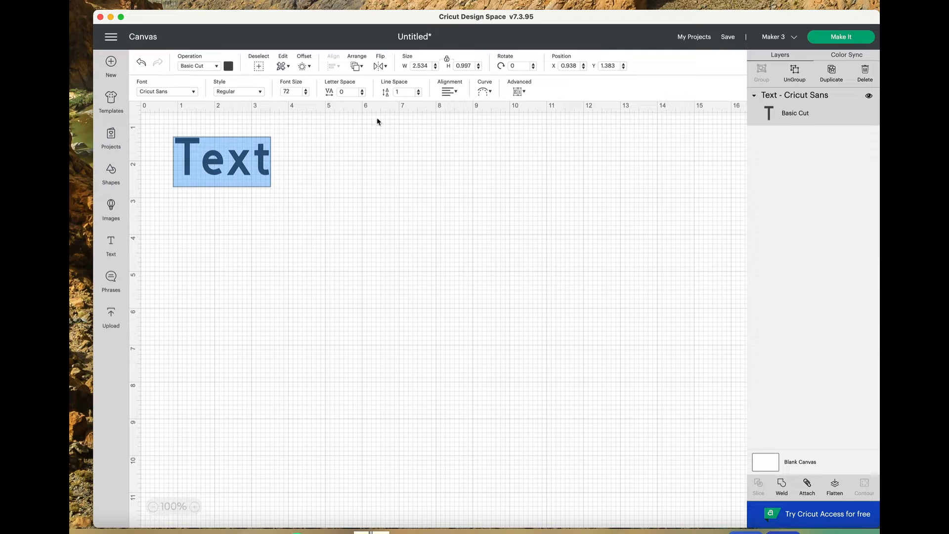
click(113, 280)
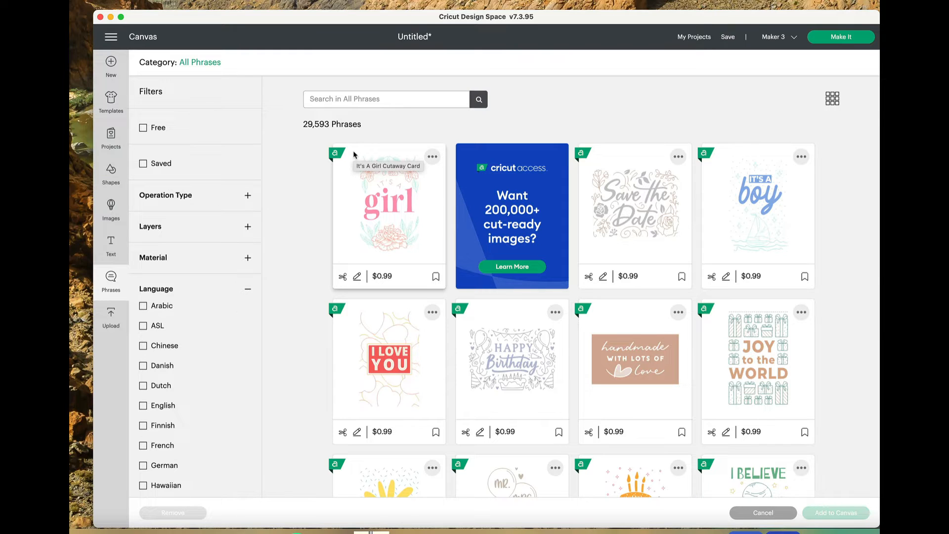
Step: Upload the desktop file "Jesus Thou Shalt Never Thirst3 smaller size.svg" as a cut image, keeping its name and no tags
click(112, 324)
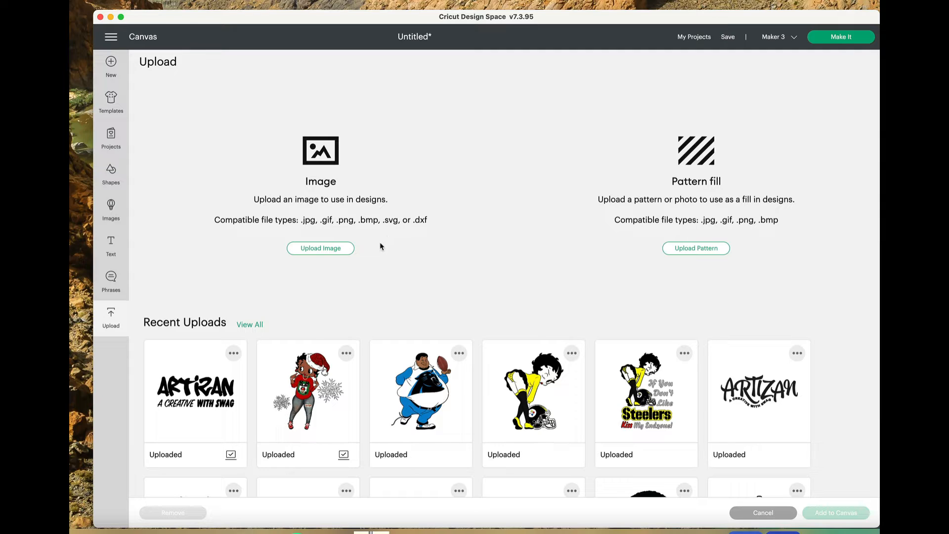
click(336, 249)
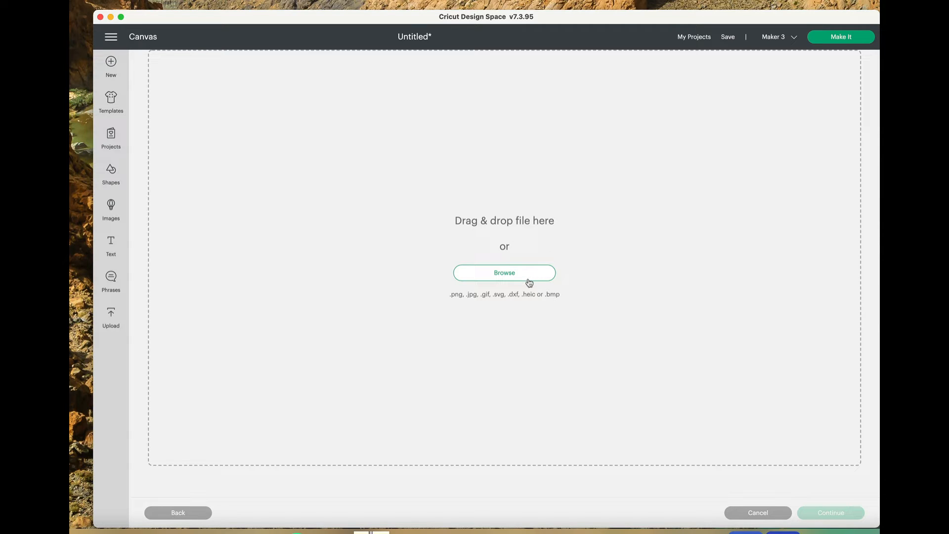
click(502, 279)
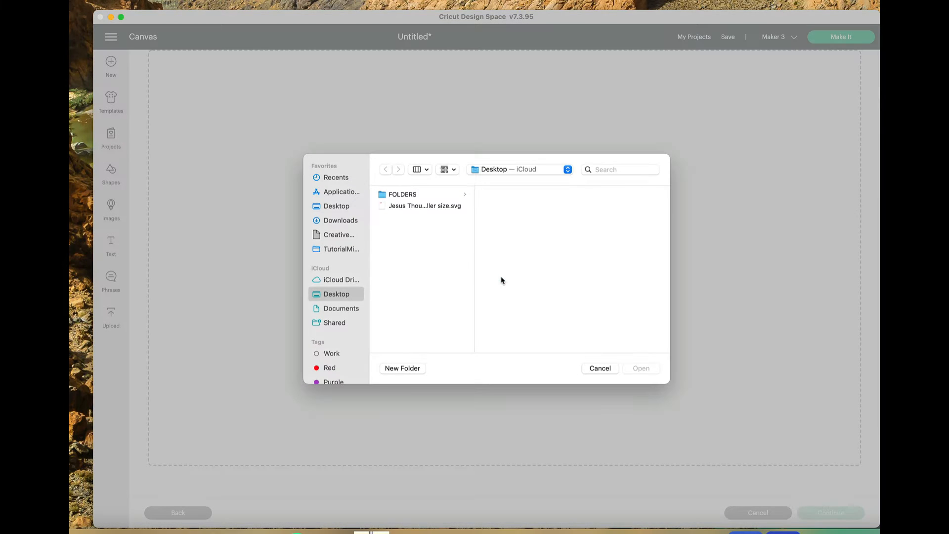
click(435, 206)
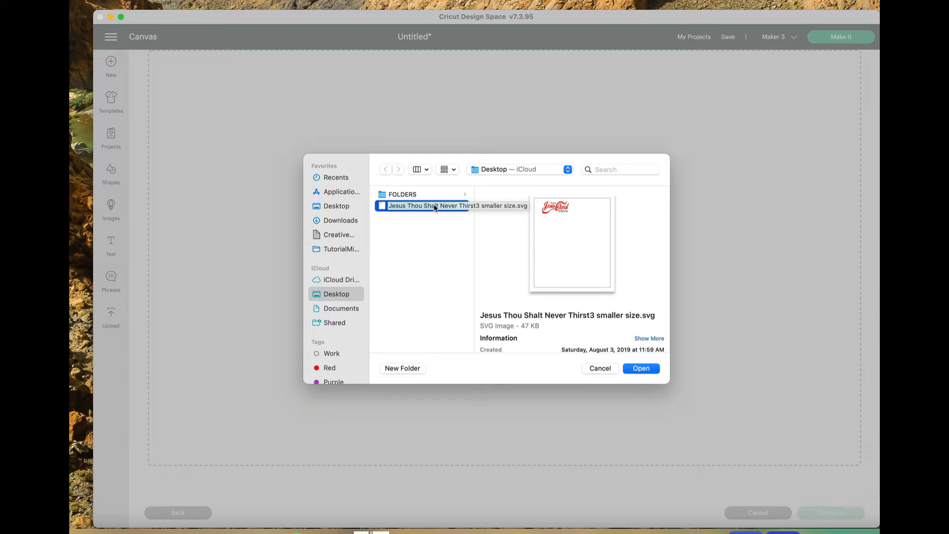
click(638, 369)
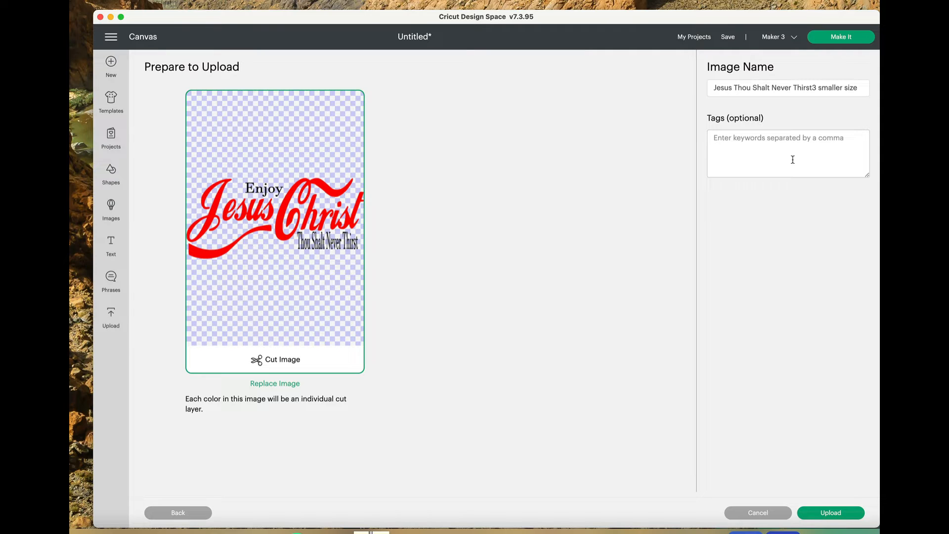
click(824, 517)
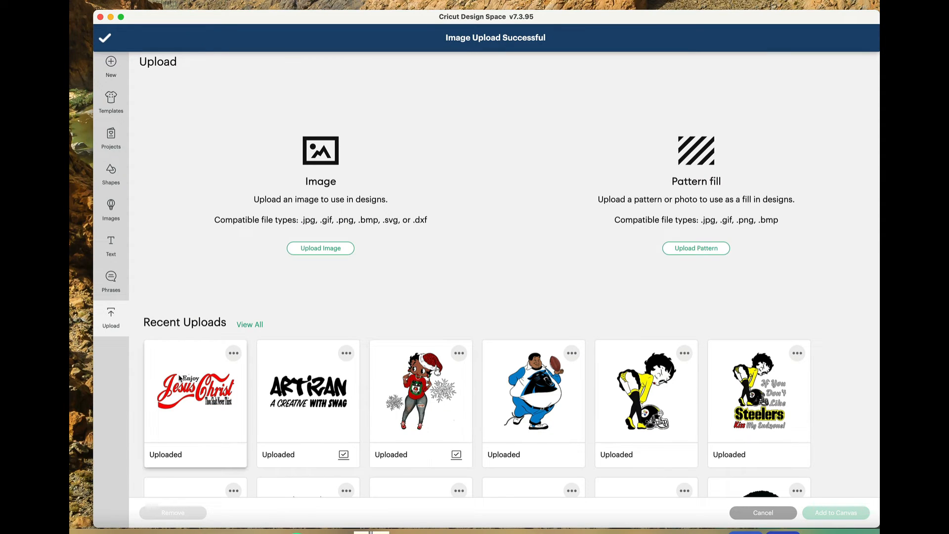
Step: Select the newly uploaded "Enjoy Jesus Christ" image and return to the canvas without adding it
click(180, 425)
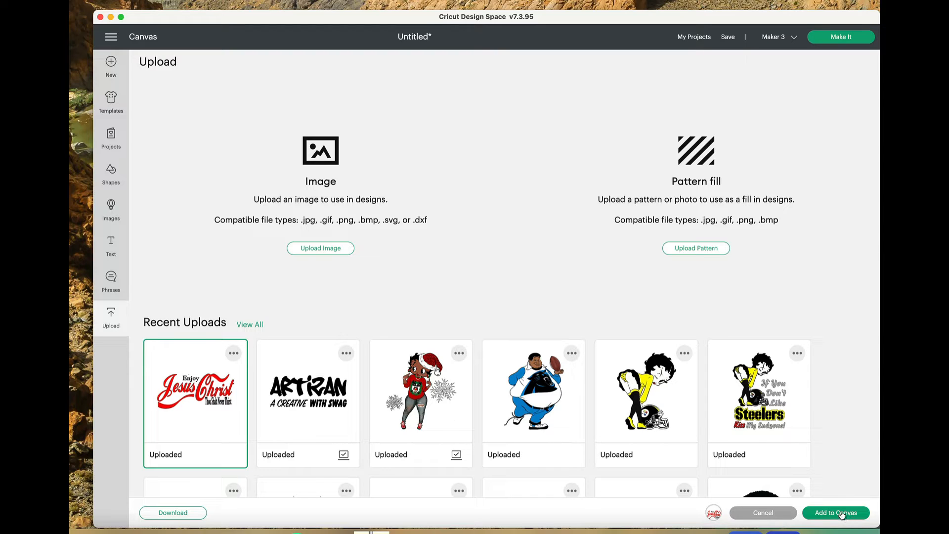
click(780, 518)
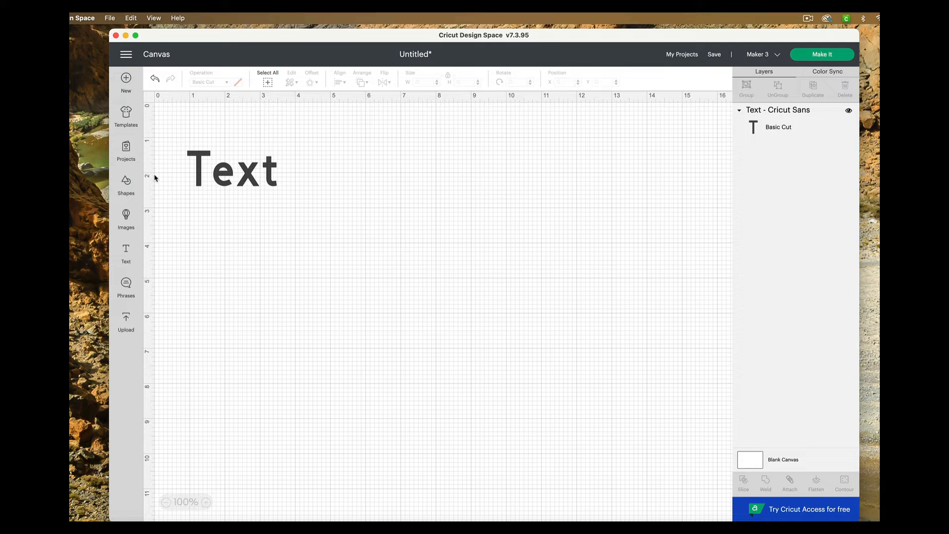
Step: Add a free circle shape to the canvas and move it to about X 13.54, Y 0.68
click(128, 183)
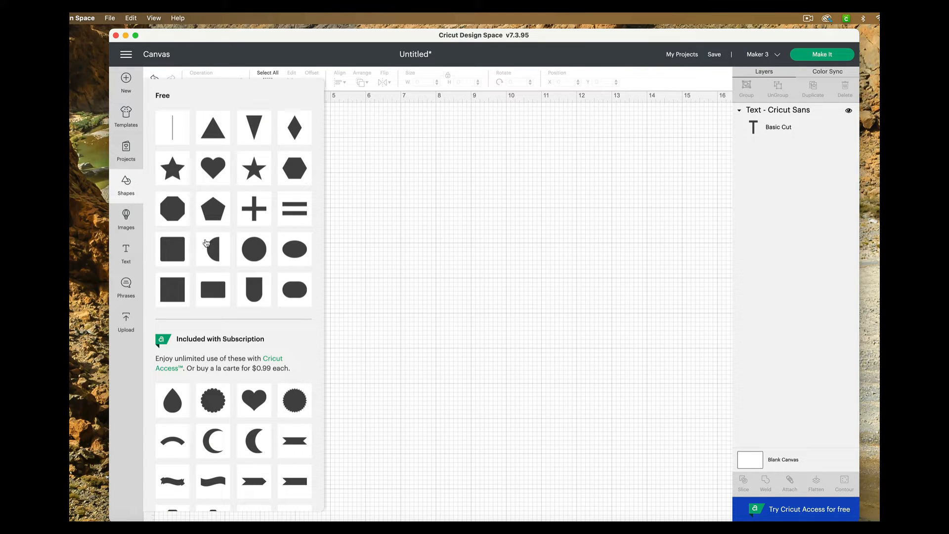
click(257, 257)
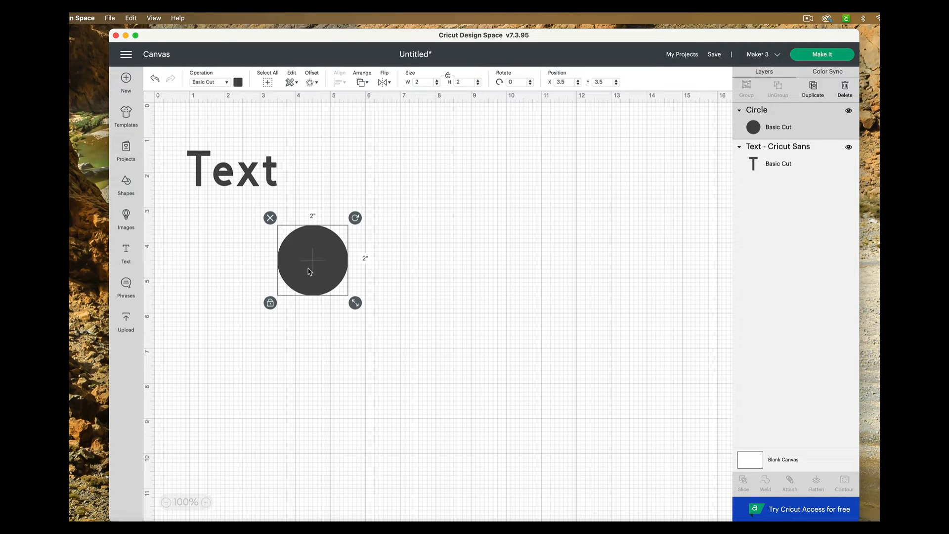
drag(307, 271, 664, 172)
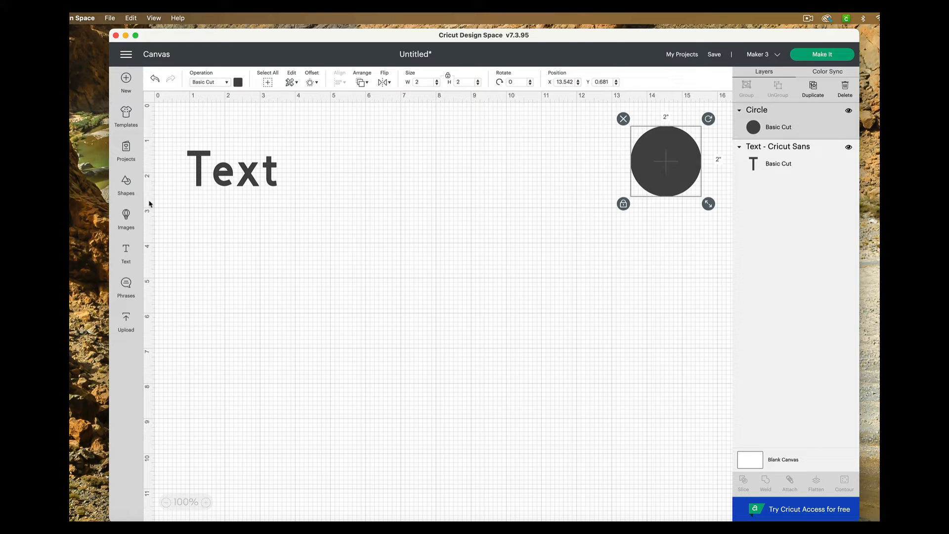
Step: Add a free square shape and place it just below the circle at about X 13.96, Y 3.36
click(127, 183)
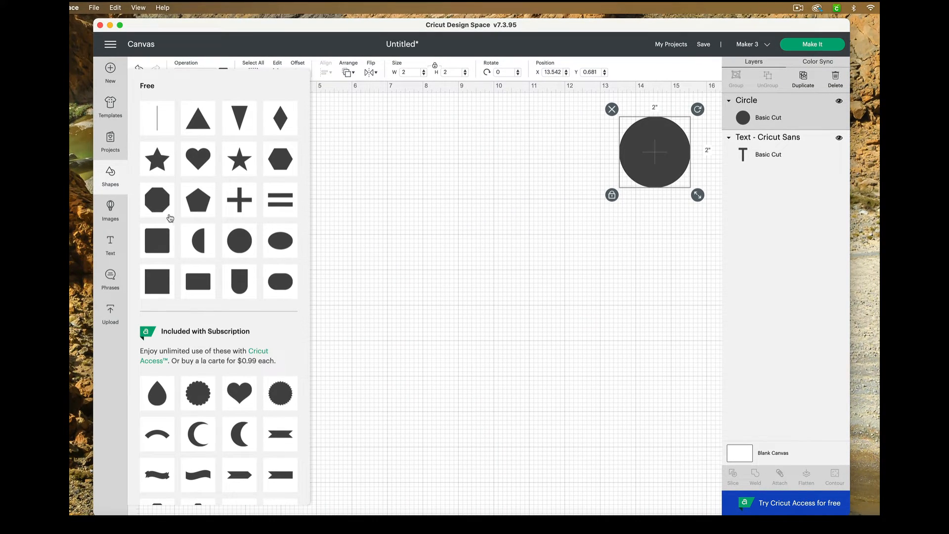
click(165, 289)
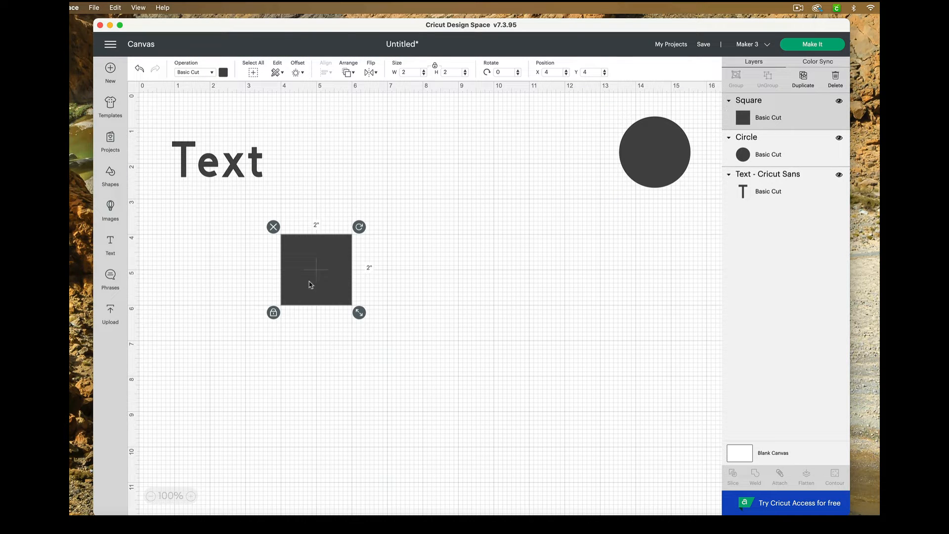
drag(309, 284, 664, 262)
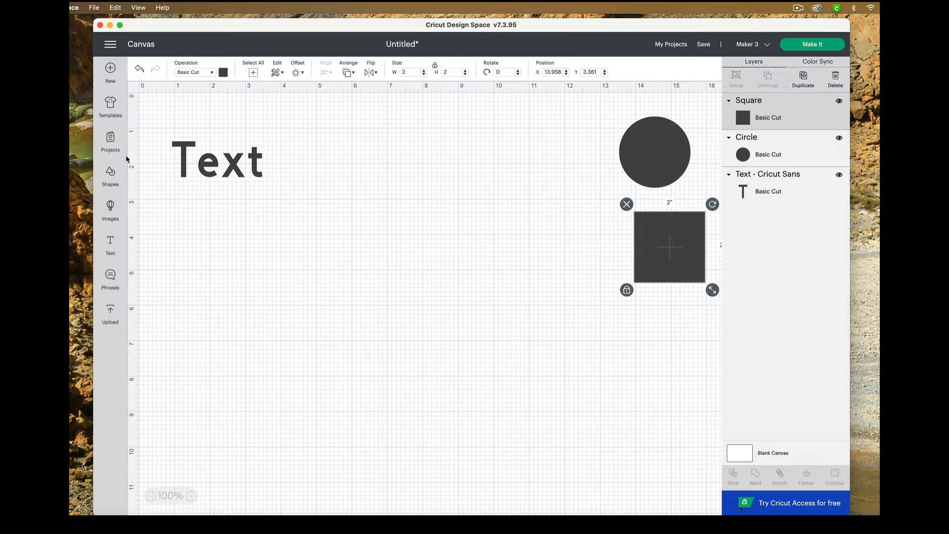
Step: Add a free triangle shape and place it just below the square
click(106, 181)
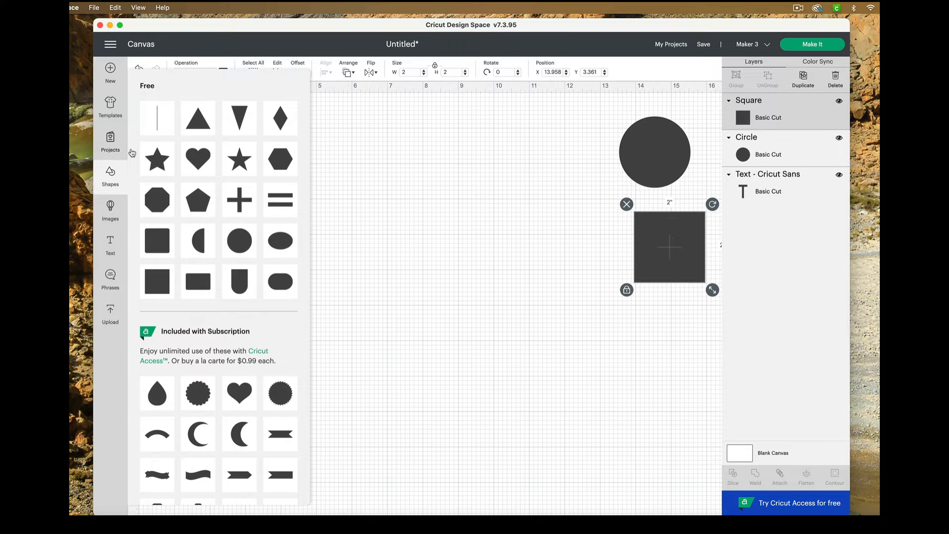
click(197, 126)
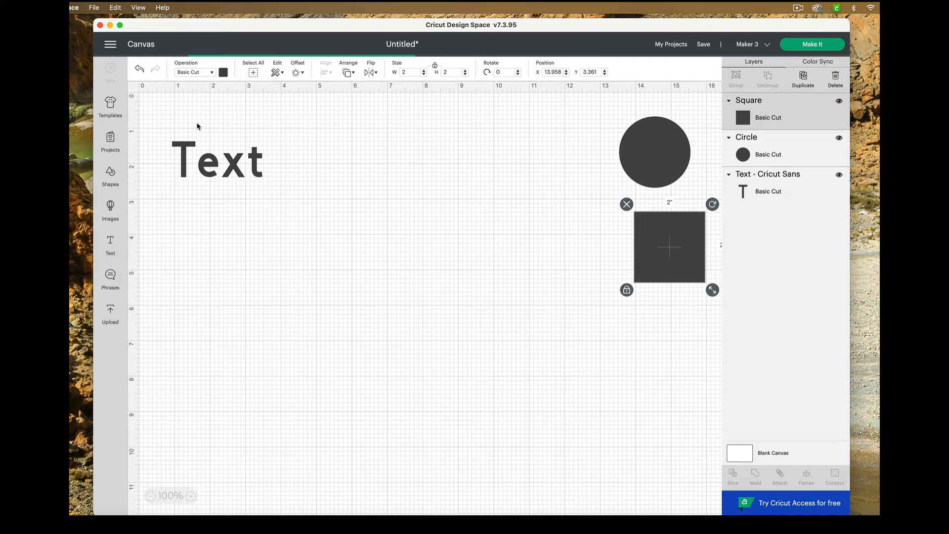
drag(331, 291, 686, 332)
Step: Bring the circle to the middle of the canvas and move the square and triangle up, stacked clear of it
drag(653, 147, 403, 269)
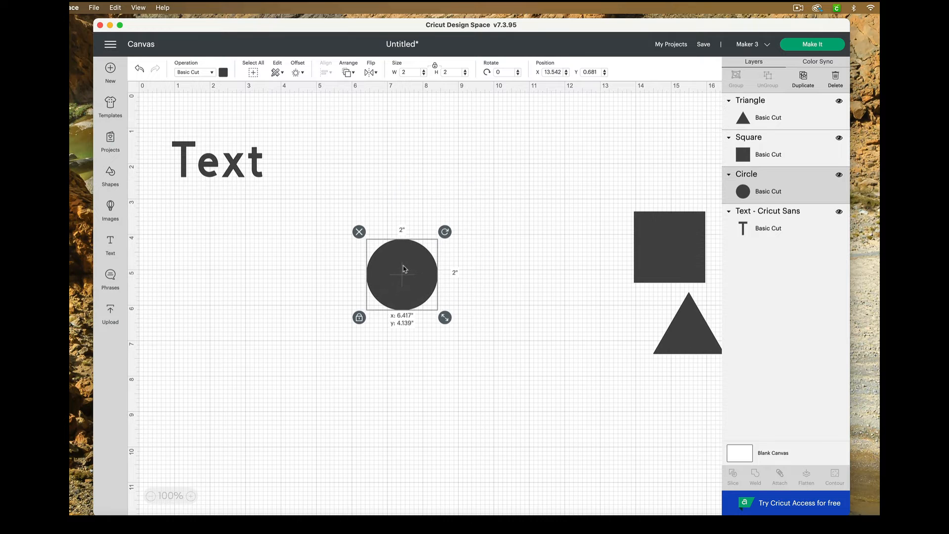
drag(671, 249, 685, 138)
drag(689, 320, 679, 213)
drag(417, 291, 430, 282)
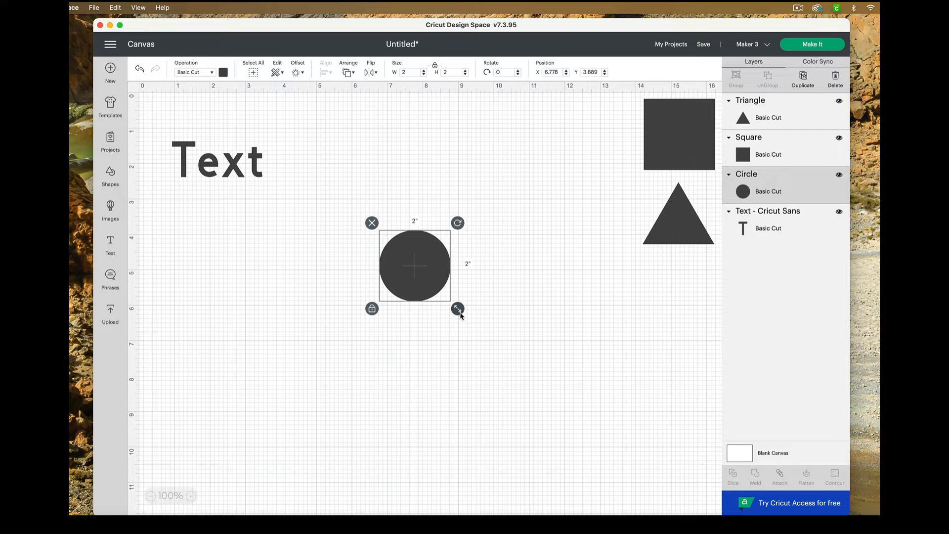
Step: Enlarge the circle proportionally to about 4.06 in across and move it slightly higher on the canvas
drag(457, 310, 468, 336)
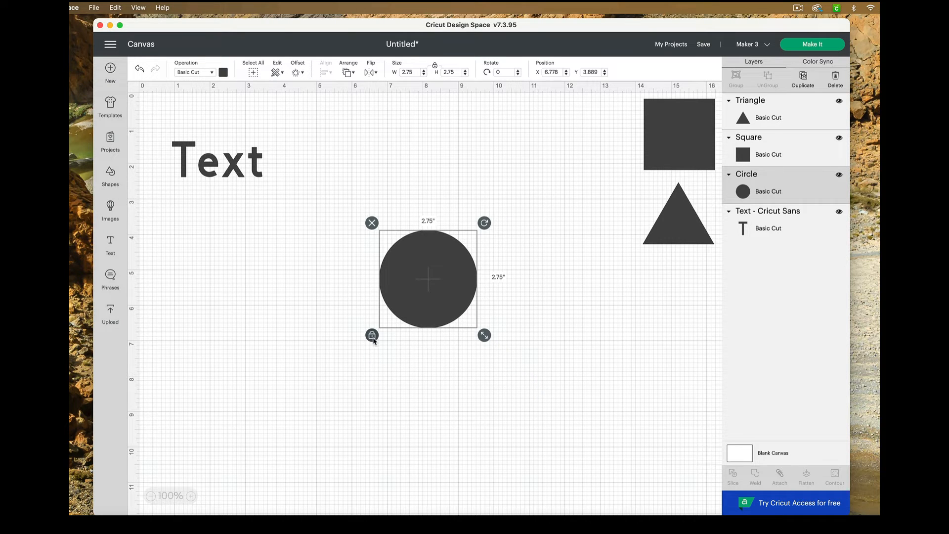
drag(484, 336, 530, 372)
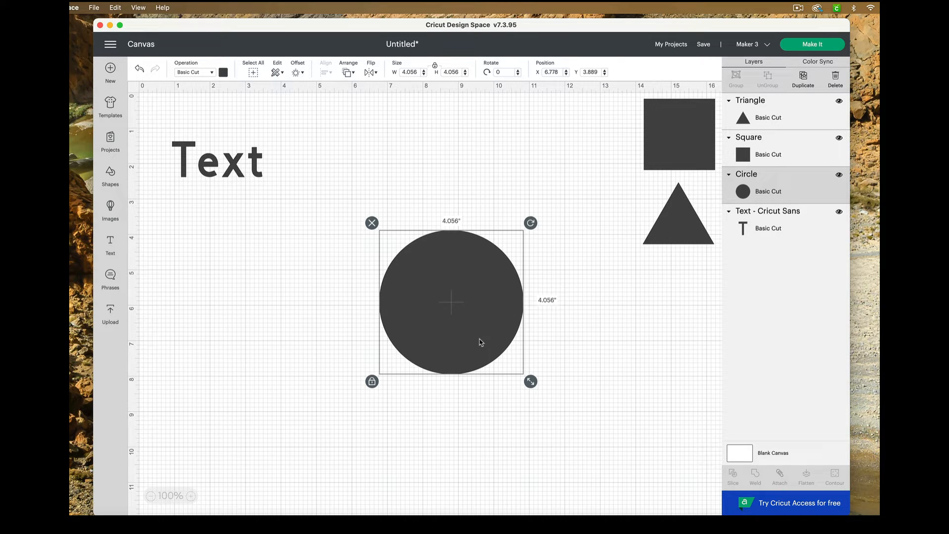
drag(479, 342, 471, 301)
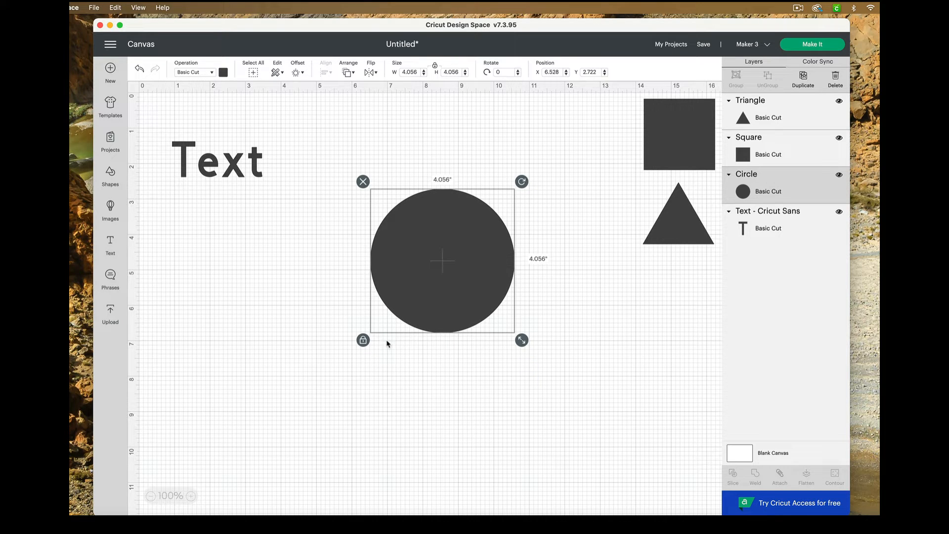
Step: Unlock the circle's proportions and stretch it freely into a wide ellipse, ending at about 4.61 by 4.85 in
click(363, 340)
drag(522, 340, 658, 342)
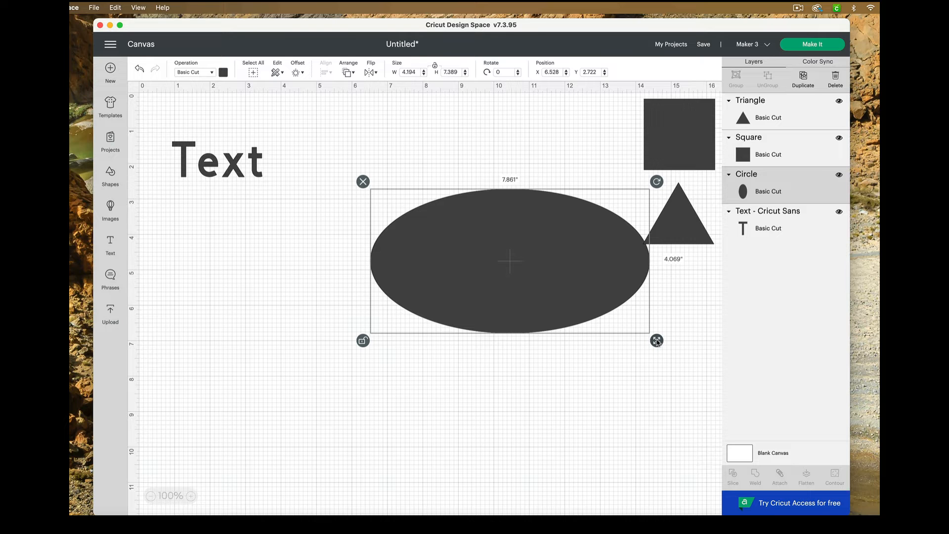
drag(656, 341, 542, 370)
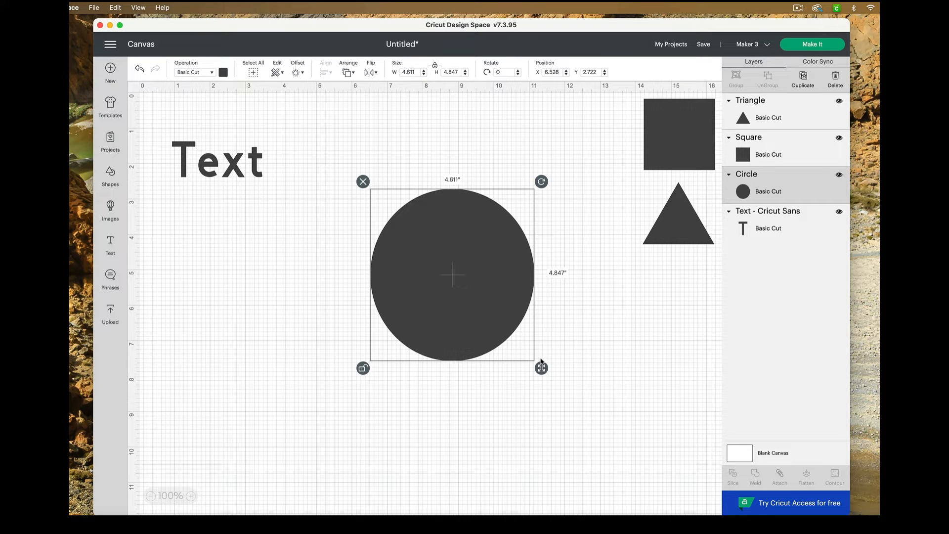
Step: Set the circle to exactly 5 in wide and 5 in high with proportions relocked, and move it near the canvas's upper edge
click(362, 369)
click(364, 369)
click(412, 72)
text(5)
click(456, 72)
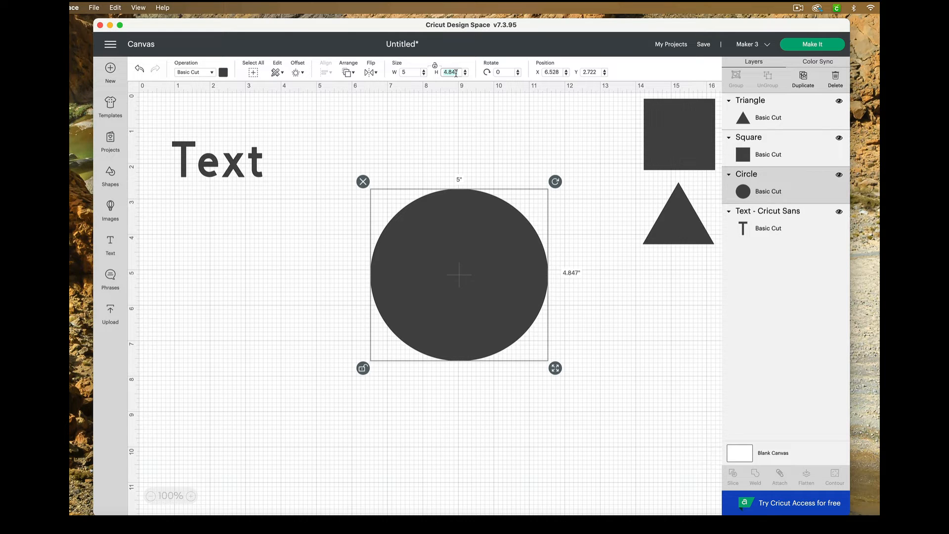
text(5)
key(Return)
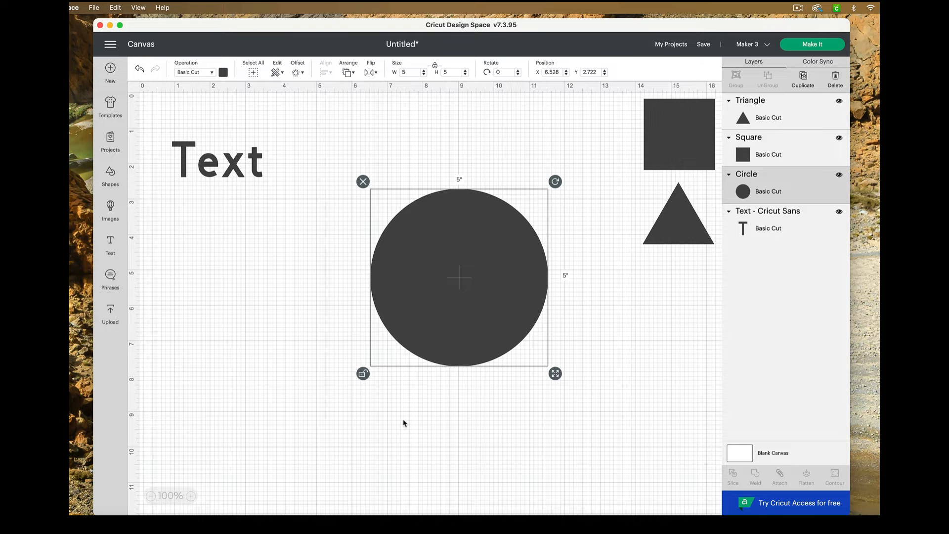
click(363, 374)
drag(484, 309, 477, 223)
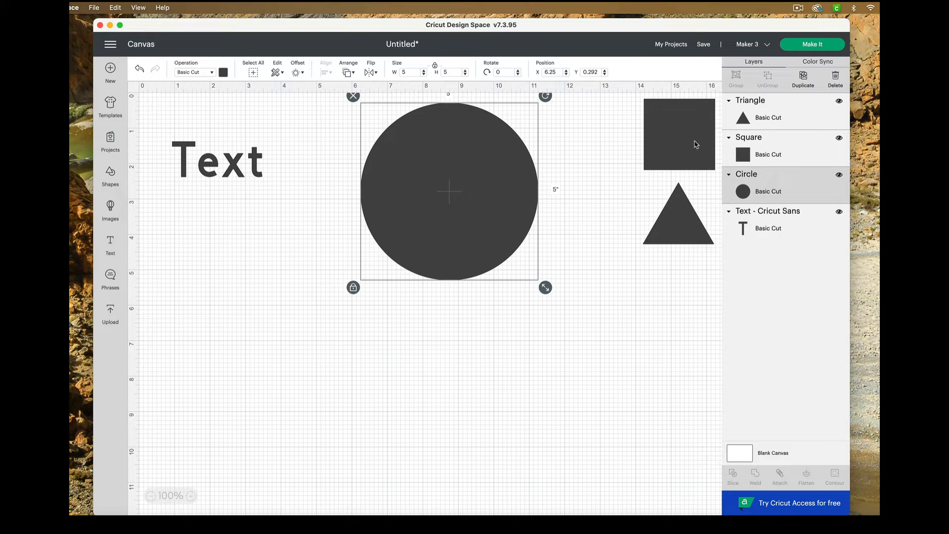
Step: Bring the square below the circle and, with its proportions unlocked, resize it to 6 in wide and 1 in high
drag(696, 145, 467, 359)
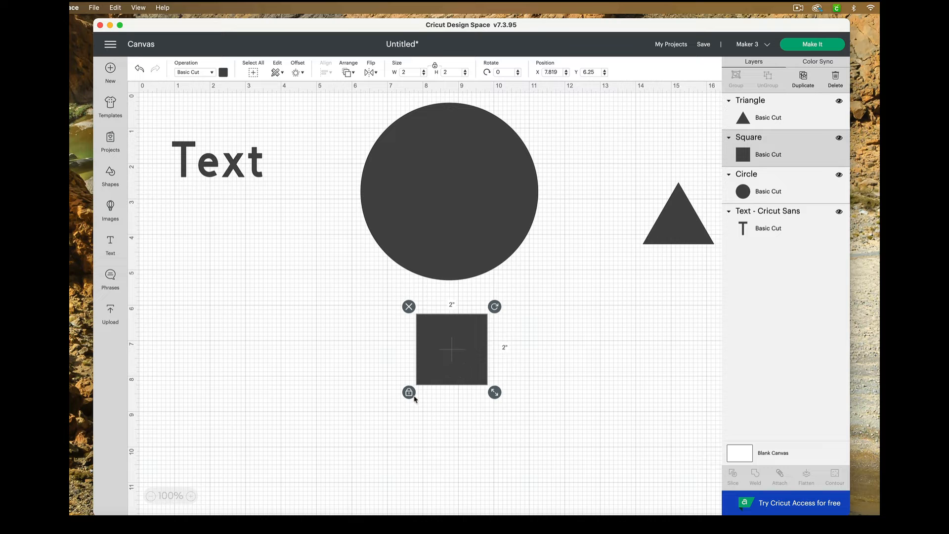
click(408, 393)
click(413, 71)
click(453, 72)
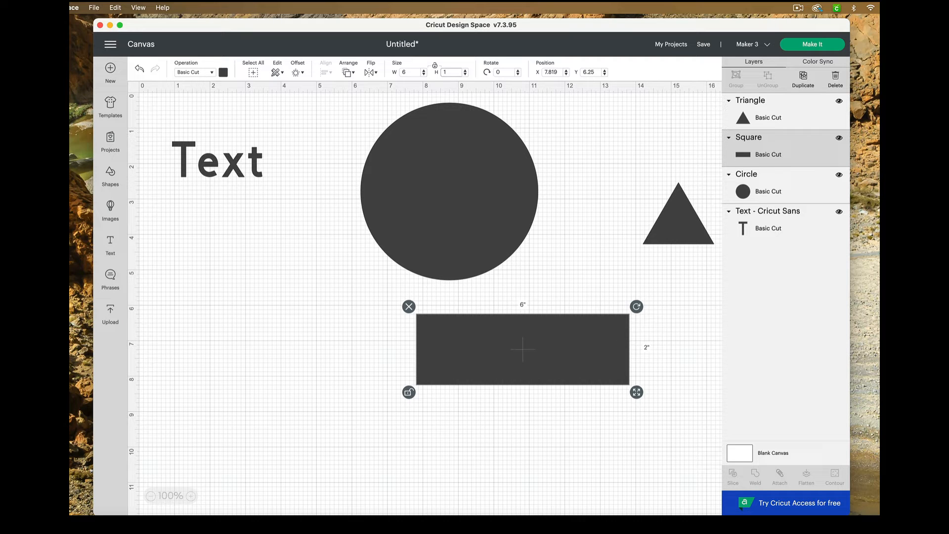
key(Return)
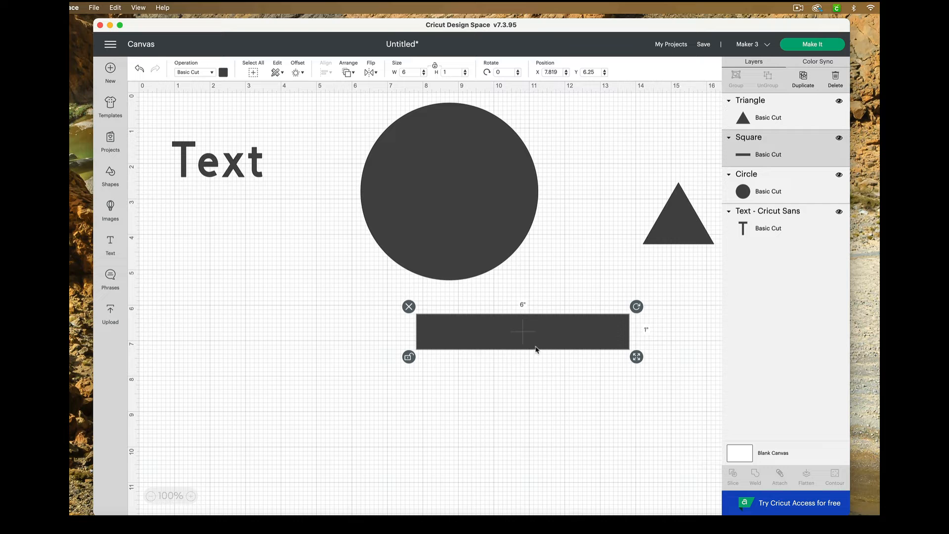
Step: Lower the circle slightly and lay the rectangle across its lower part at about X 5.78, Y 3.86
drag(472, 247, 474, 268)
drag(504, 331, 443, 255)
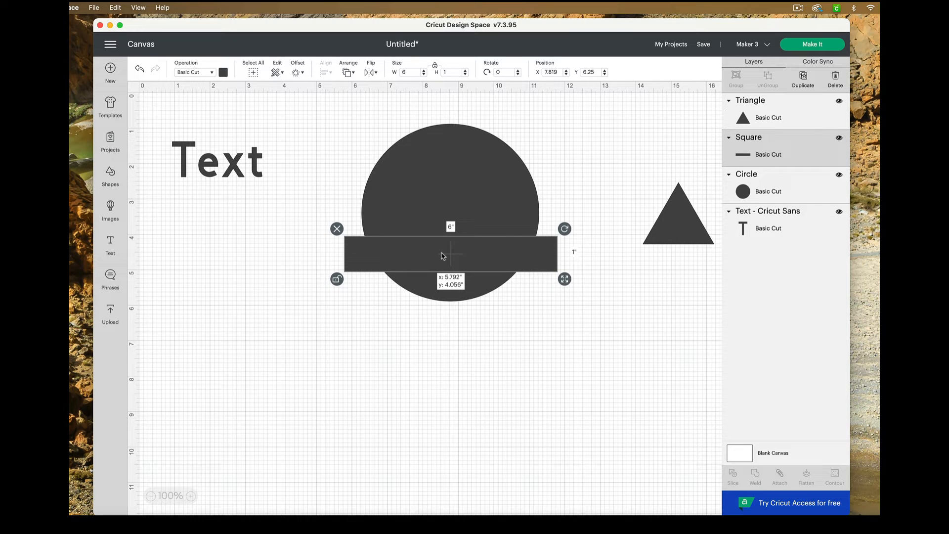
drag(443, 255, 443, 256)
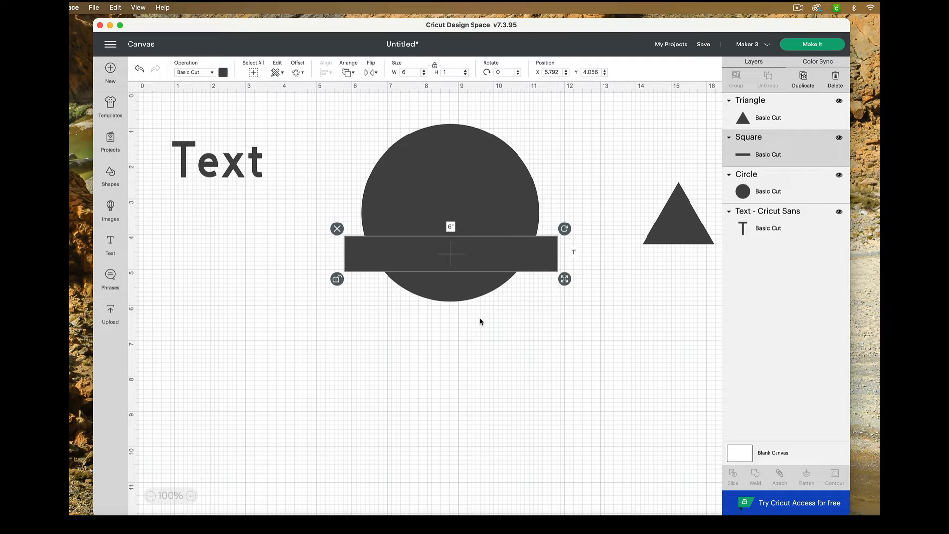
mouse_move(466, 265)
mouse_down()
mouse_move(466, 227)
mouse_move(470, 269)
mouse_up()
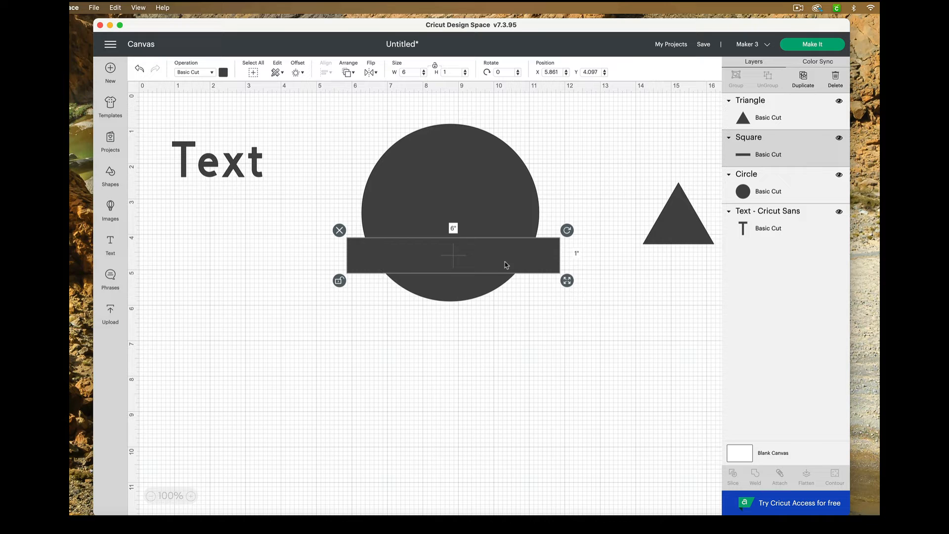
drag(505, 264, 501, 257)
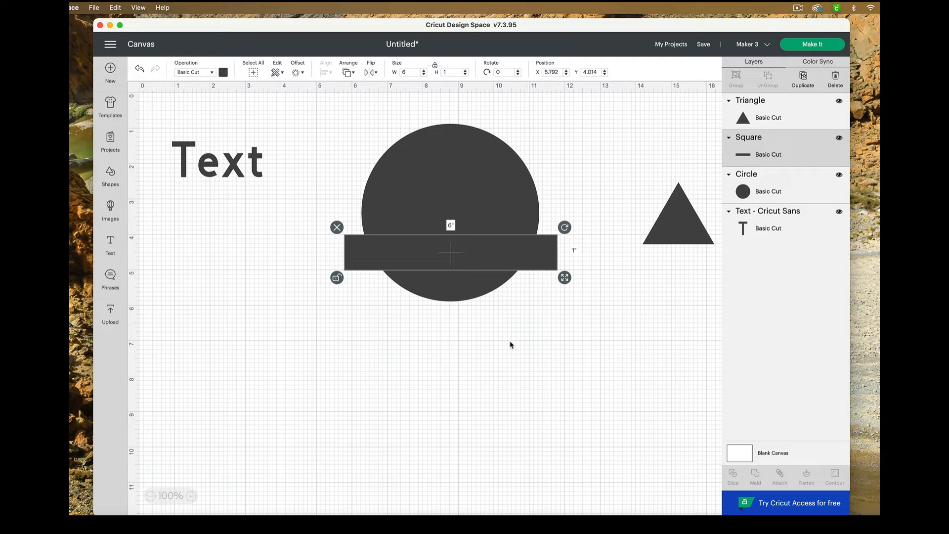
drag(530, 254, 528, 261)
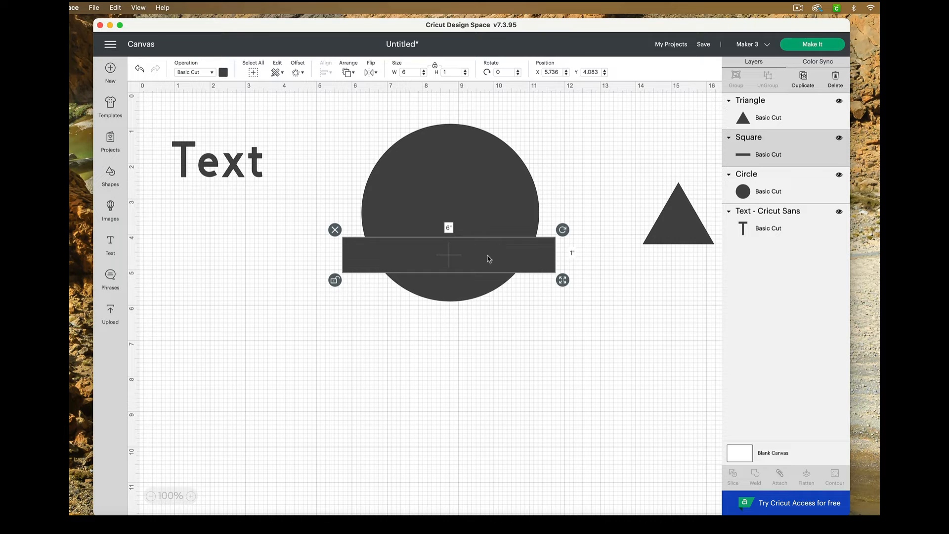
drag(475, 263, 475, 261)
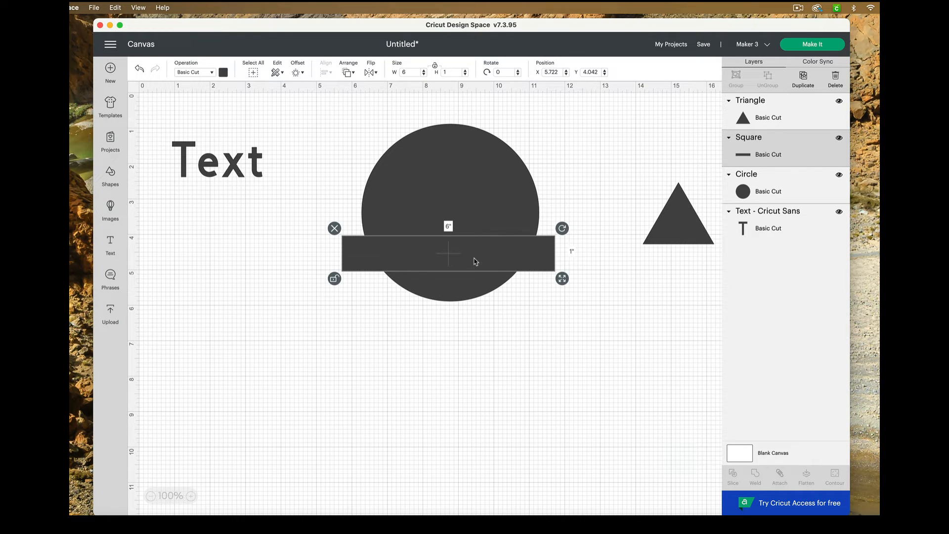
drag(474, 261, 476, 352)
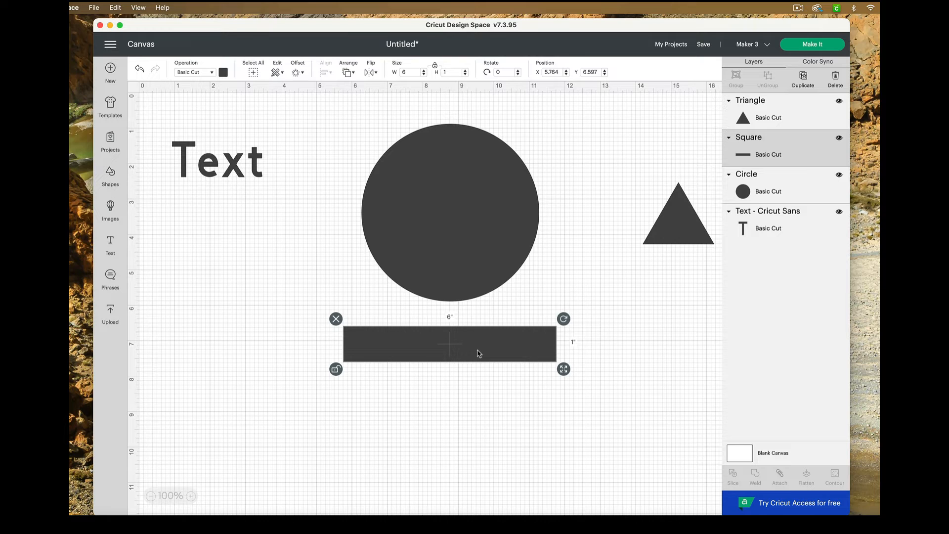
drag(479, 353, 479, 258)
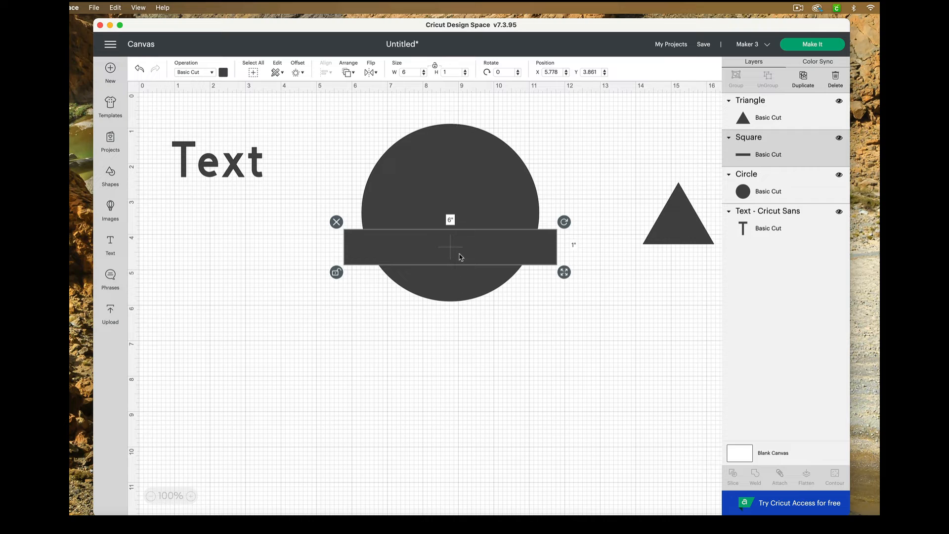
Step: Select the circle and rectangle together, center them horizontally, and clear the selection
drag(332, 137, 498, 312)
drag(560, 305, 559, 305)
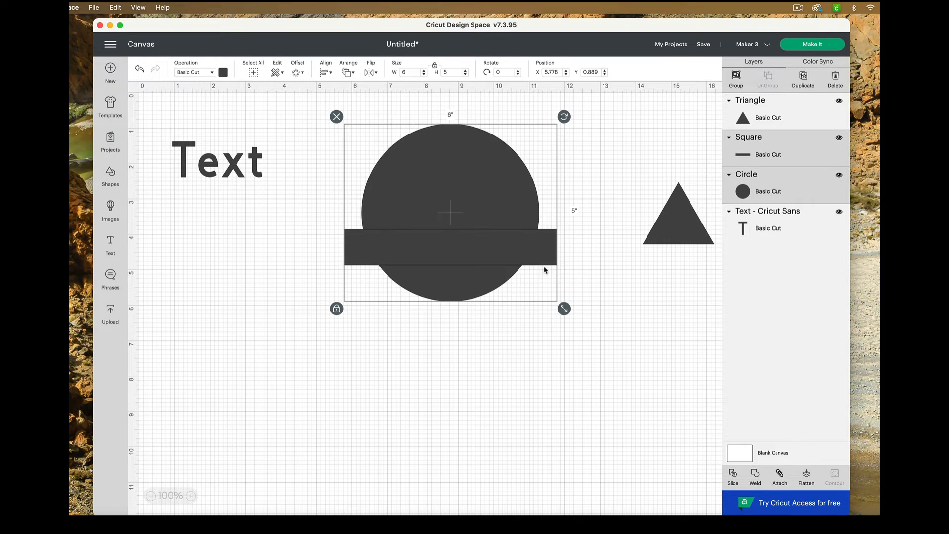
click(325, 73)
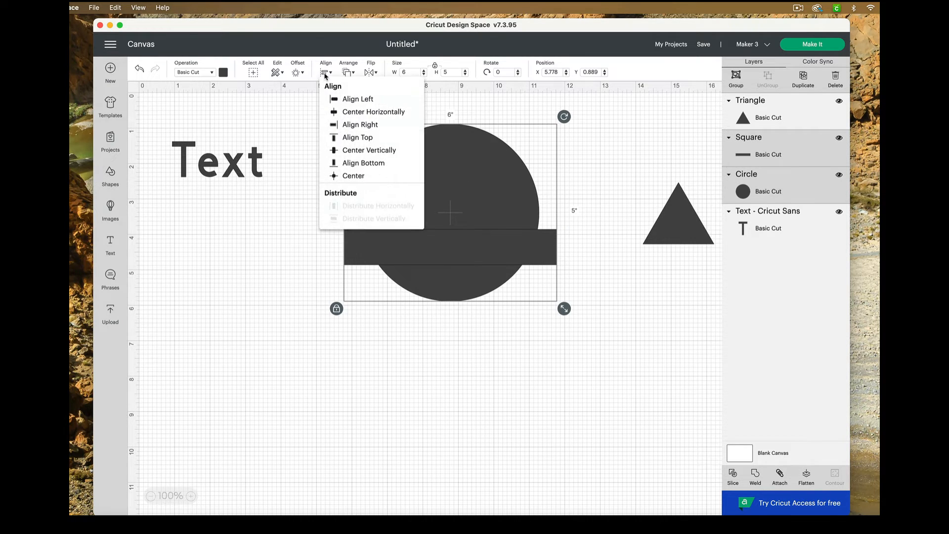
click(356, 115)
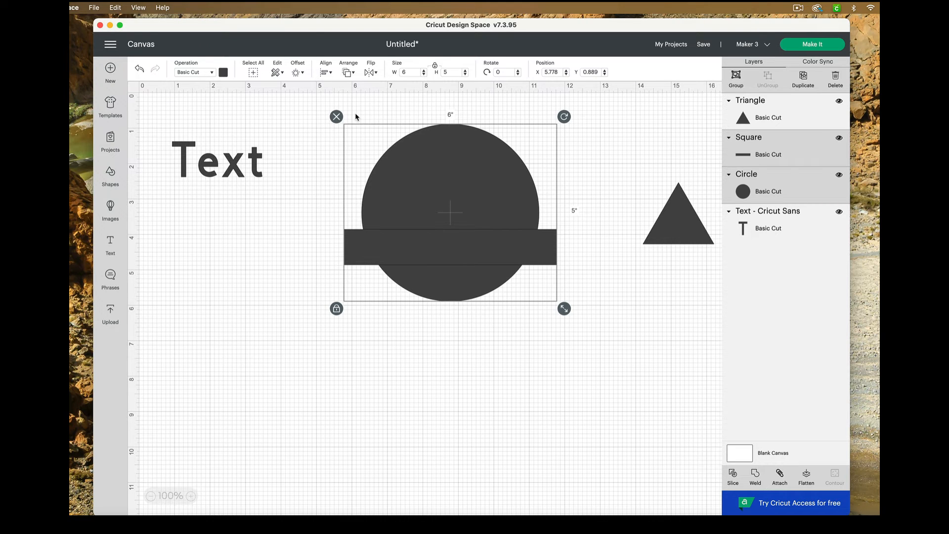
click(439, 423)
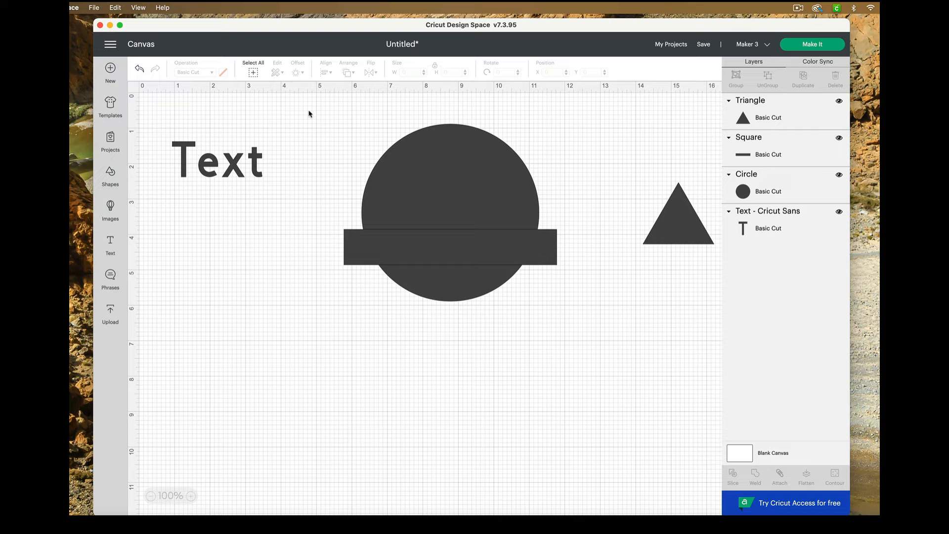
Step: Select the overlapping circle and rectangle and move them down together to about X 5.64, Y 2.35
drag(306, 121, 586, 353)
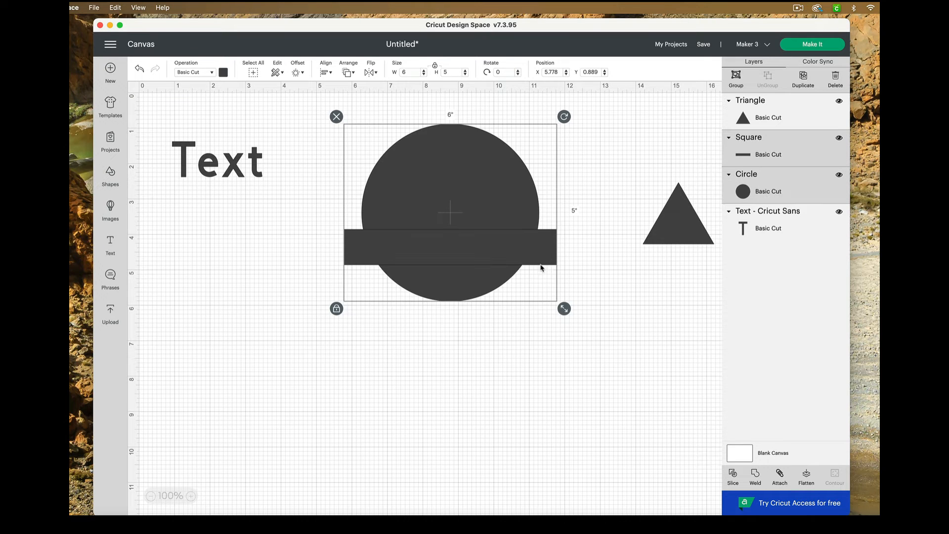
drag(541, 265, 537, 317)
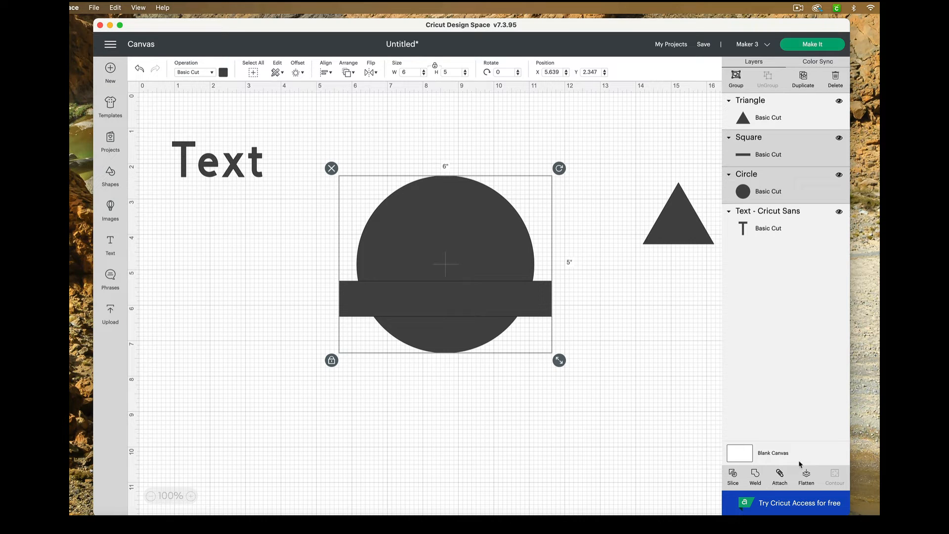
Step: Slice the circle with the overlapping rectangle and delete one of the two identical overlap pieces
click(738, 486)
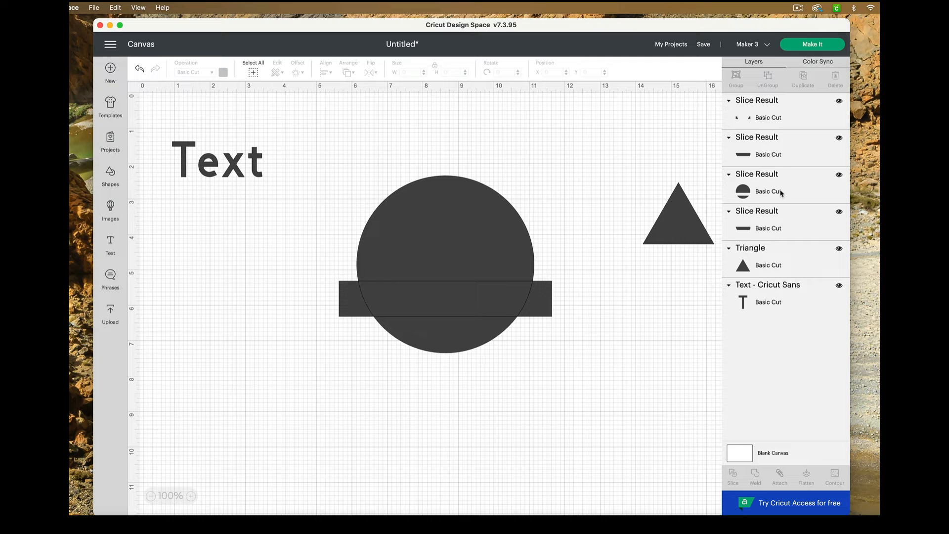
click(779, 158)
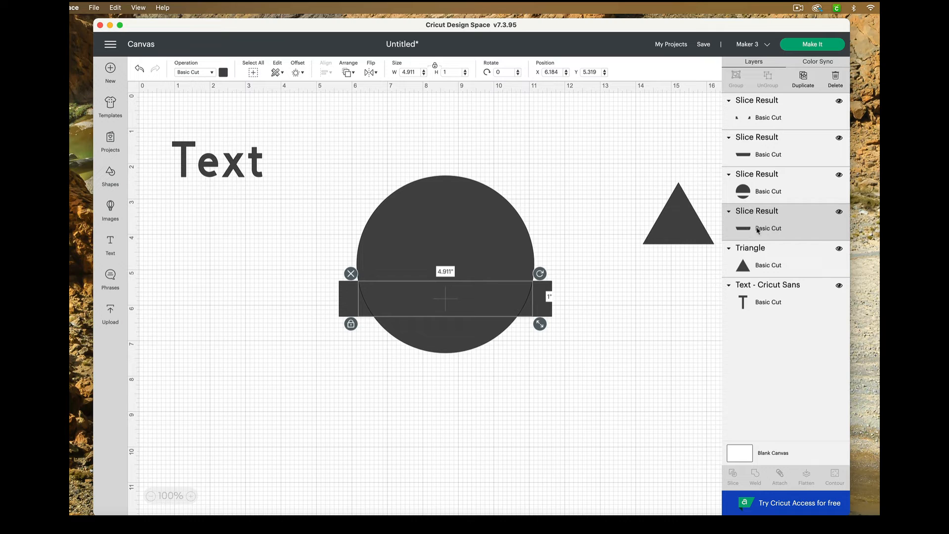
click(836, 78)
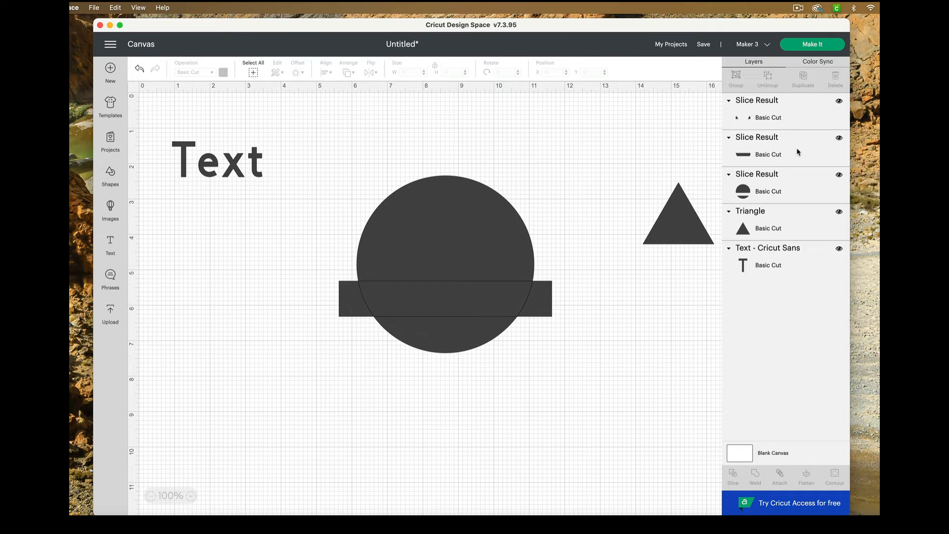
Step: Weld the rectangle's two end pieces and the remaining overlap piece back into one solid rectangle
click(790, 119)
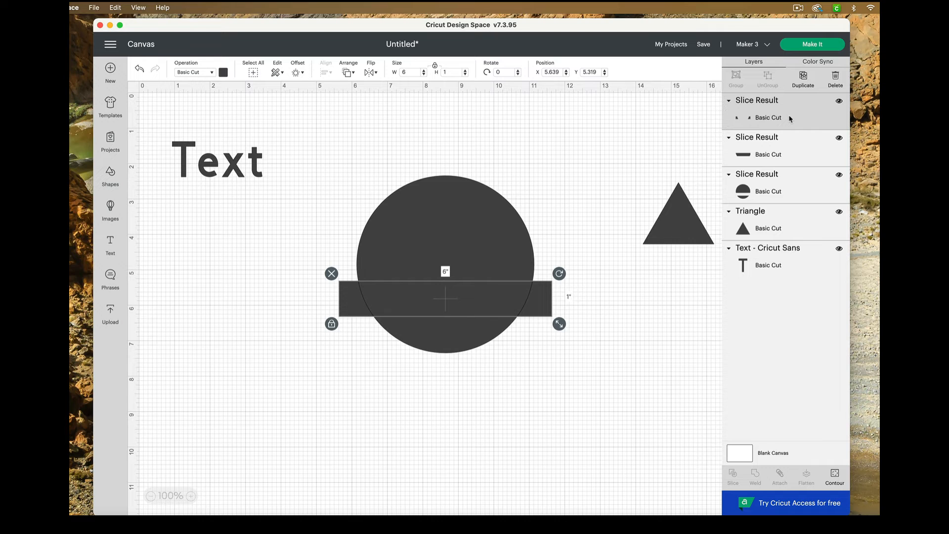
shift+click(790, 145)
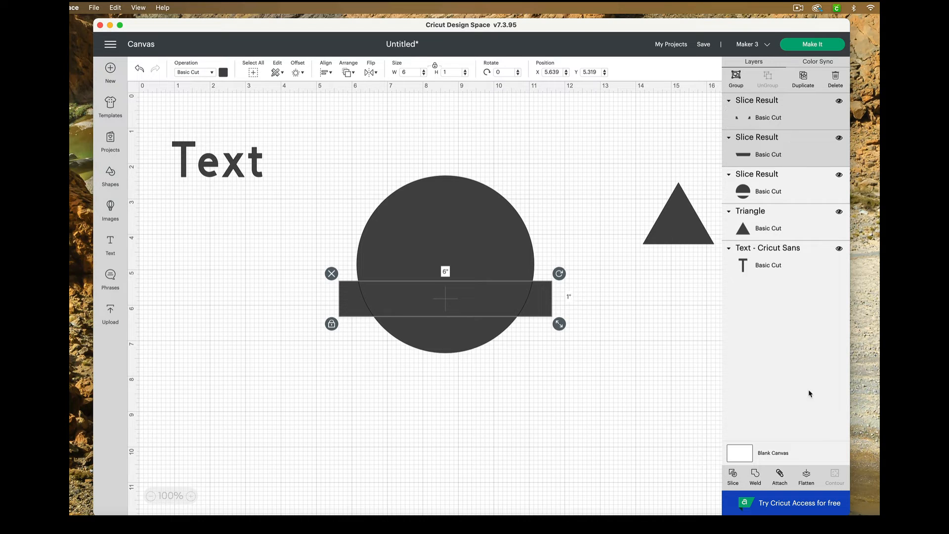
click(759, 480)
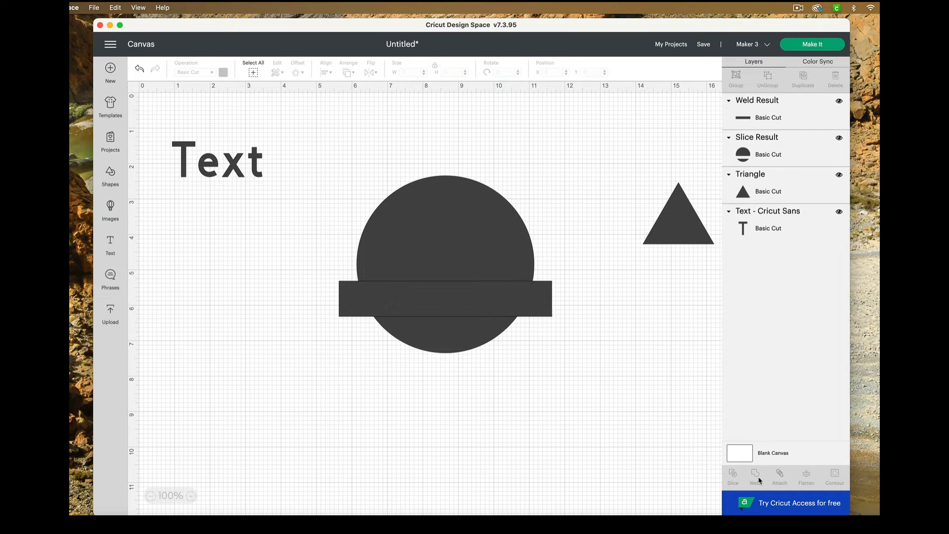
Step: Separate the shapes, placing the rectangle at about X 5.11, Y 7.35 and the sliced circle above it at about X 6.17, Y 0.44
drag(468, 292, 455, 414)
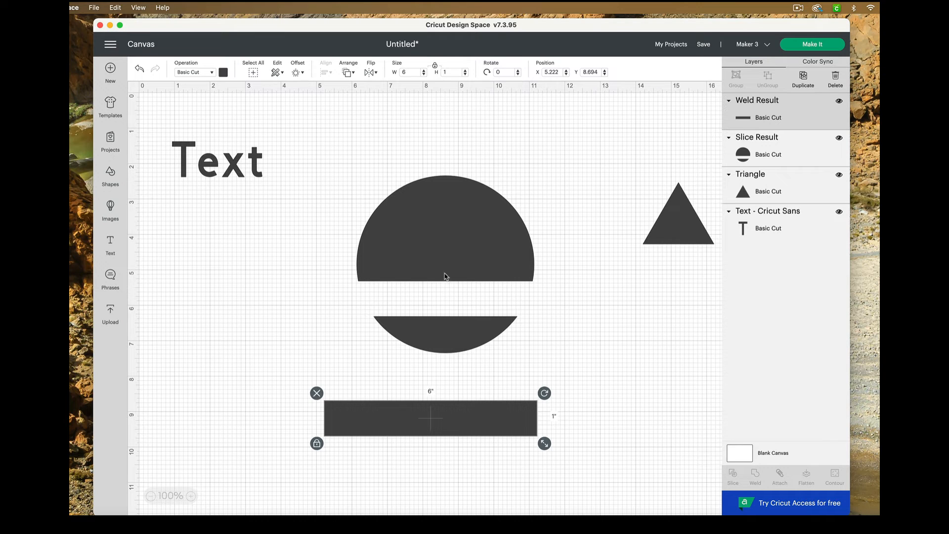
drag(454, 422, 485, 400)
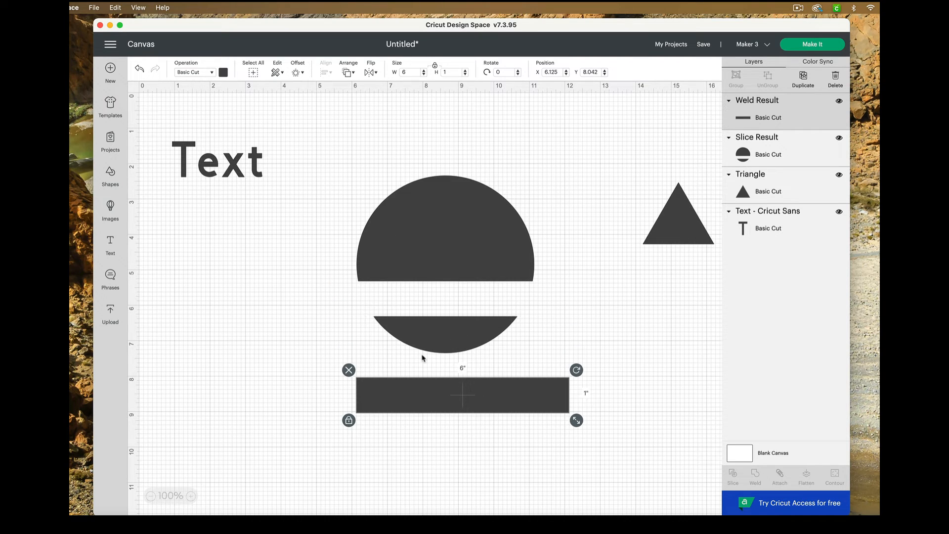
drag(464, 348, 465, 280)
drag(484, 404, 446, 381)
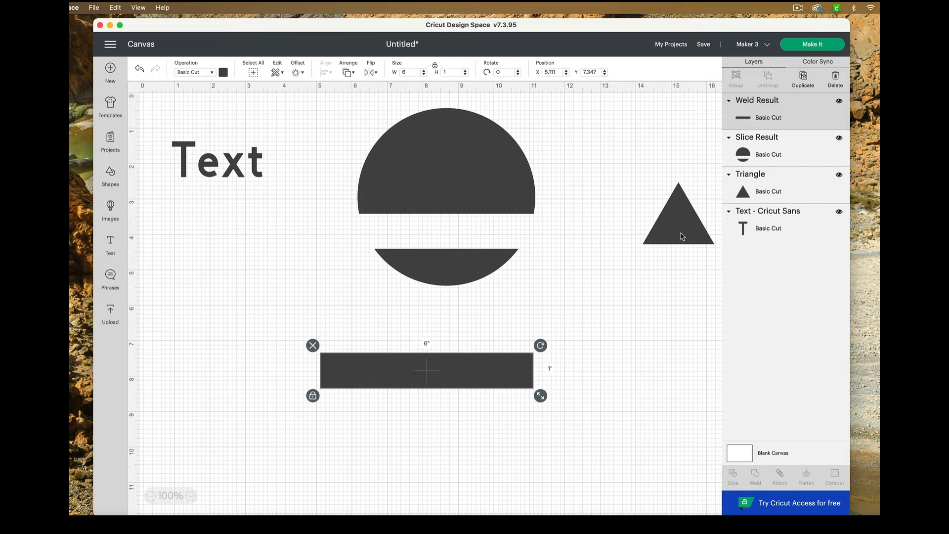
Step: Move the triangle to about X 13.19, Y 4.14 and, with its proportions unlocked, resize it to 1.5 in wide and 0.4 in high
drag(682, 236, 645, 292)
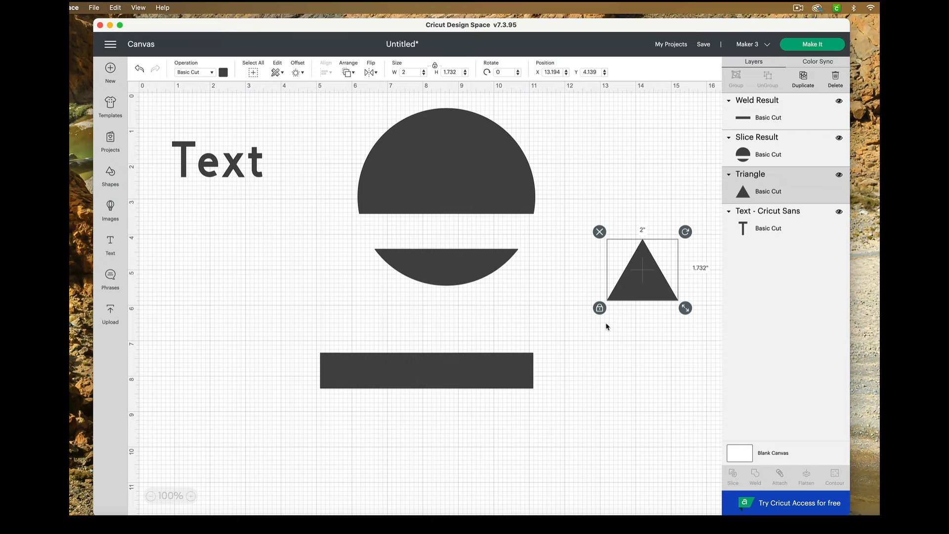
click(599, 308)
click(413, 72)
key(BackSpace)
text(1.5)
click(459, 73)
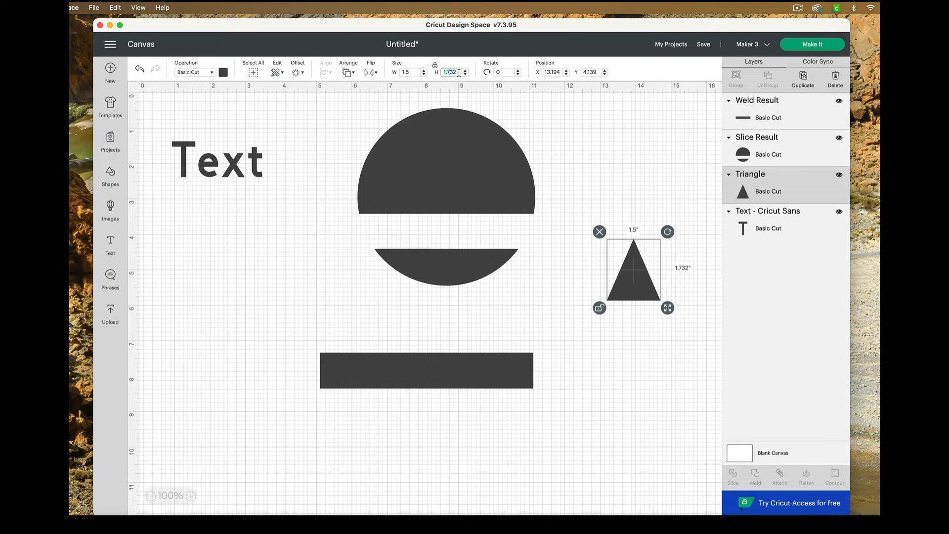
key(BackSpace)
text(.4)
key(Return)
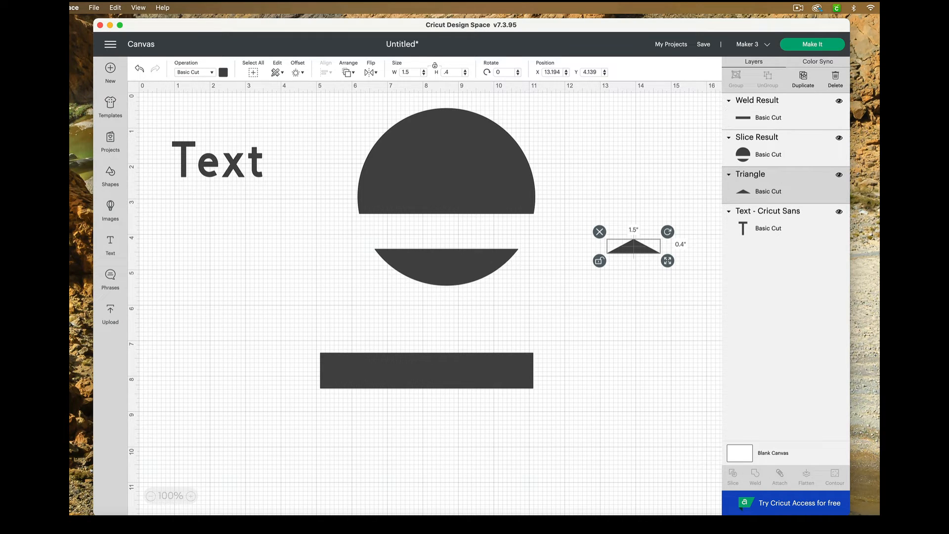
Step: Seat the flattened triangle on the left end of the rectangle's upper edge at about X 5.13, Y 6.94
drag(633, 254, 347, 353)
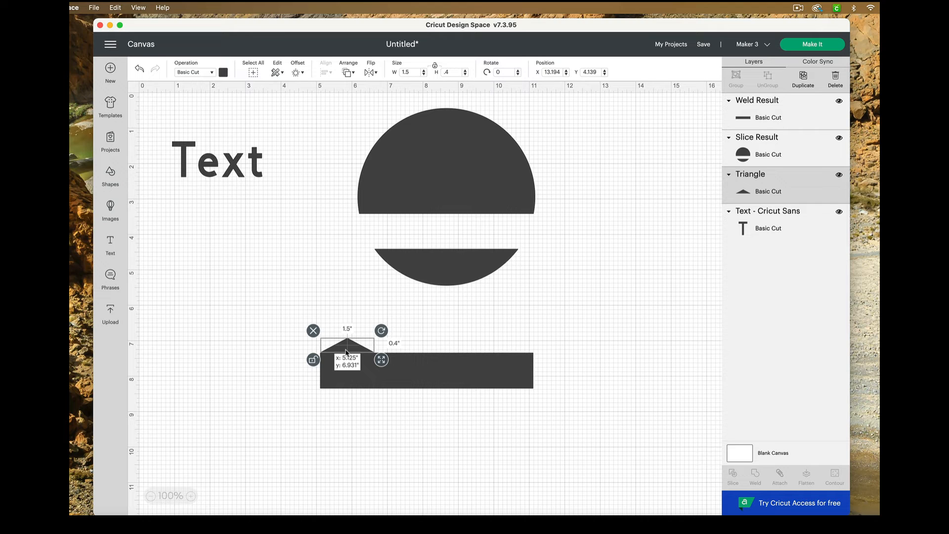
drag(347, 352, 347, 353)
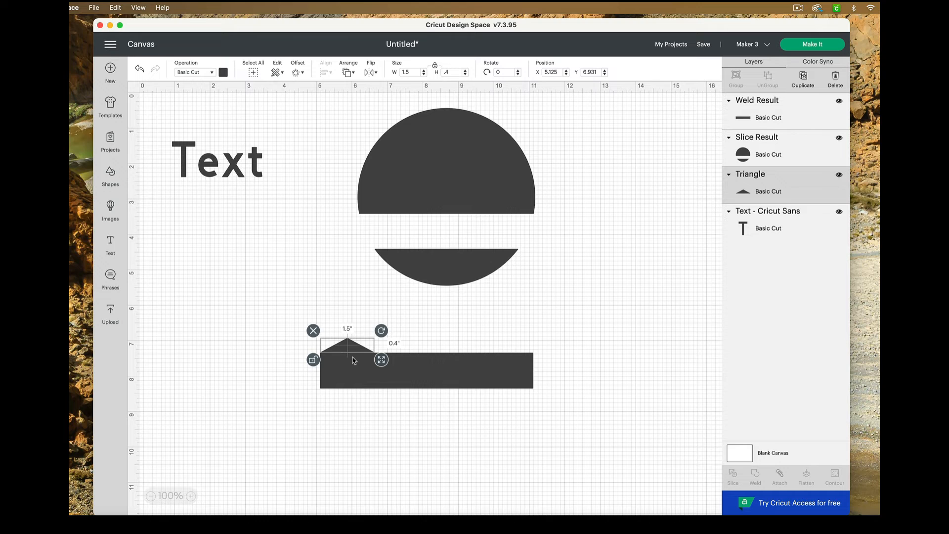
click(270, 363)
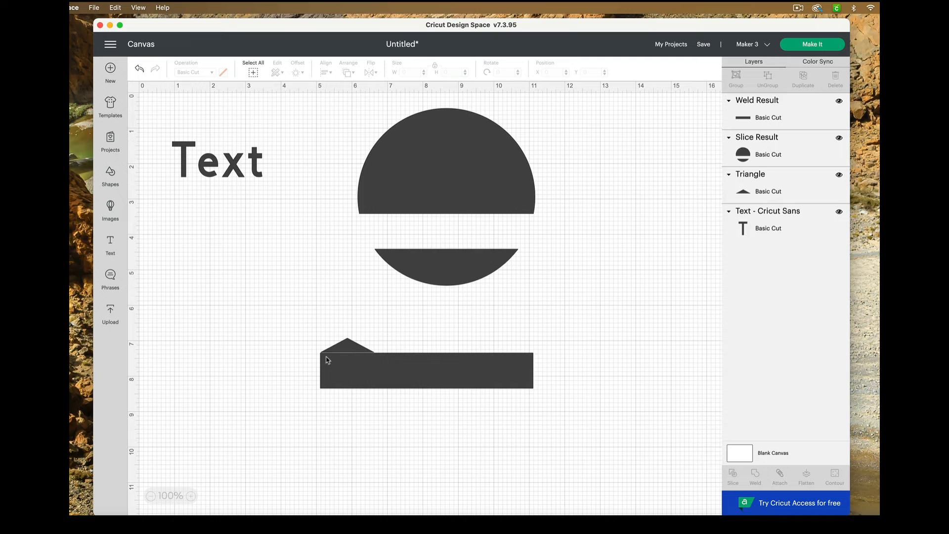
click(354, 351)
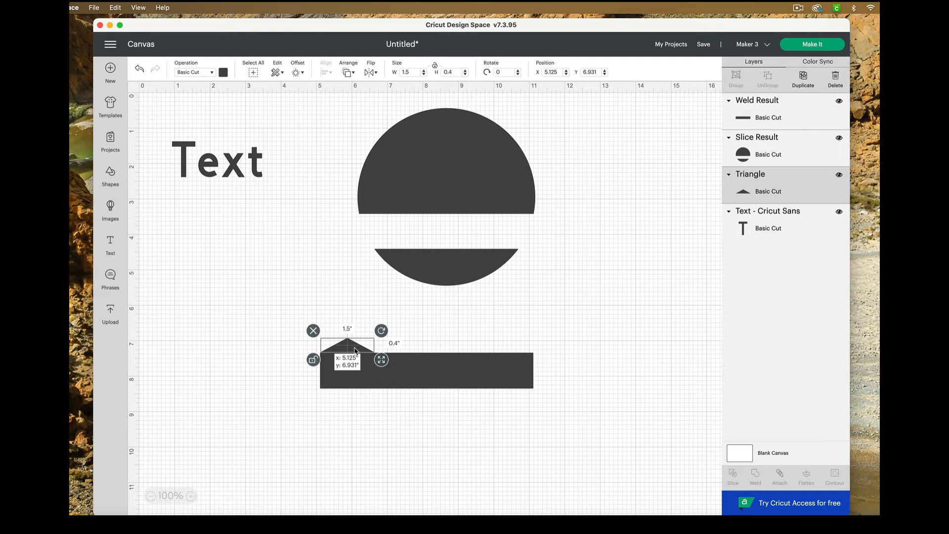
drag(355, 351, 355, 352)
click(253, 419)
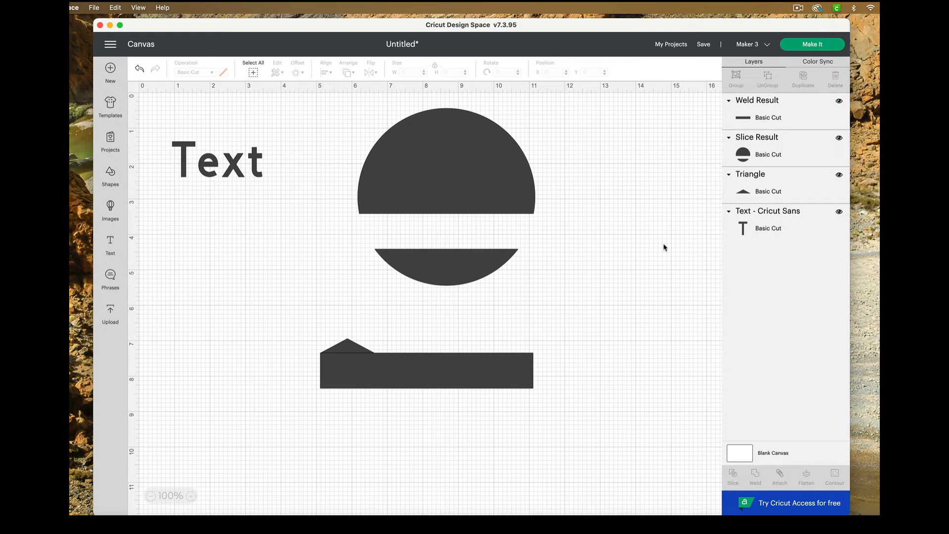
Step: Duplicate the flattened triangle and nudge the copy across to the rectangle's right end at about X 9.58, Y 6.99
click(802, 185)
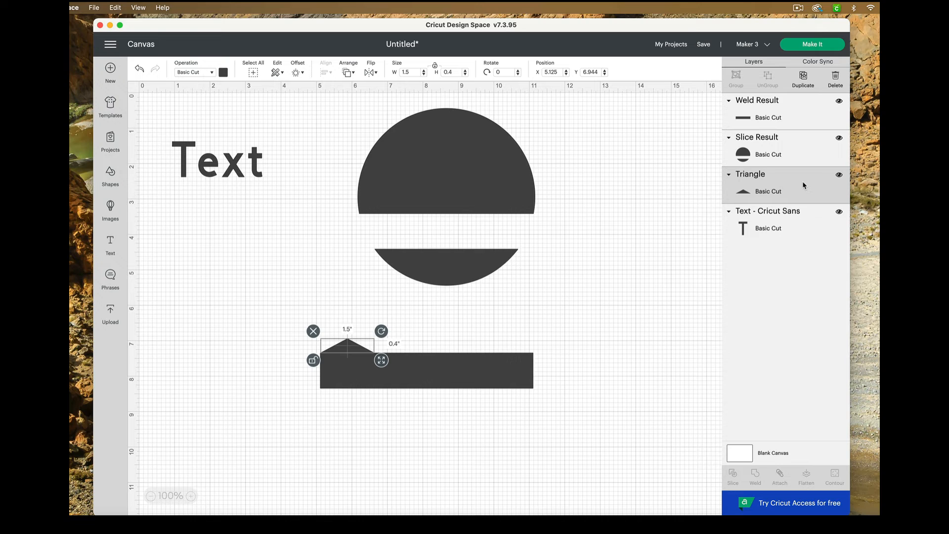
click(806, 81)
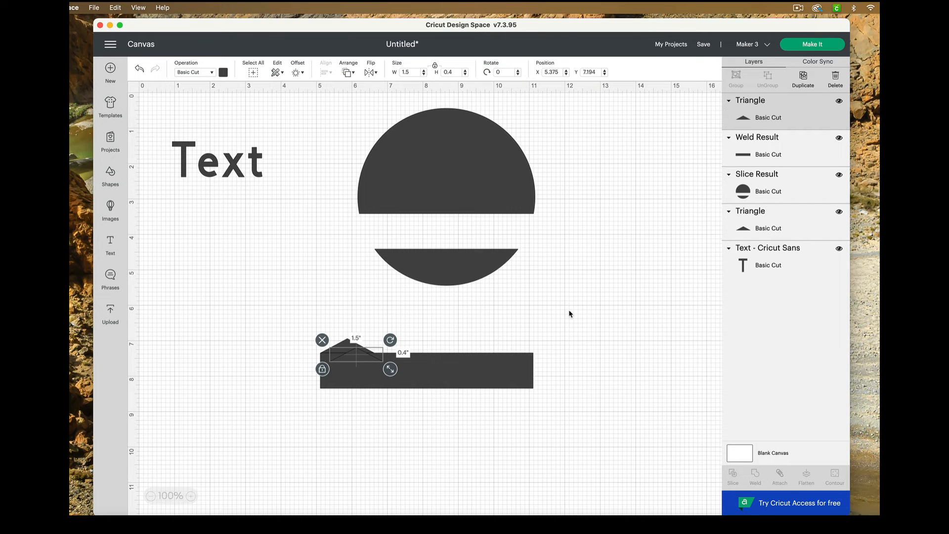
key(Right)
key(Right)
key(Right)
key(Right)
key(Right)
key(Right)
key(Right)
key(Right)
key(Right)
key(Right)
key(Right)
key(Right)
key(Right)
key(Right)
key(Right)
key(Right)
key(Right)
key(Right)
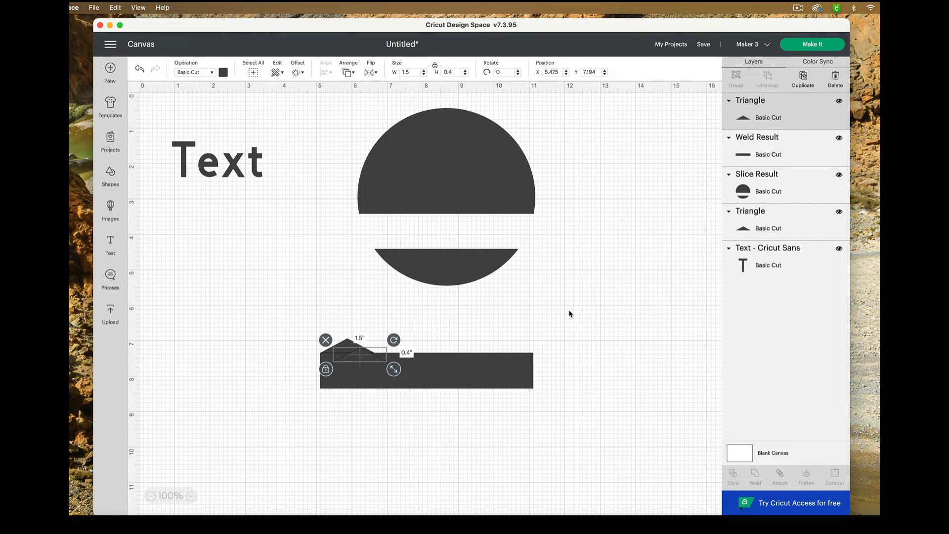
key(Right)
key(Right)
key(Right)
key(Right)
key(Right)
key(Right)
key(Right)
key(Right)
key(Right)
key(Right)
key(Right)
key(Right)
key(Right)
key(Right)
key(Right)
key(Right)
key(Right)
key(Right)
key(Right)
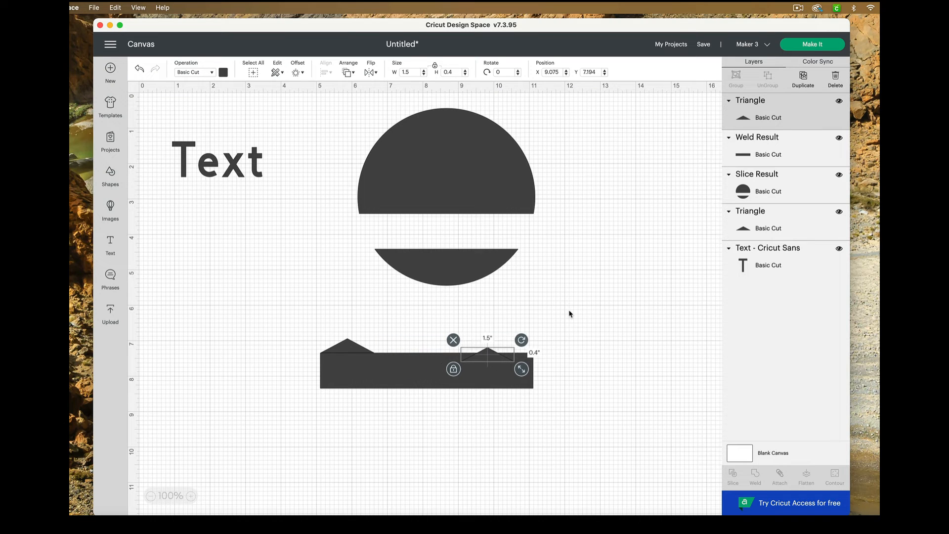
key(Up)
key(Up)
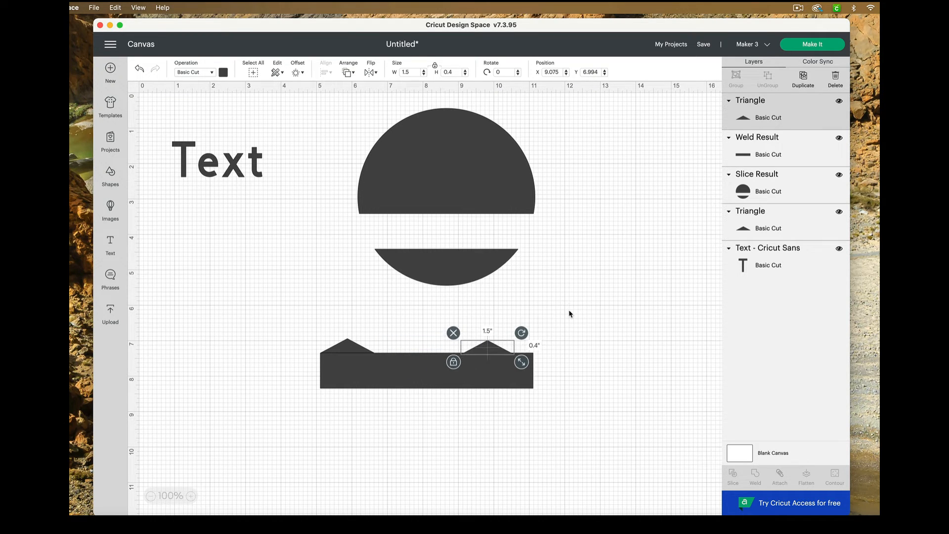
key(Right)
key(Right)
key(Right)
key(Right)
key(Right)
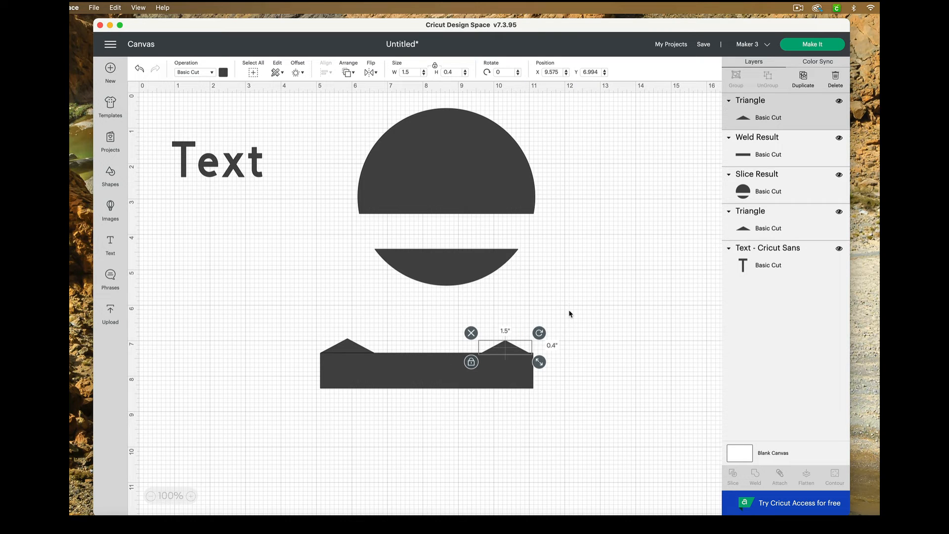
Step: Fine-tune the triangle copy so it sits flush with the rectangle's upper right corner at about X 9.59, and clear the selection
click(505, 348)
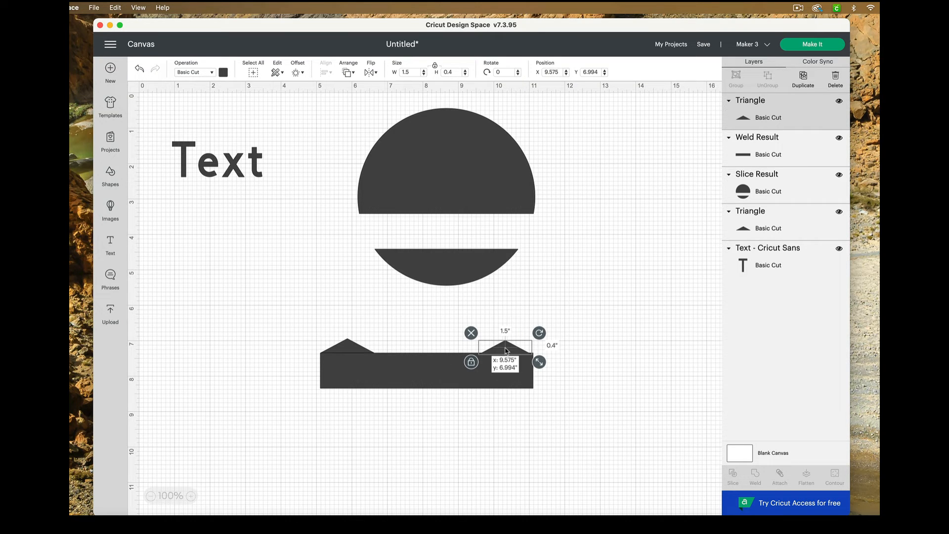
drag(505, 349, 506, 348)
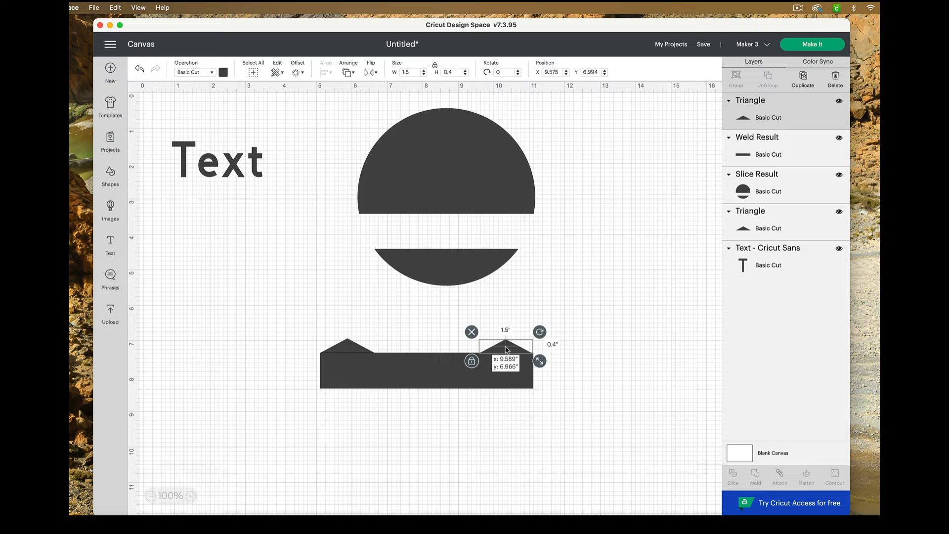
drag(506, 349, 506, 348)
click(632, 365)
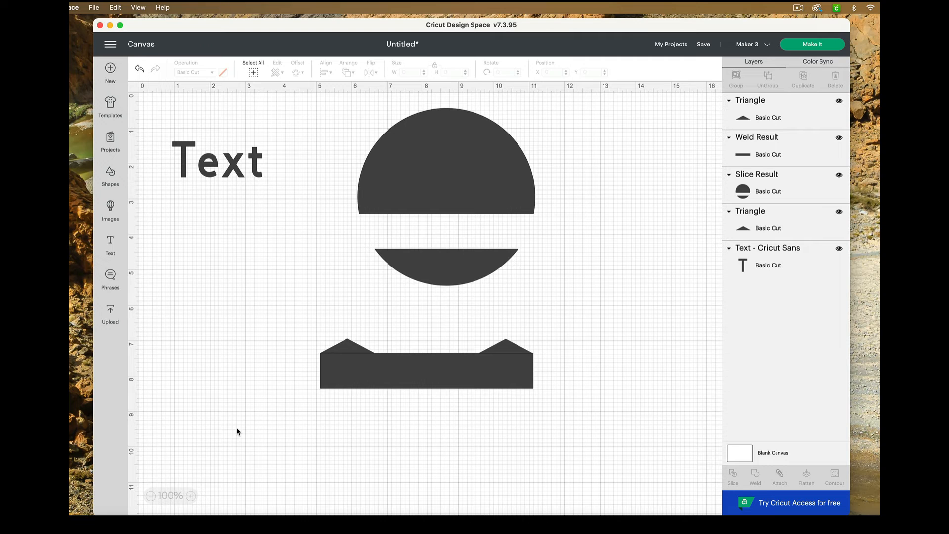
Step: Weld both triangles to the rectangle and move the combined shape to about X 6.18, Y 6.39
drag(272, 315, 565, 413)
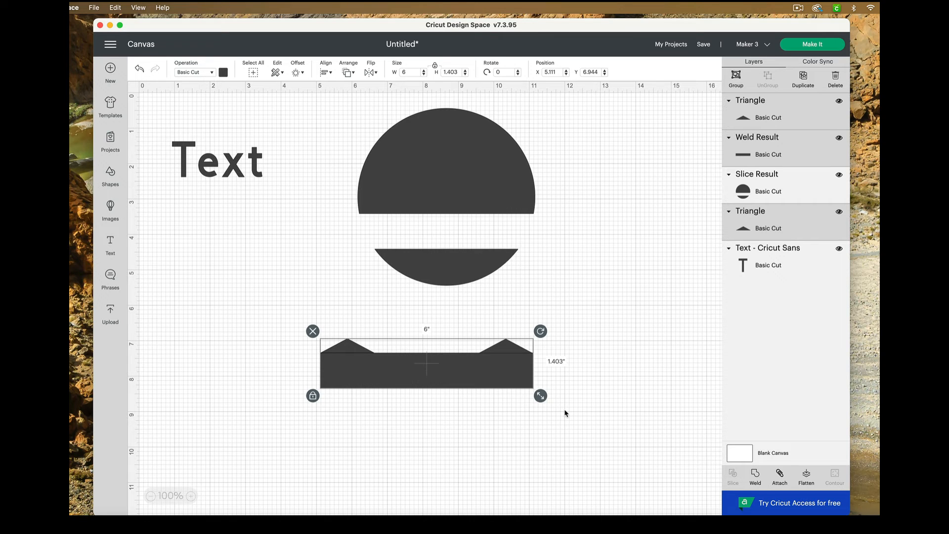
click(756, 476)
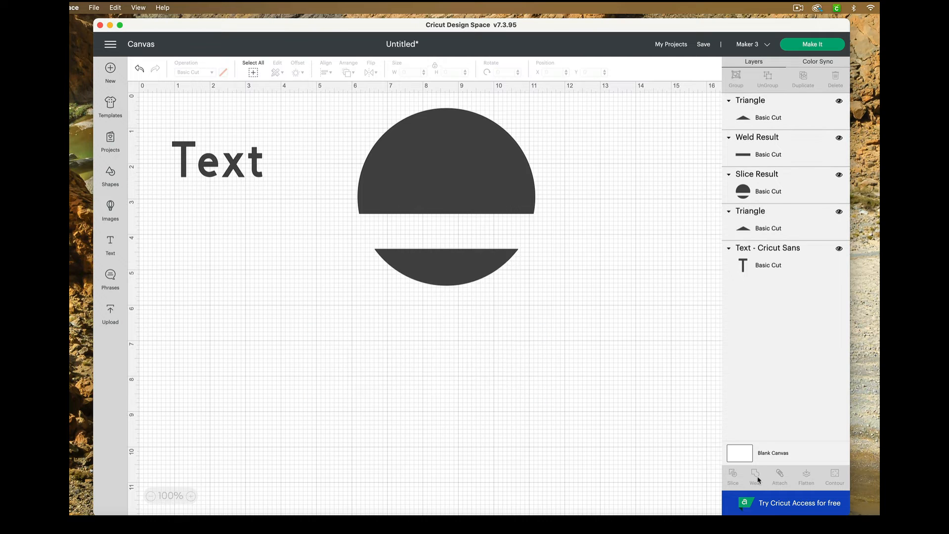
drag(525, 385, 526, 362)
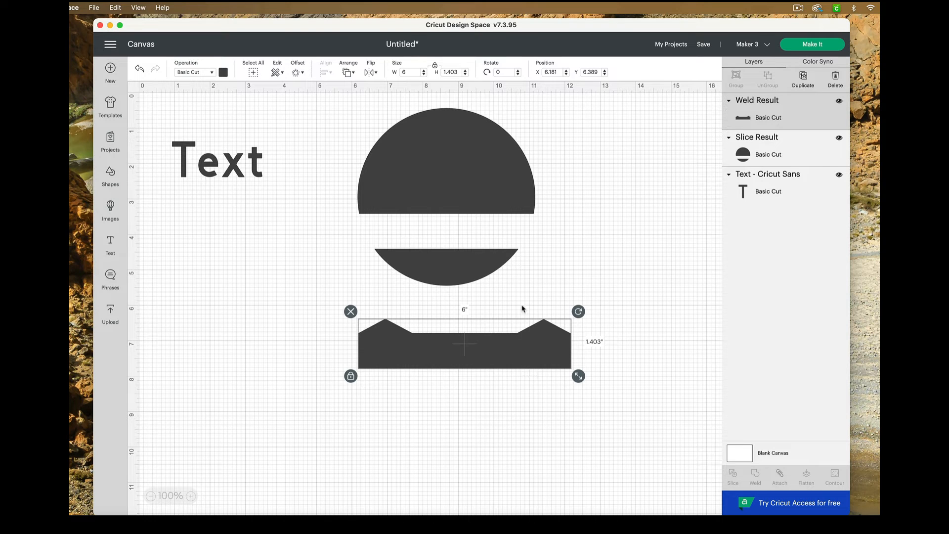
Step: Recolor the sliced circle to dark navy blue #142b4e and clear the selection
click(477, 164)
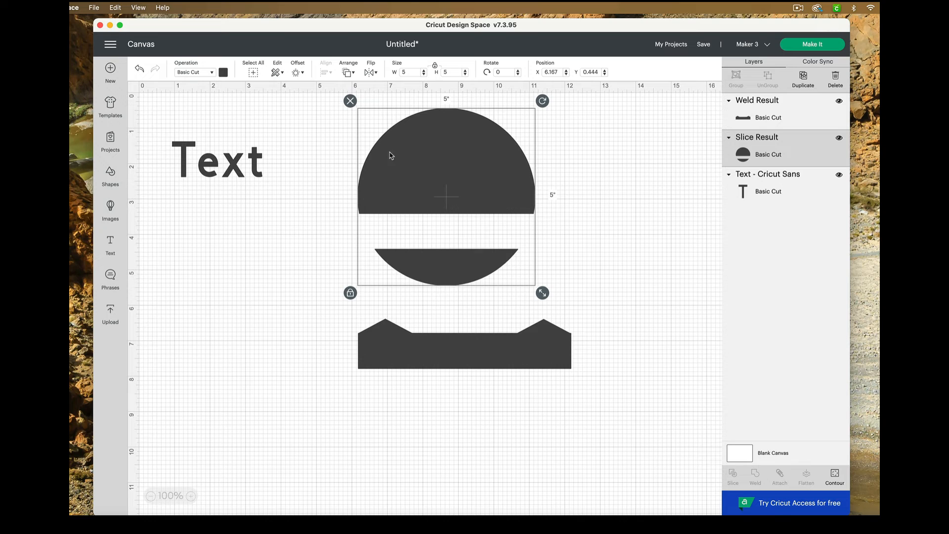
click(223, 73)
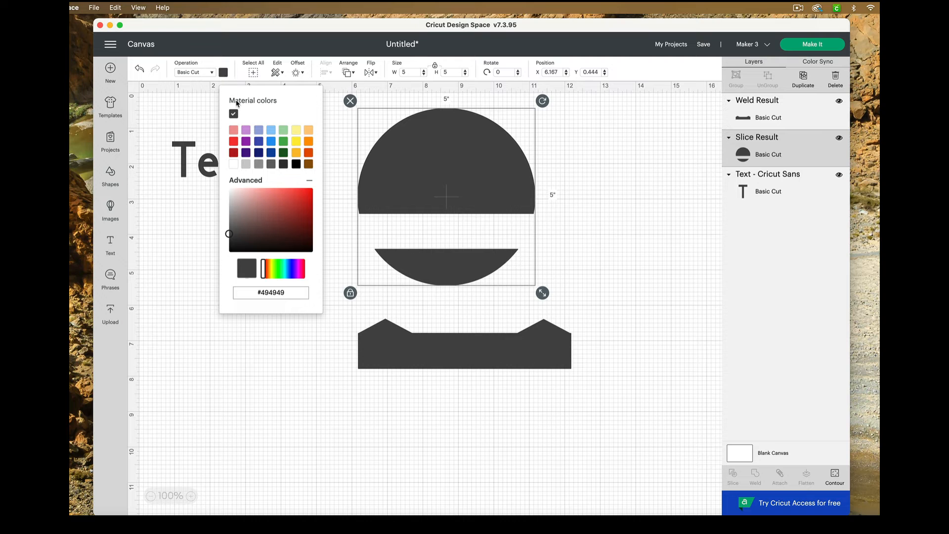
click(271, 153)
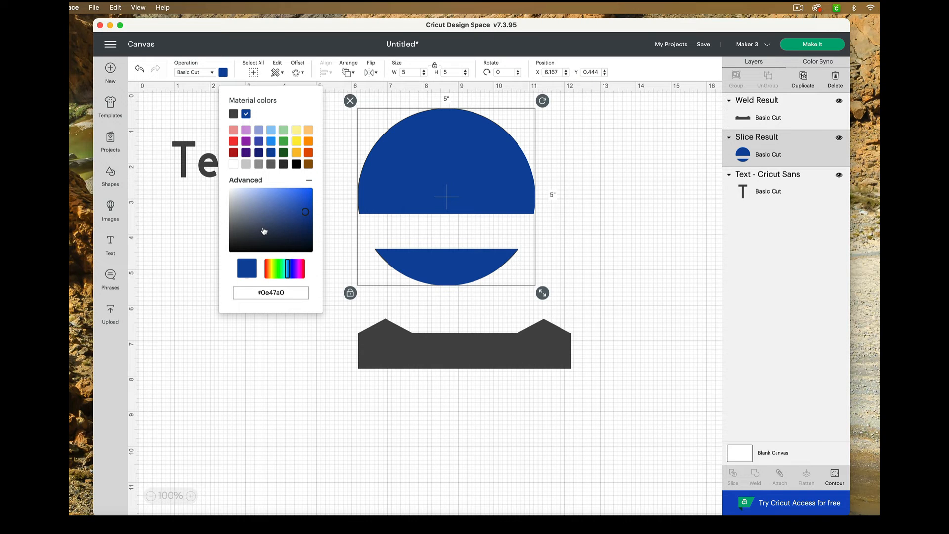
click(298, 215)
mouse_move(296, 218)
mouse_down()
mouse_move(266, 223)
mouse_move(293, 236)
mouse_up()
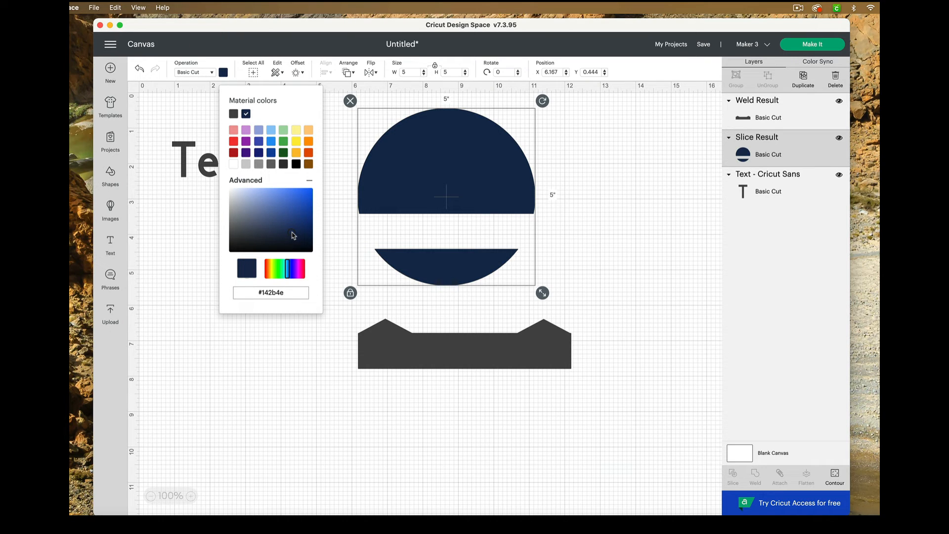
click(296, 378)
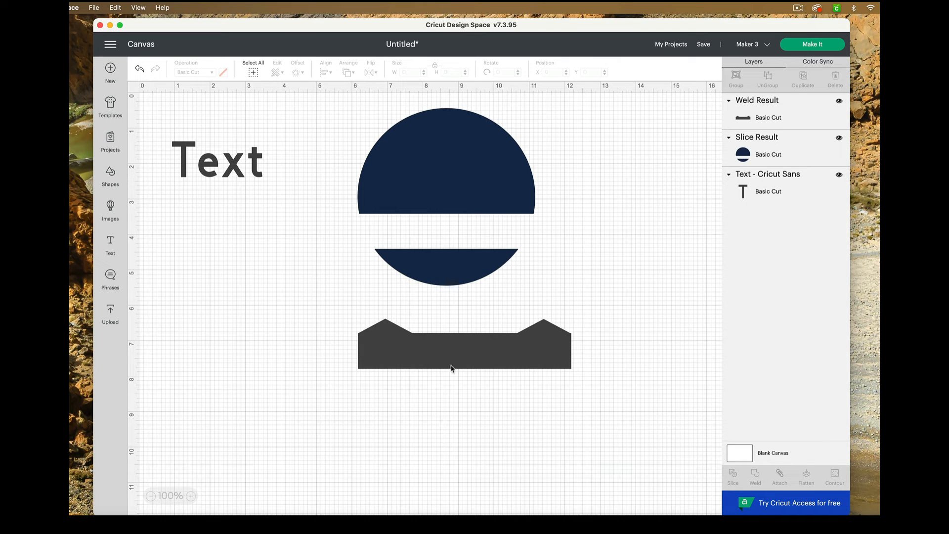
Step: Recolor the welded banner shape to a muted blue, #6394bc, and clear the selection
click(472, 365)
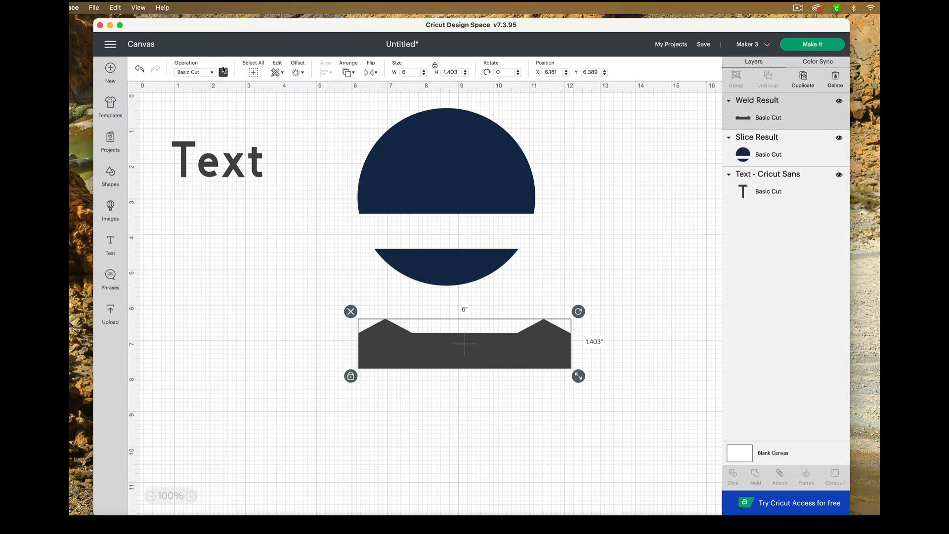
click(223, 73)
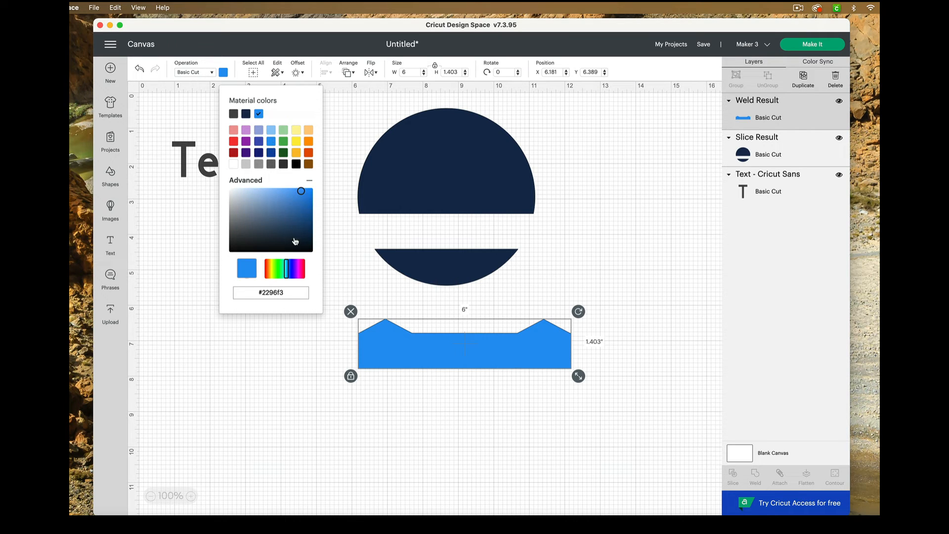
click(297, 194)
click(263, 198)
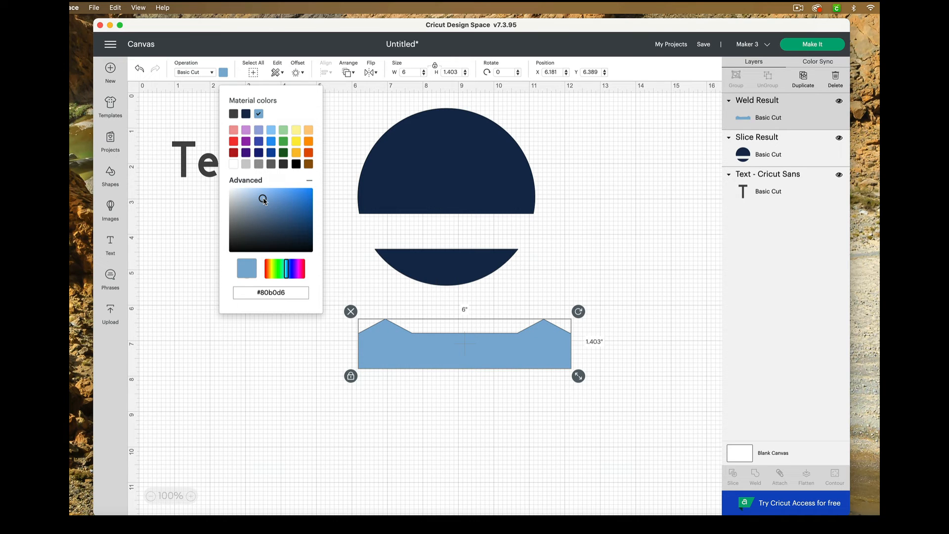
click(267, 202)
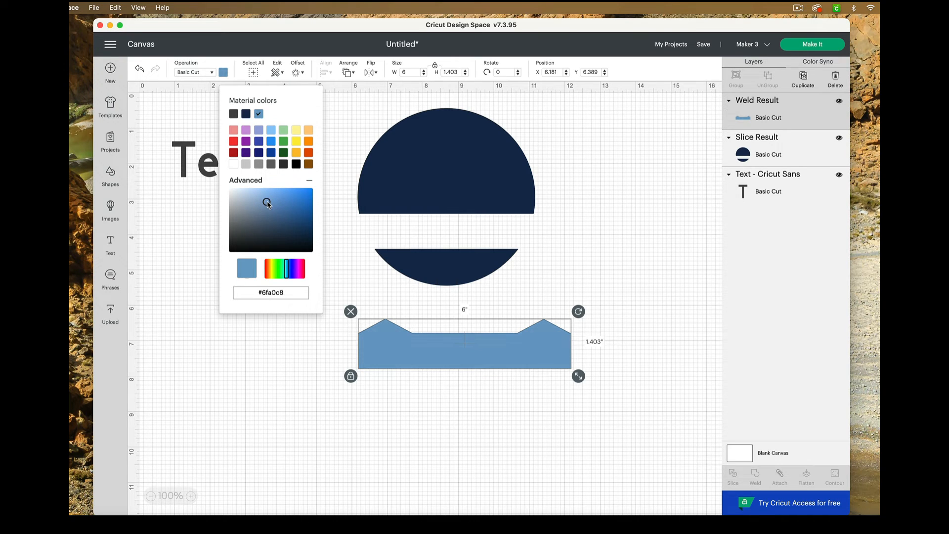
drag(267, 205, 270, 209)
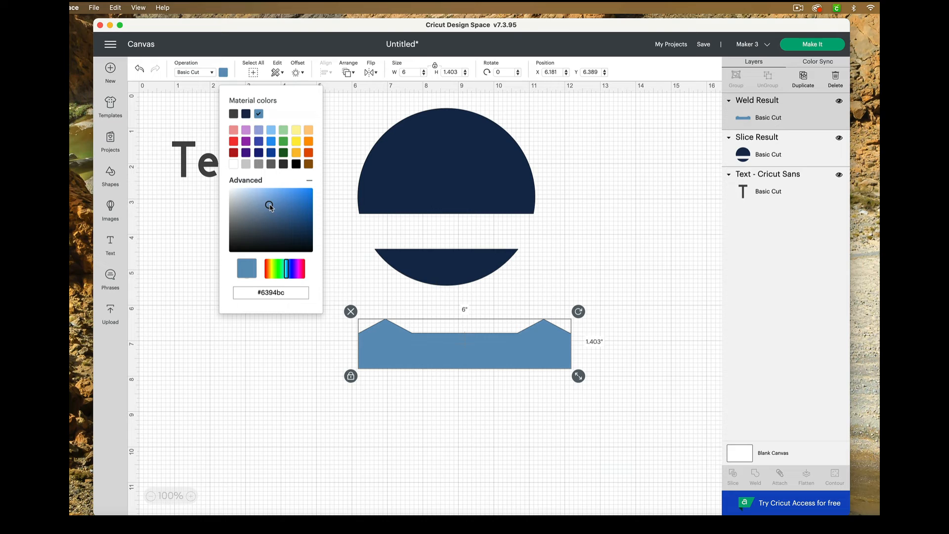
click(298, 384)
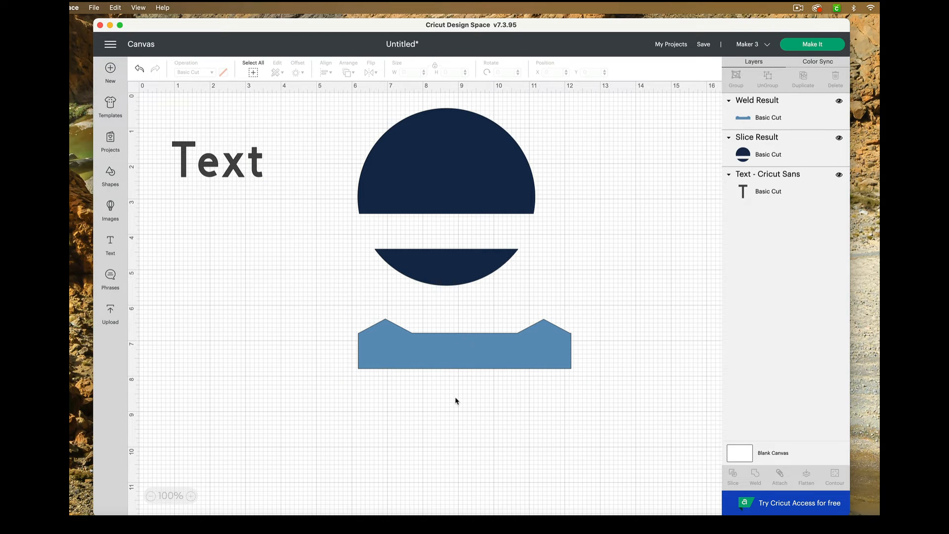
Step: Move the blue banner over the gap in the sliced circle at about X 5.78, Y 3, and deselect it
drag(514, 349, 497, 235)
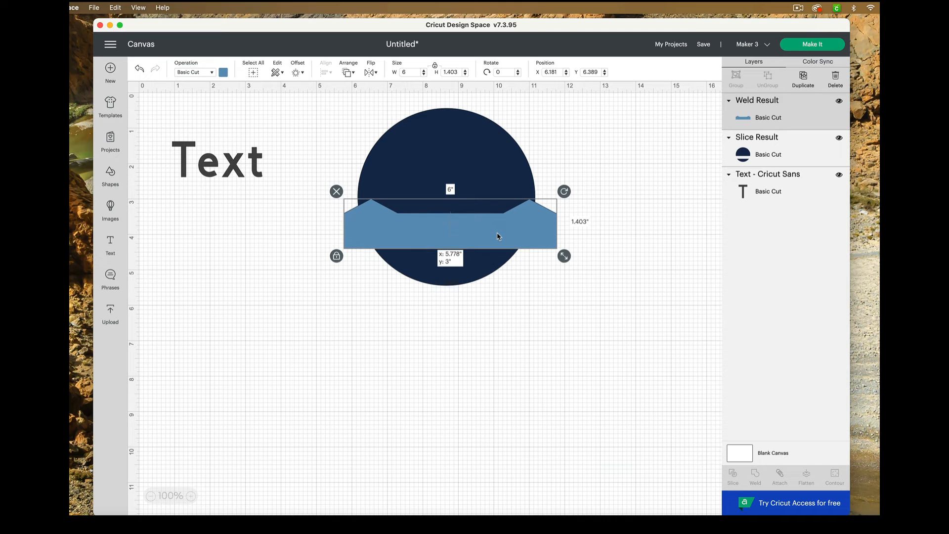
drag(498, 236, 497, 236)
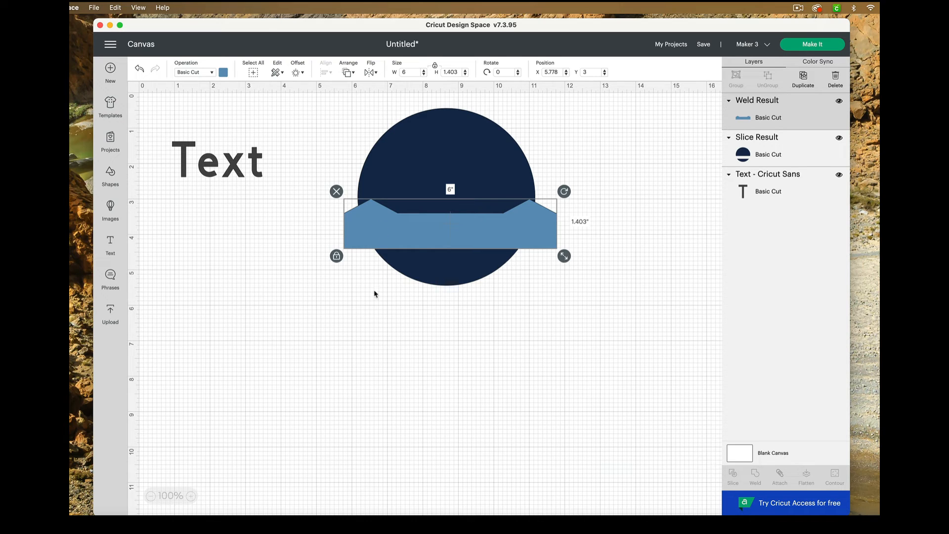
click(325, 140)
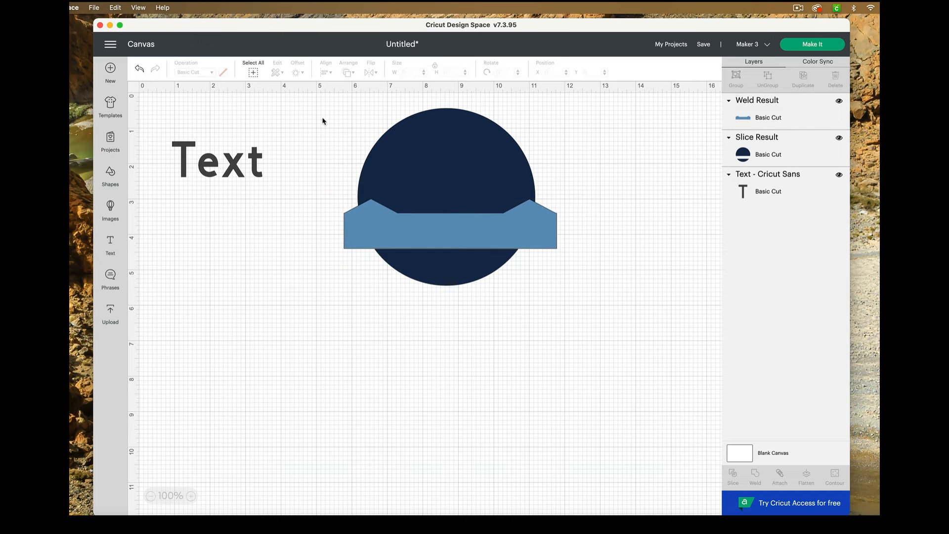
Step: Center the banner and the sliced circle horizontally on each other and clear the selection
drag(322, 120, 592, 321)
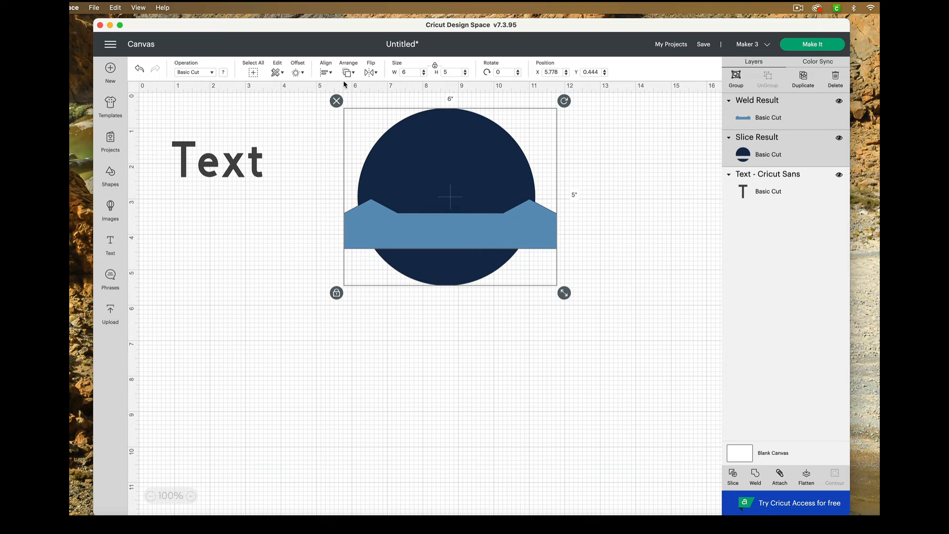
click(327, 73)
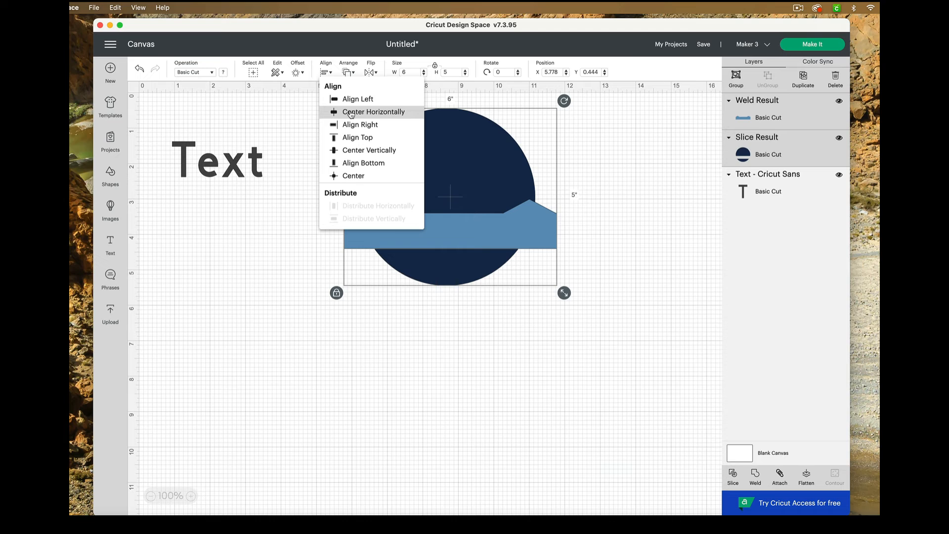
click(351, 113)
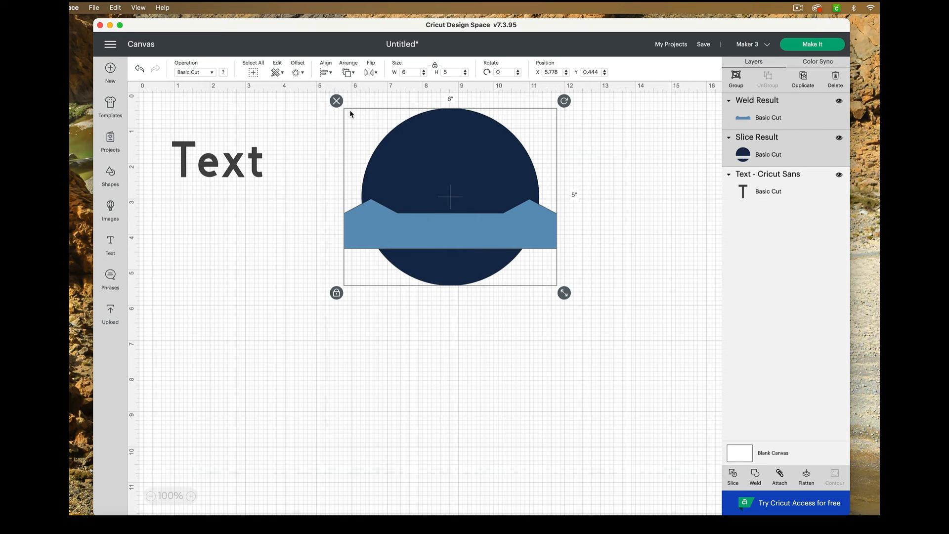
click(475, 421)
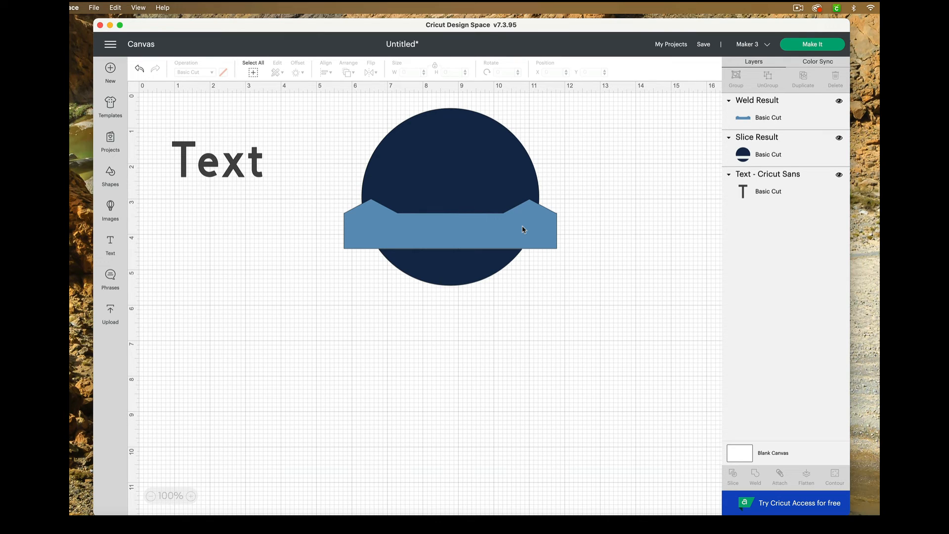
Step: Send the blue banner to the back, behind the sliced circle, and deselect it
click(523, 230)
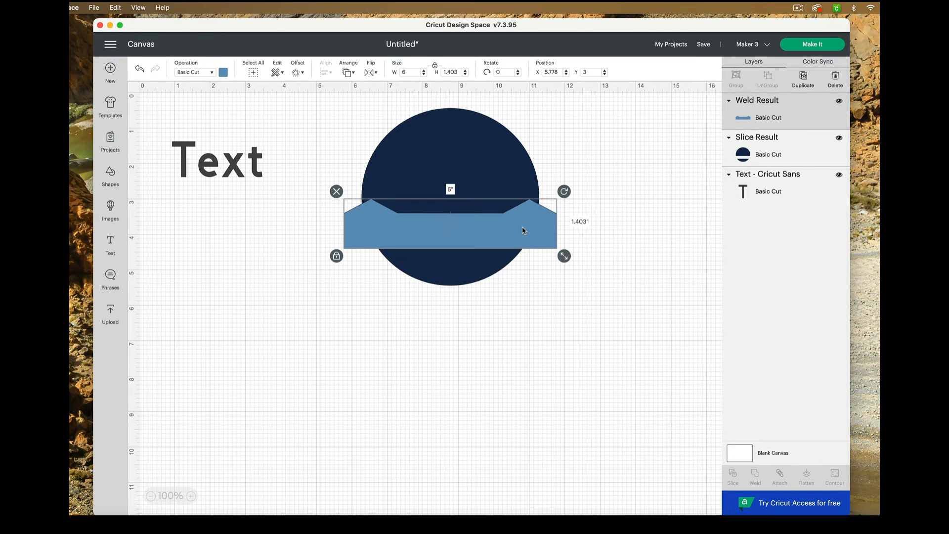
click(356, 75)
click(373, 87)
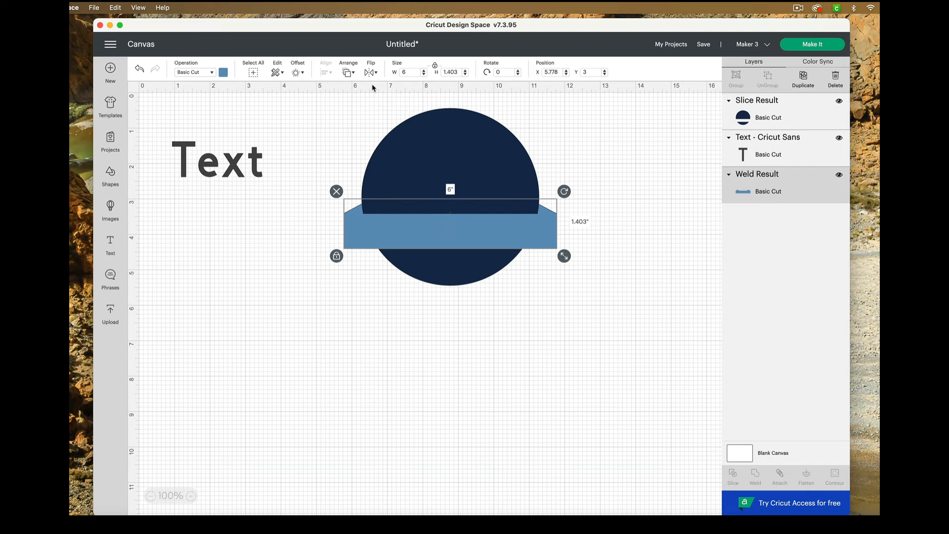
click(405, 334)
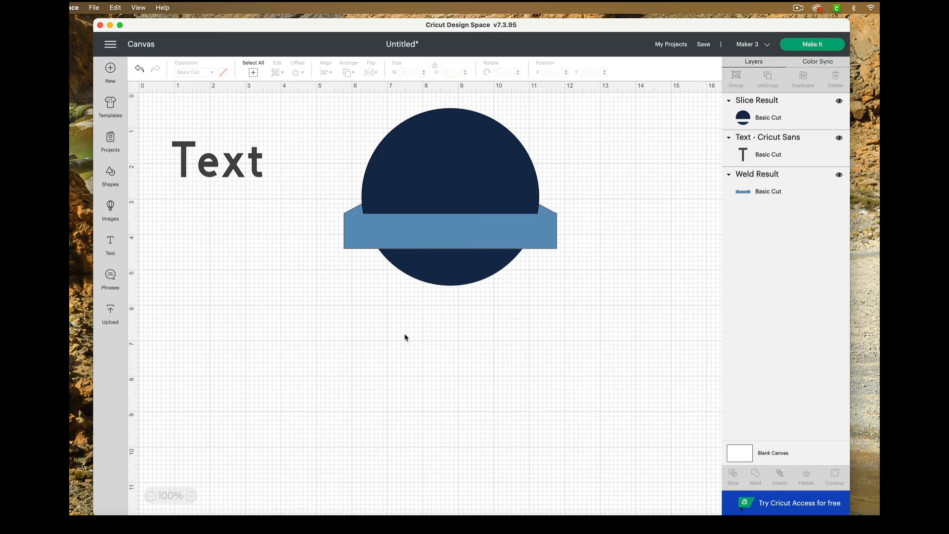
Step: Replace the placeholder text with "World Wike" and move it below the circle to about X 2.73, Y 6.74
click(216, 170)
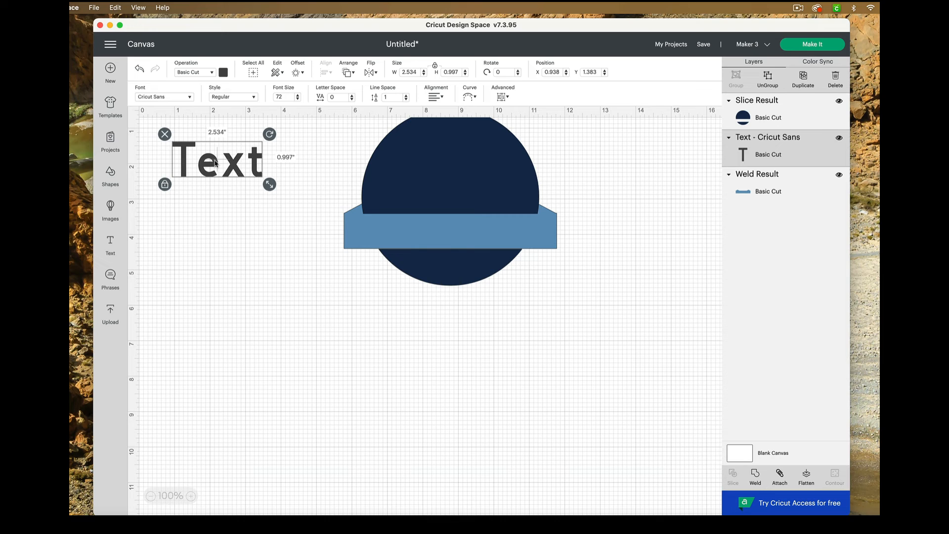
double_click(216, 167)
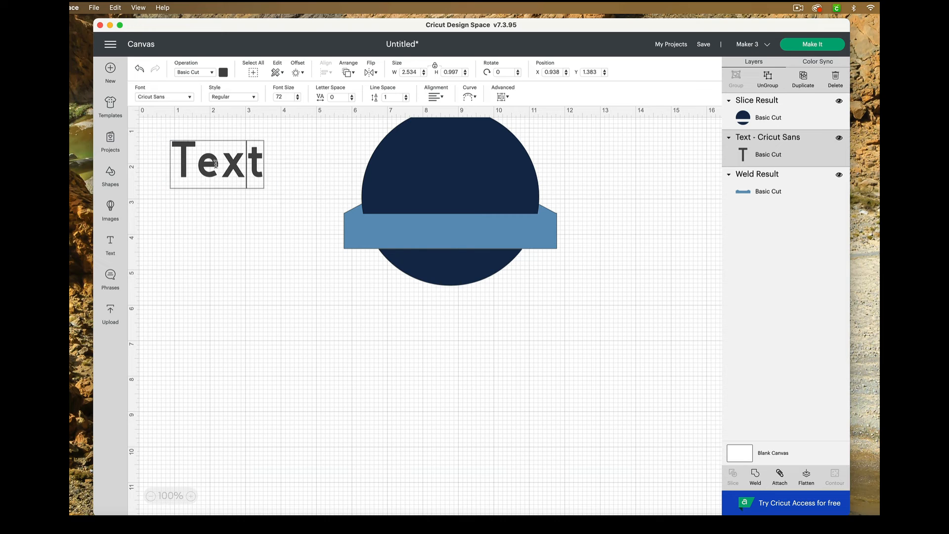
key(super+a)
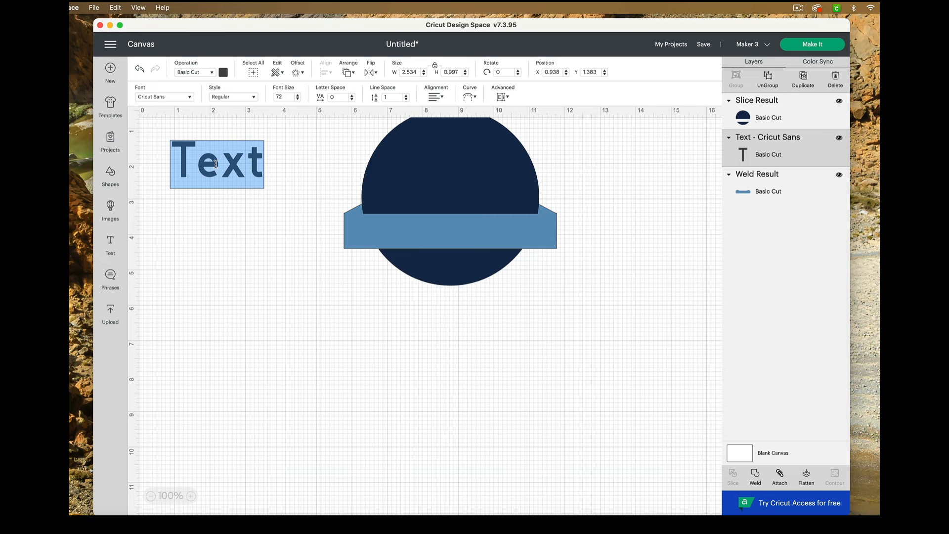
text(World)
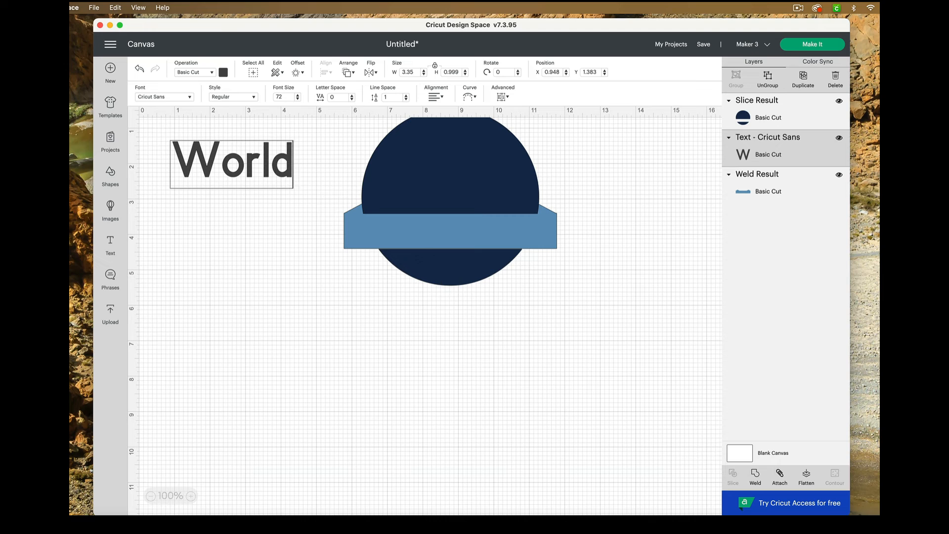
text( Wikd)
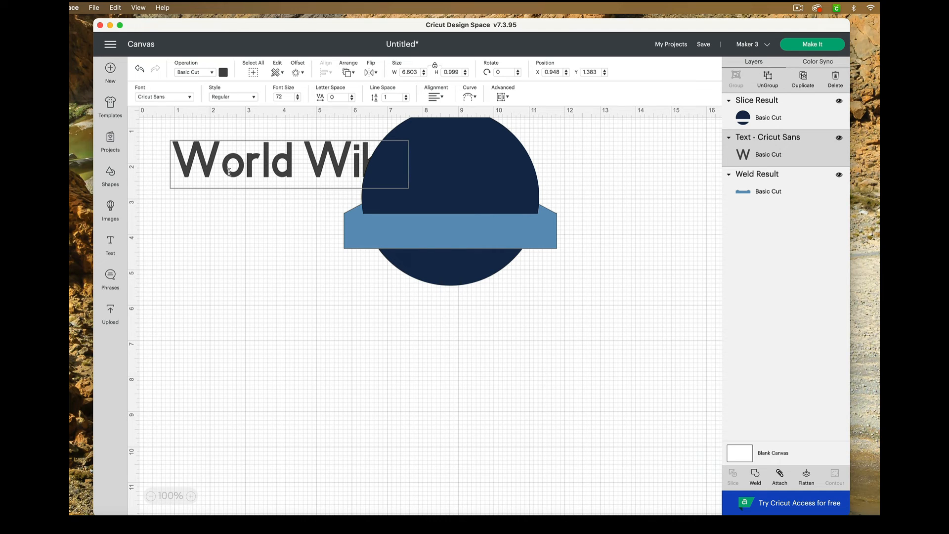
click(233, 211)
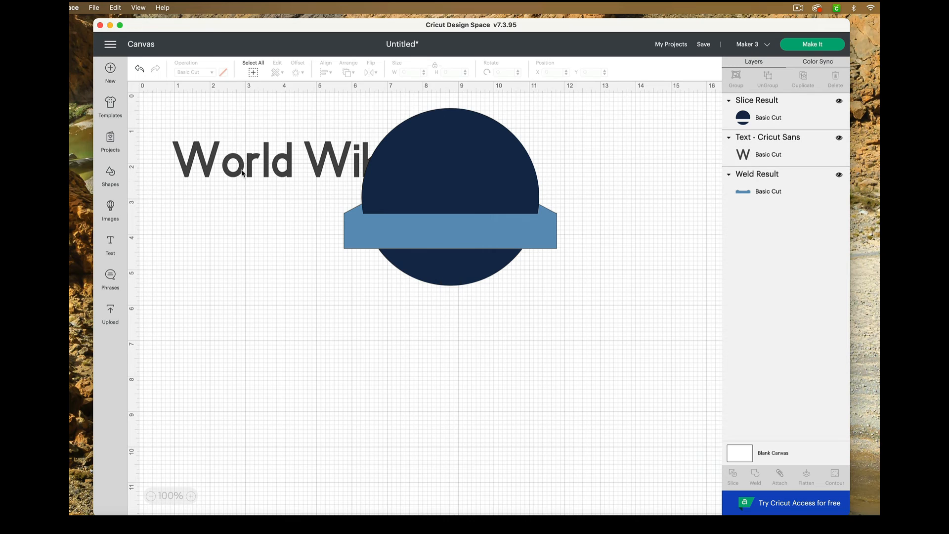
drag(244, 179, 302, 375)
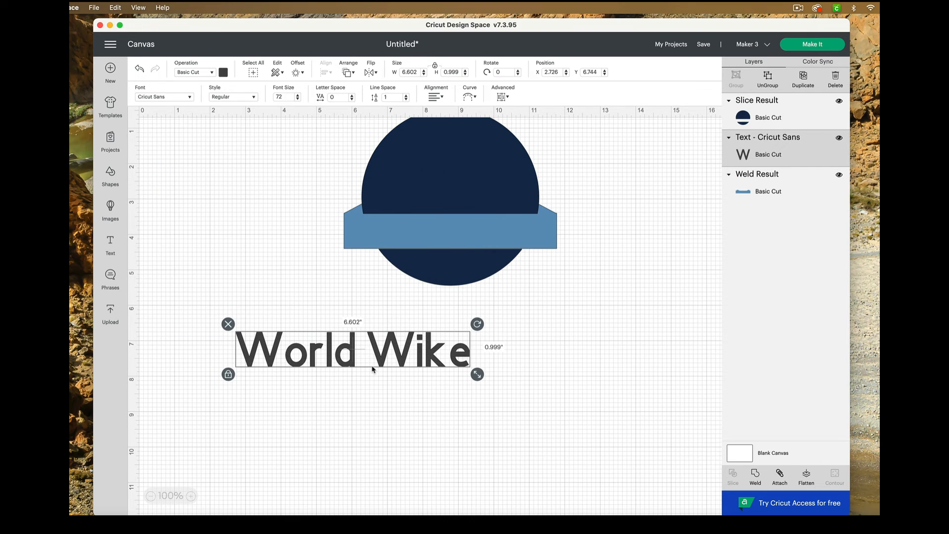
Step: Correct the second word so the text reads "World Wide" and move it beneath the circle to about X 4.84, Y 6.31
double_click(442, 360)
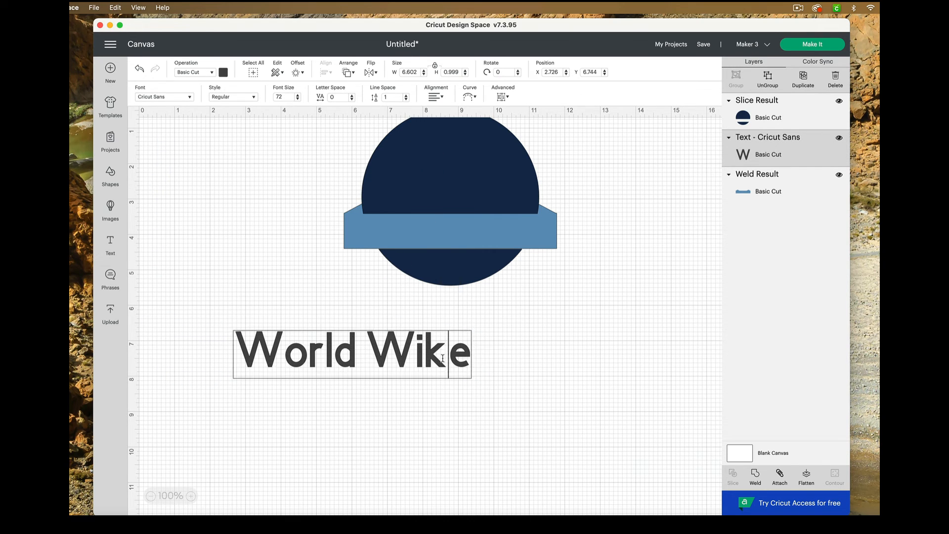
double_click(443, 358)
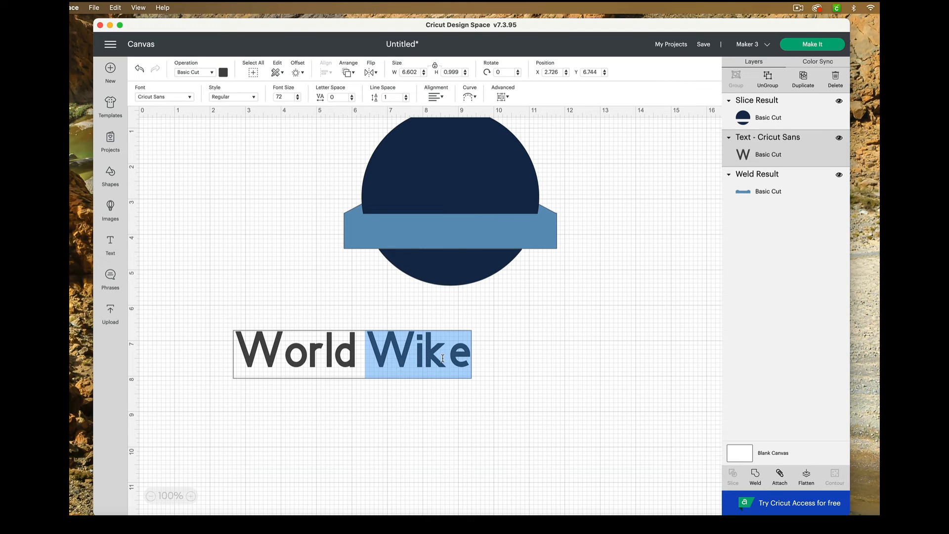
text(Wide)
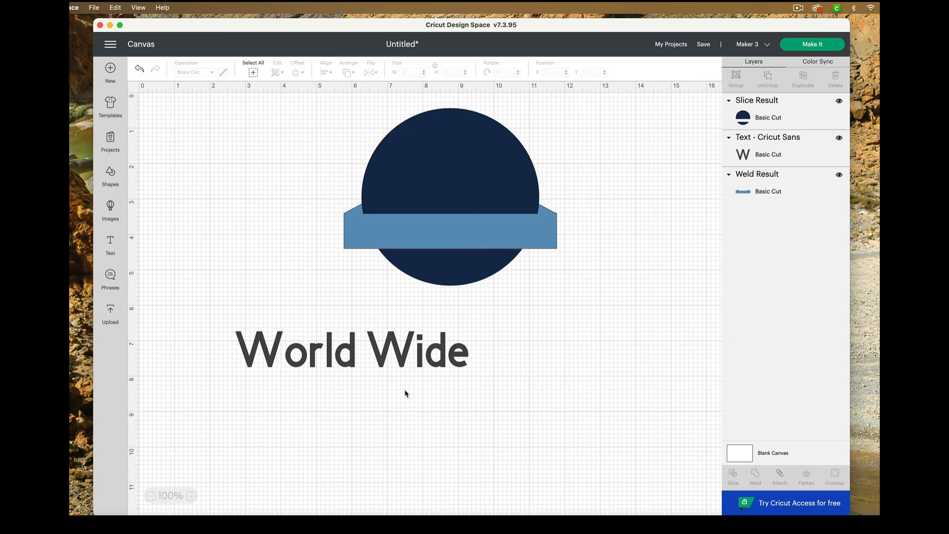
drag(399, 367, 476, 351)
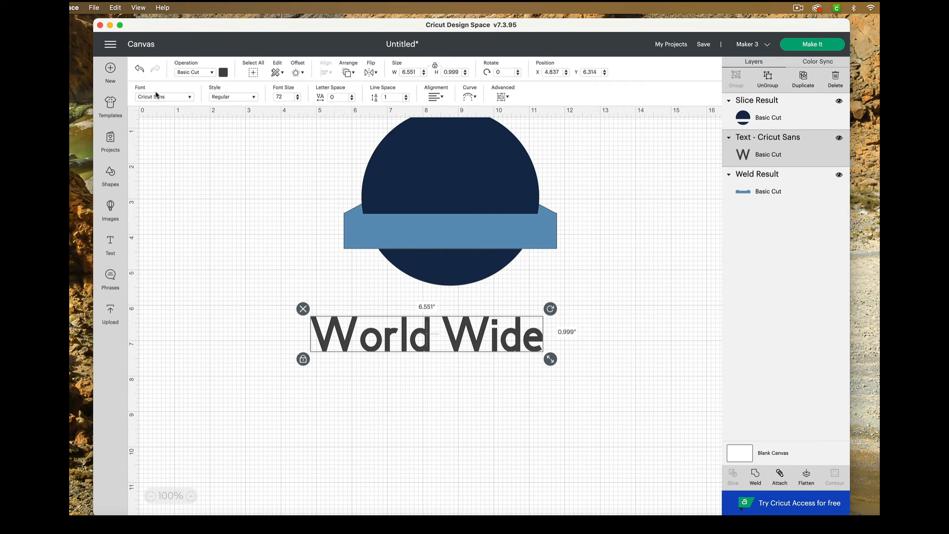
Step: Change the font of the "World Wide" text to DIN Condensed from the system fonts
click(190, 99)
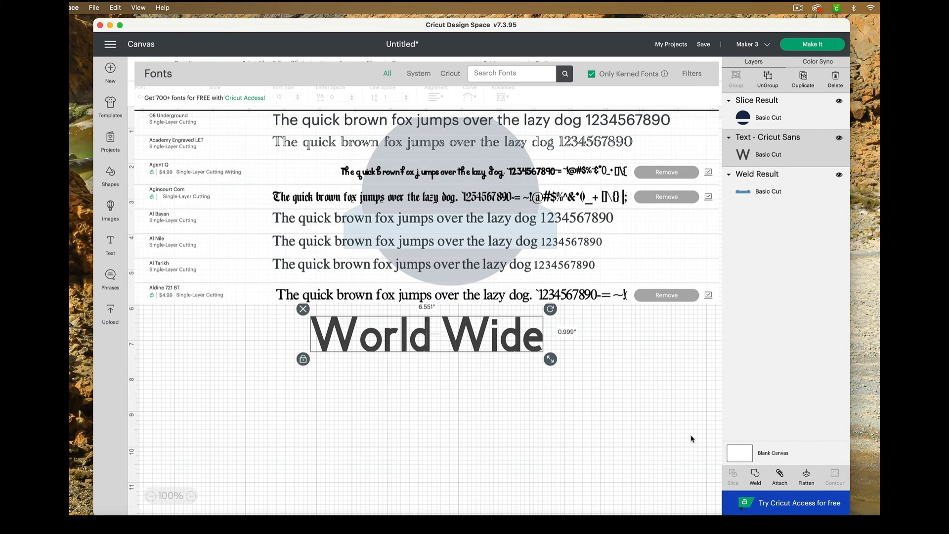
click(699, 452)
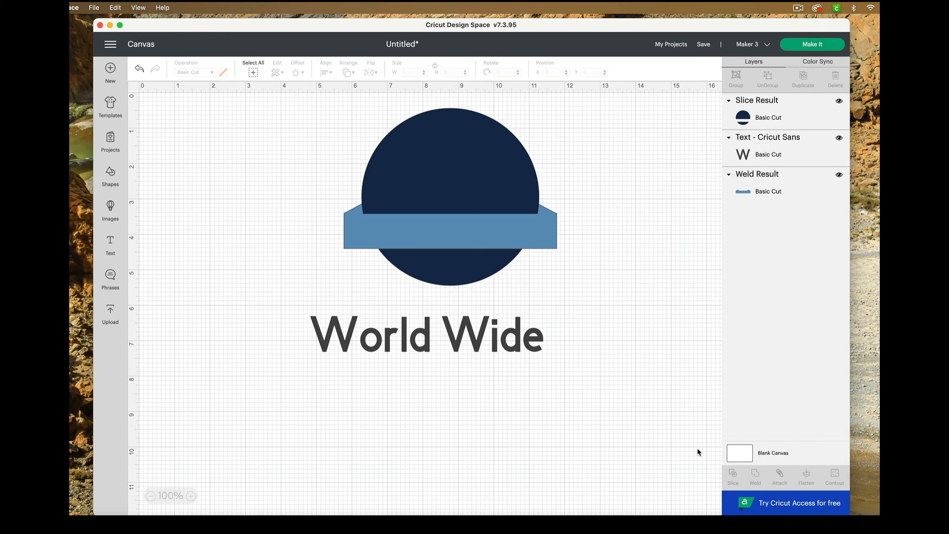
click(382, 349)
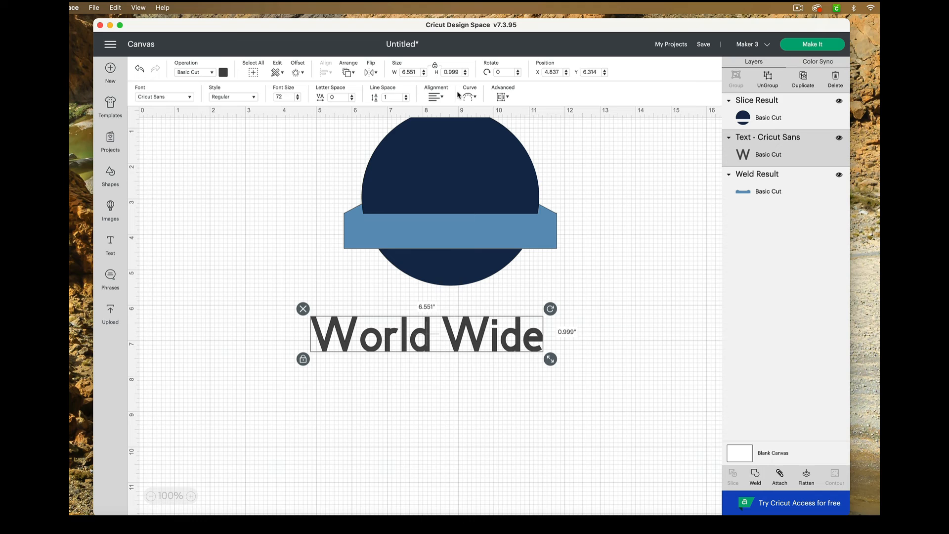
click(189, 98)
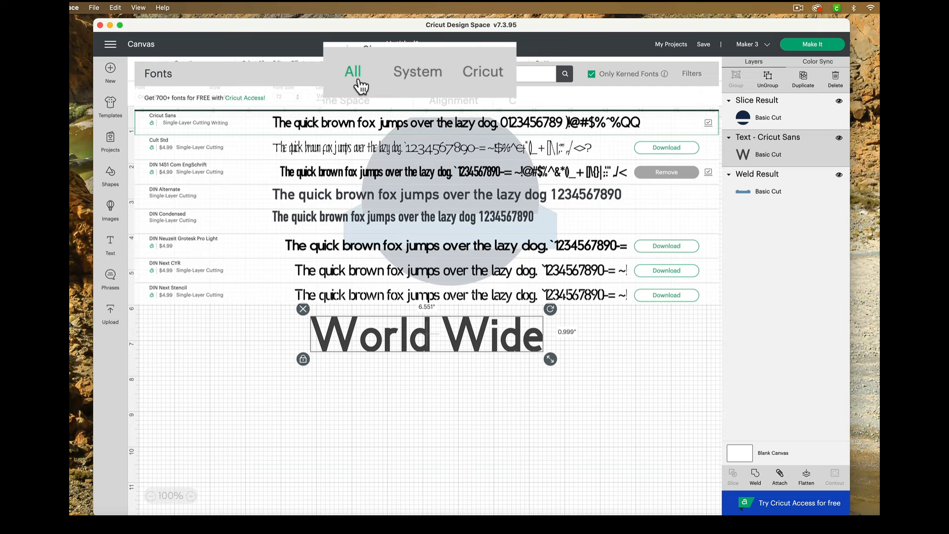
click(419, 78)
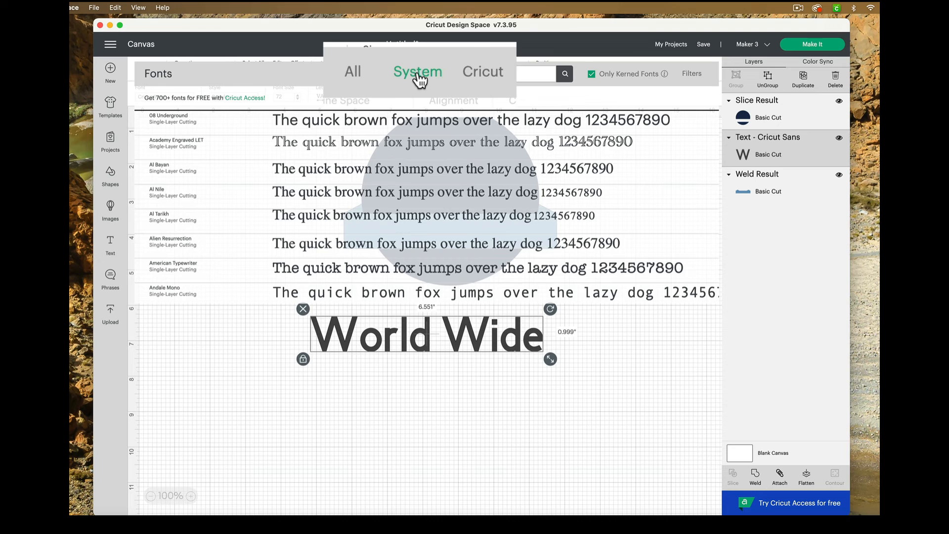
click(487, 76)
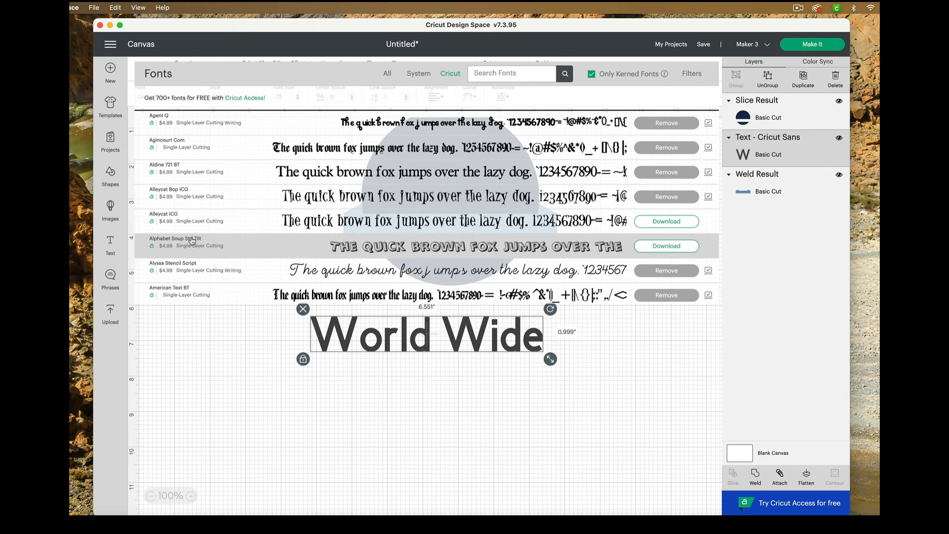
click(419, 74)
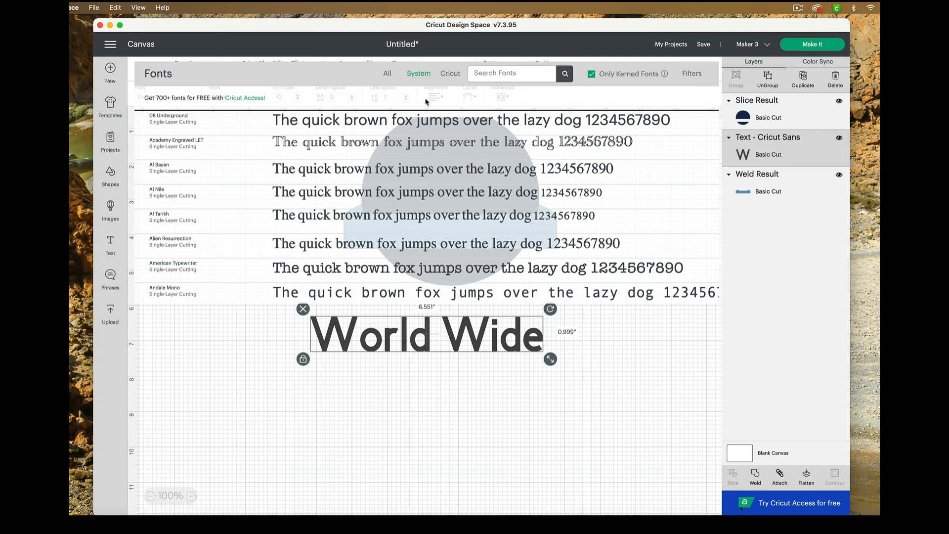
scroll(480, 218, down, 5)
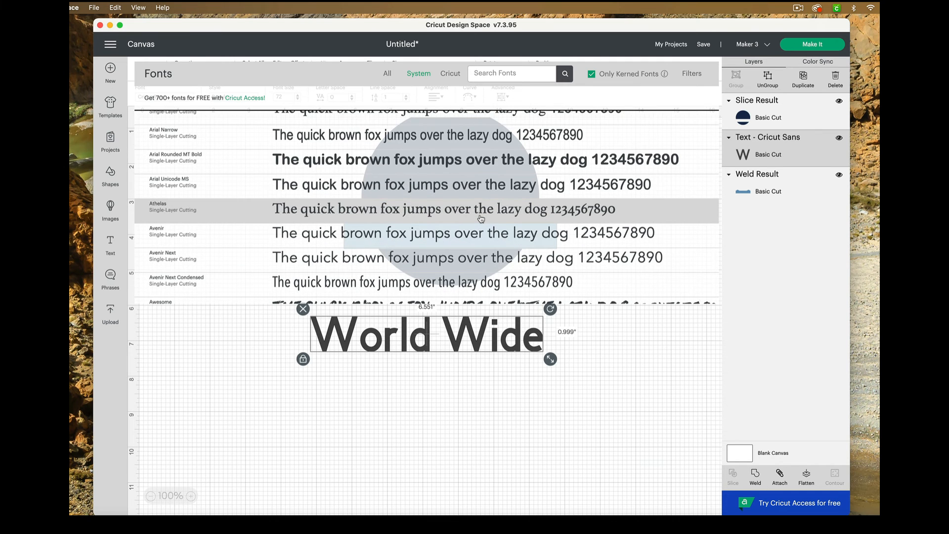
scroll(481, 218, down, 3)
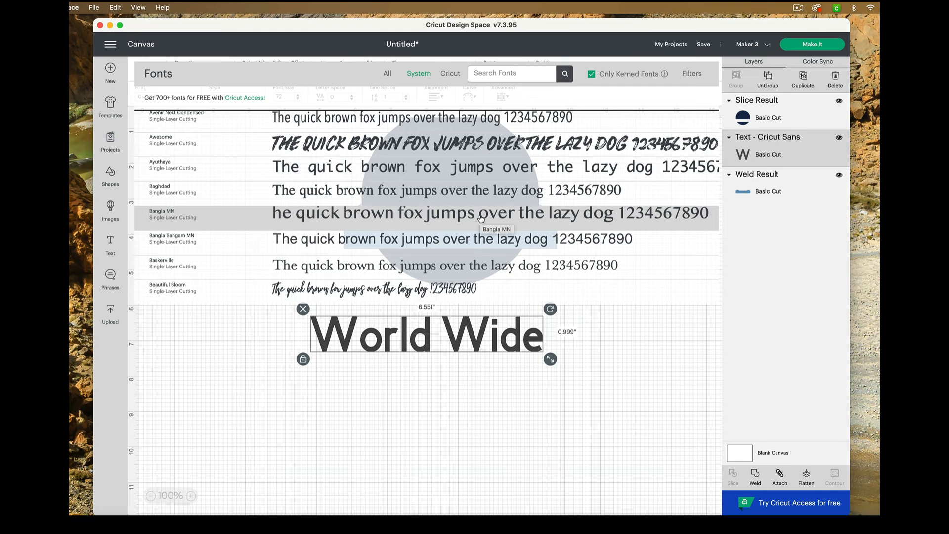
scroll(480, 219, down, 5)
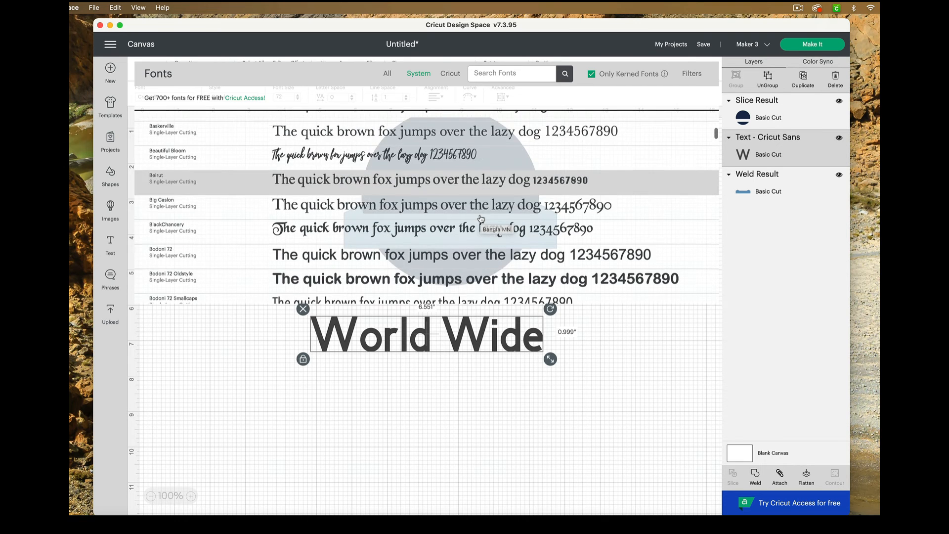
scroll(481, 219, down, 5)
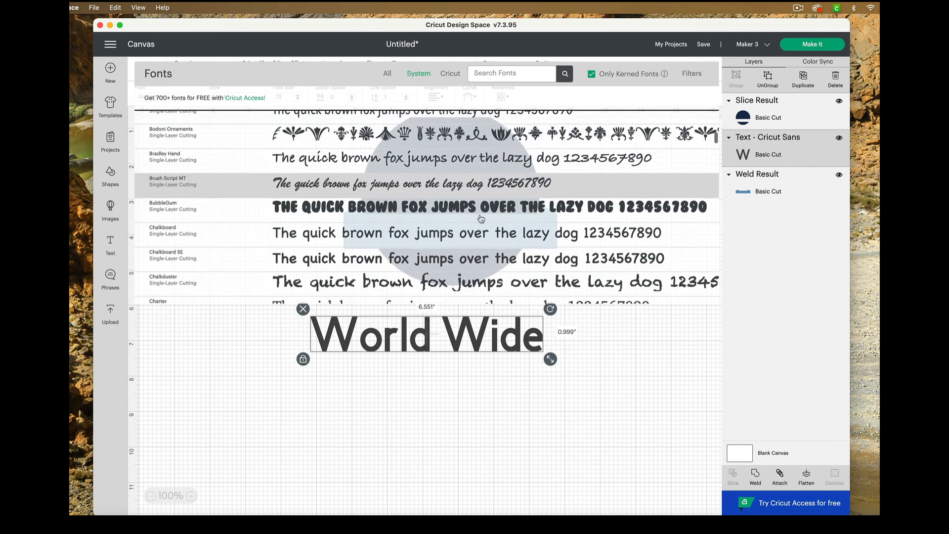
scroll(480, 218, down, 5)
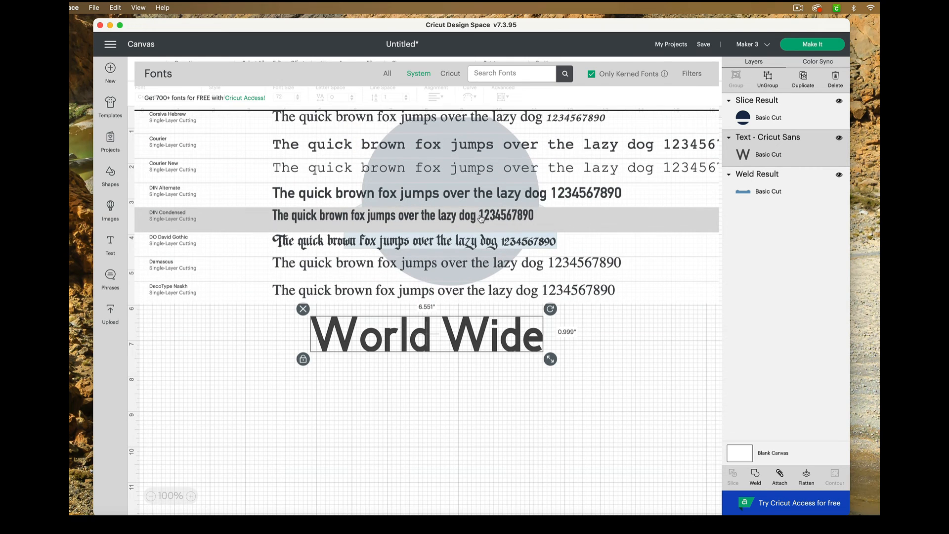
click(480, 218)
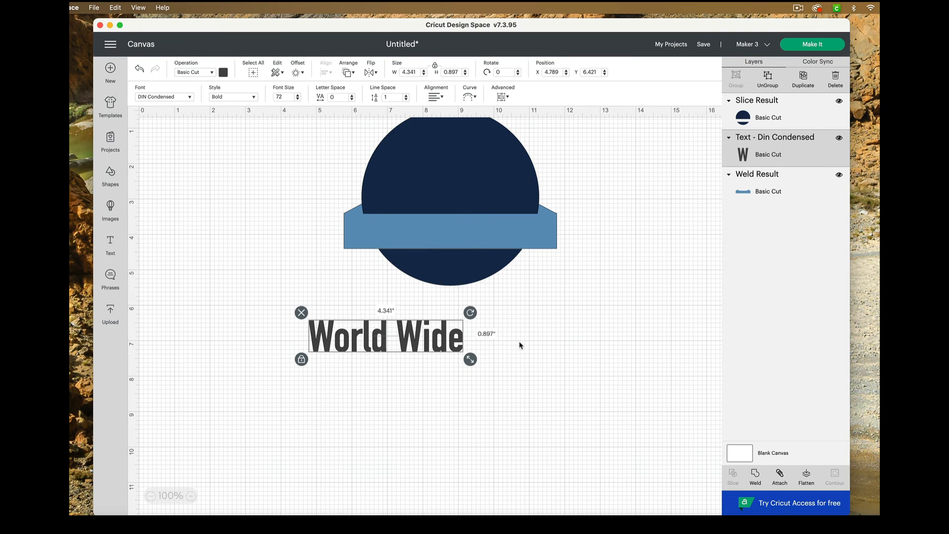
Step: Resize the "World Wide" text to 3.75 inches wide and place it on the banner at about X 6.93, Y 3.52
drag(437, 349, 498, 339)
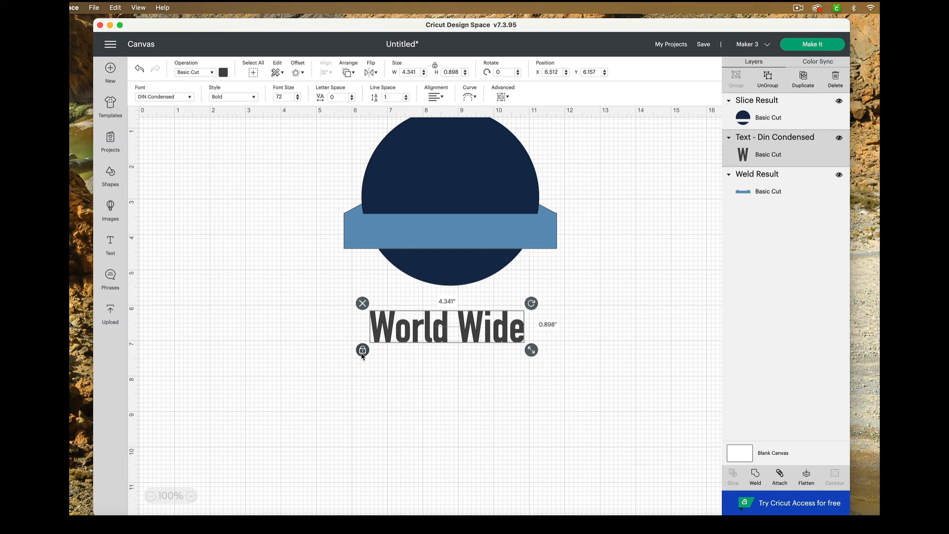
click(409, 71)
text(3.75)
key(Return)
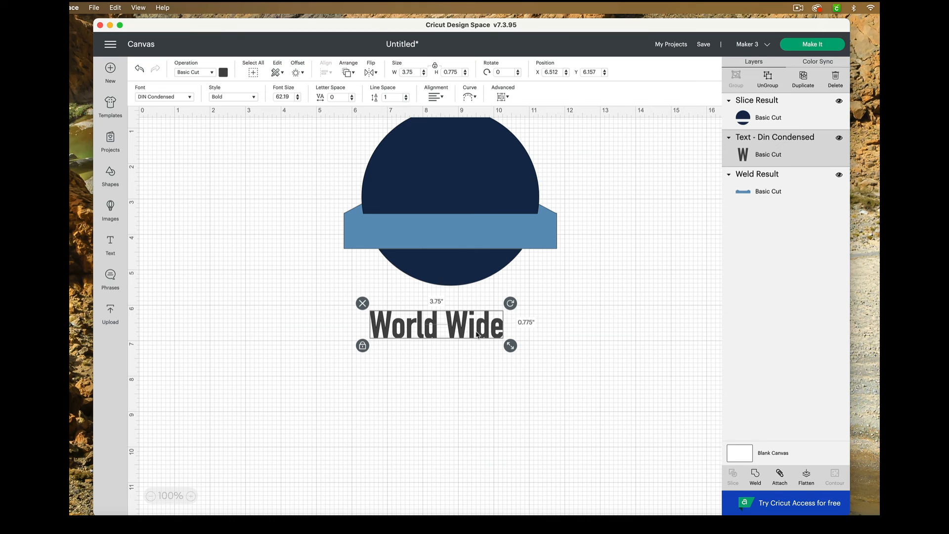
drag(473, 332, 488, 241)
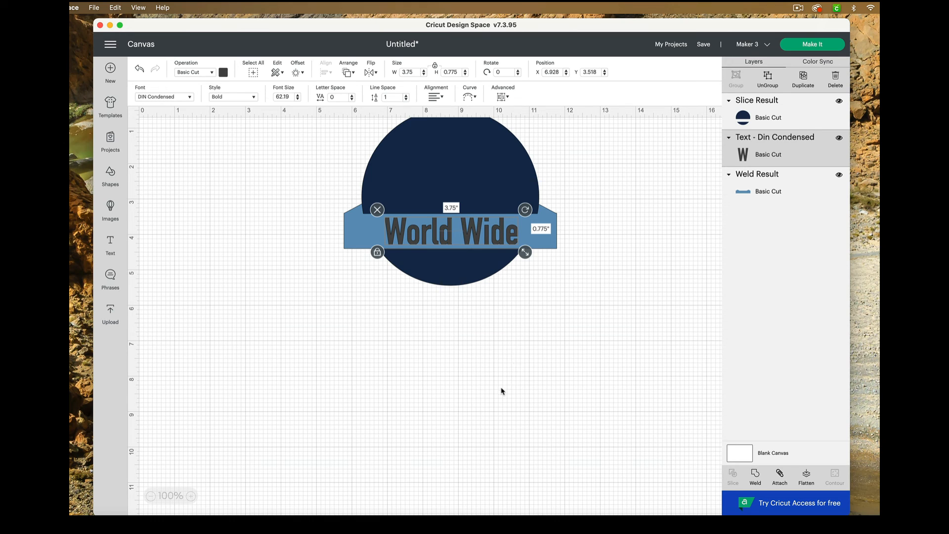
Step: Recolor the "World Wide" text light gray, #cccccc, and clear the selection
click(225, 73)
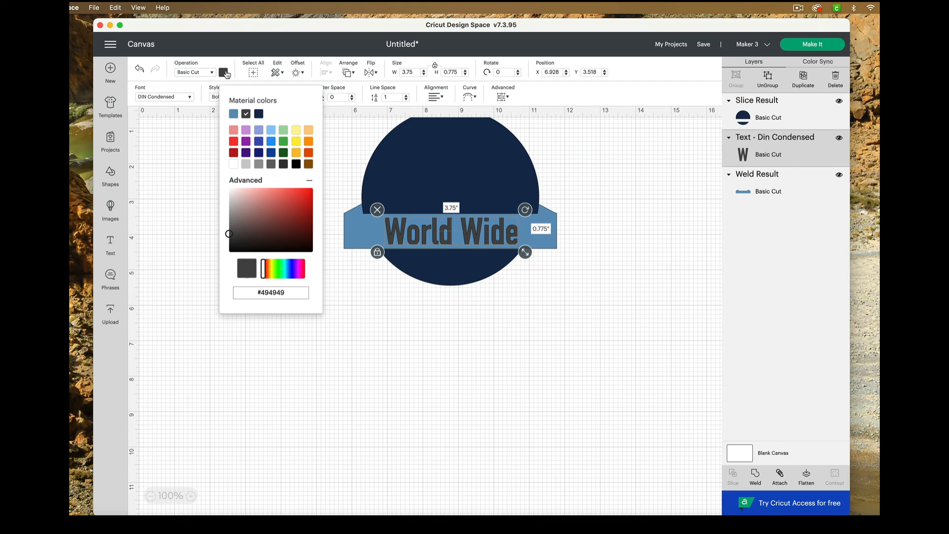
click(247, 167)
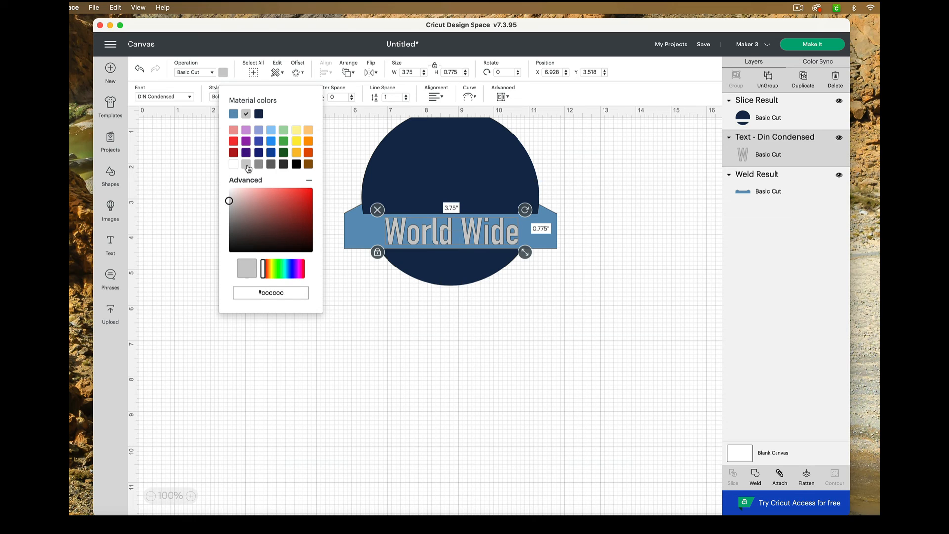
click(351, 396)
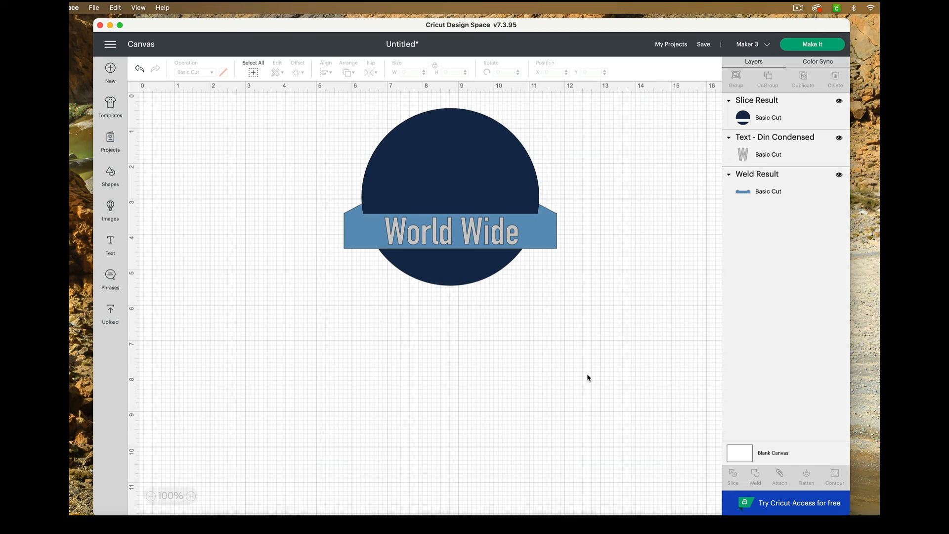
Step: Group the sliced circle with the blue banner, leaving the text out of the group
click(790, 117)
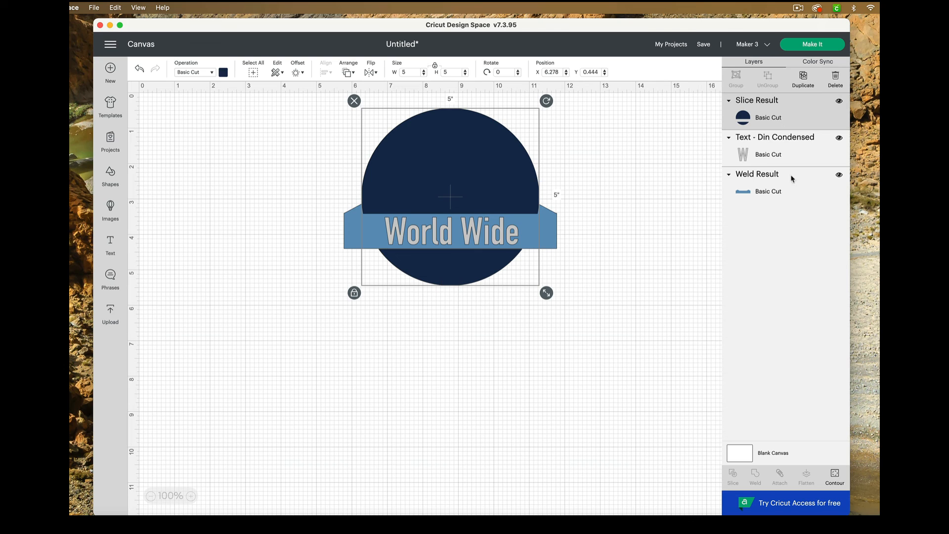
shift+click(791, 189)
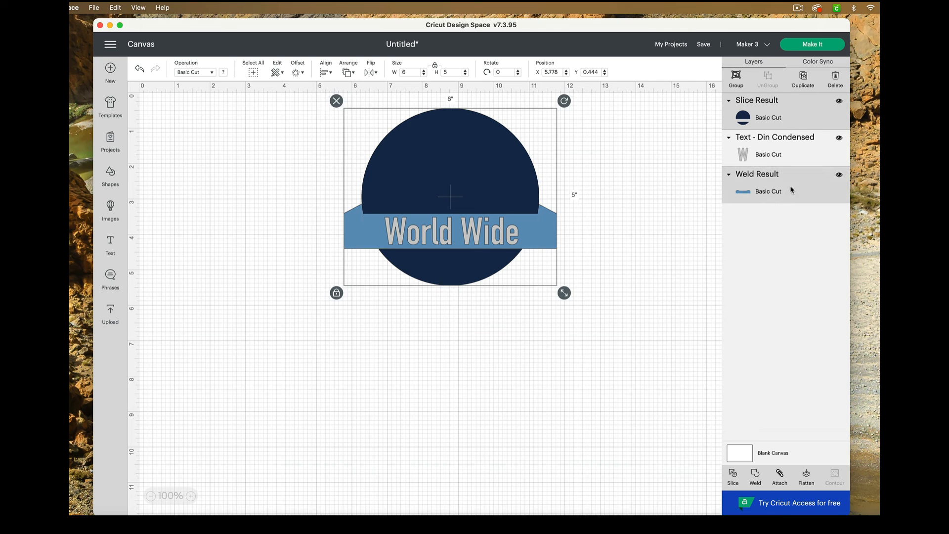
click(740, 78)
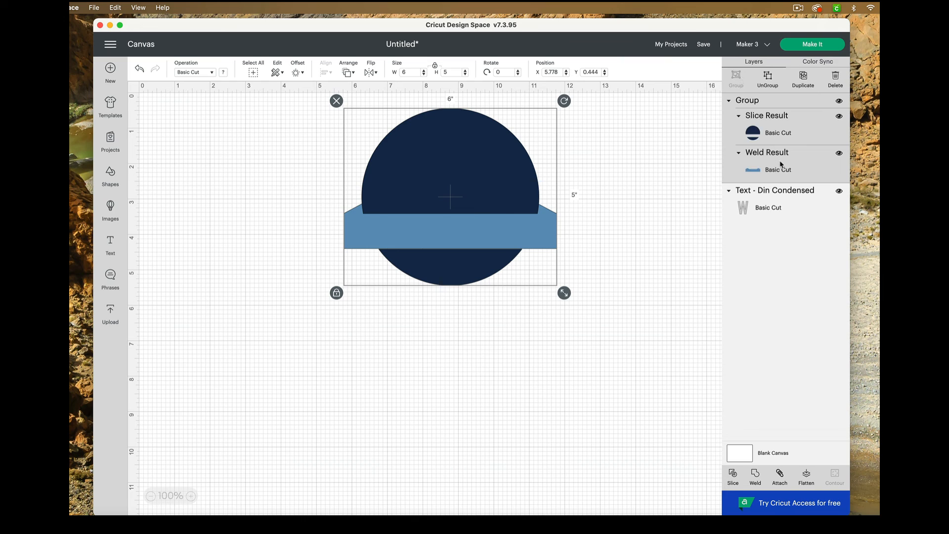
Step: Bring the "World Wide" text to the front of the grouped circle and banner, and deselect it
click(780, 207)
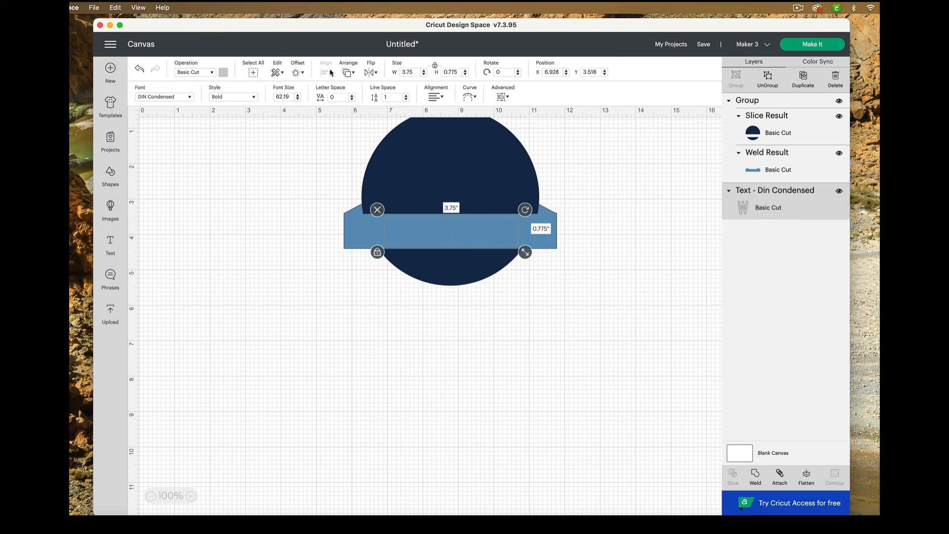
click(347, 73)
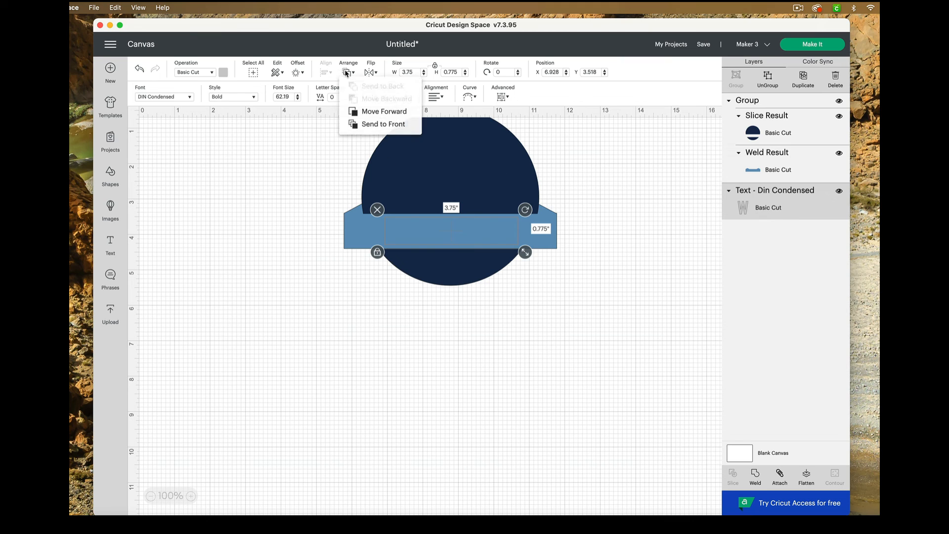
click(378, 126)
click(491, 320)
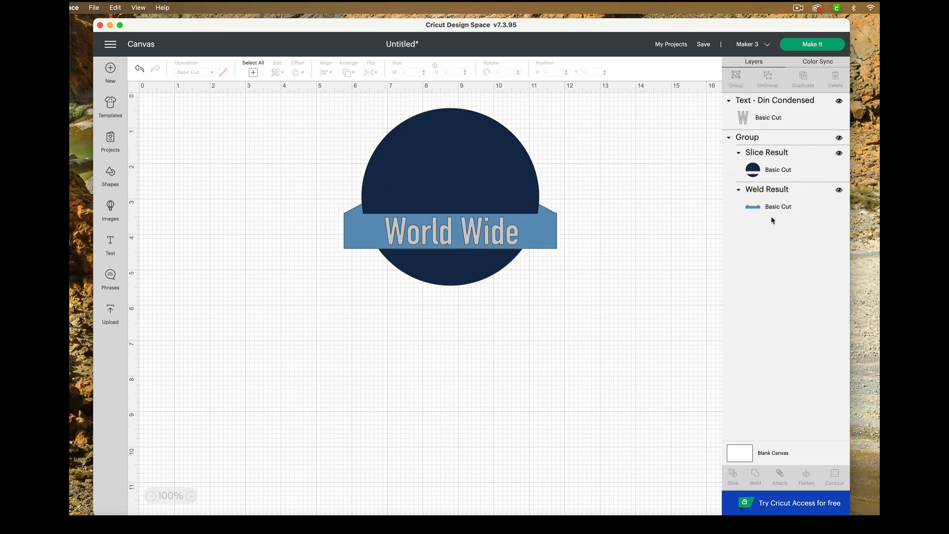
Step: Nudge the "World Wide" text slightly left on the banner to about X 6.89, Y 3.52 and deselect it
click(752, 119)
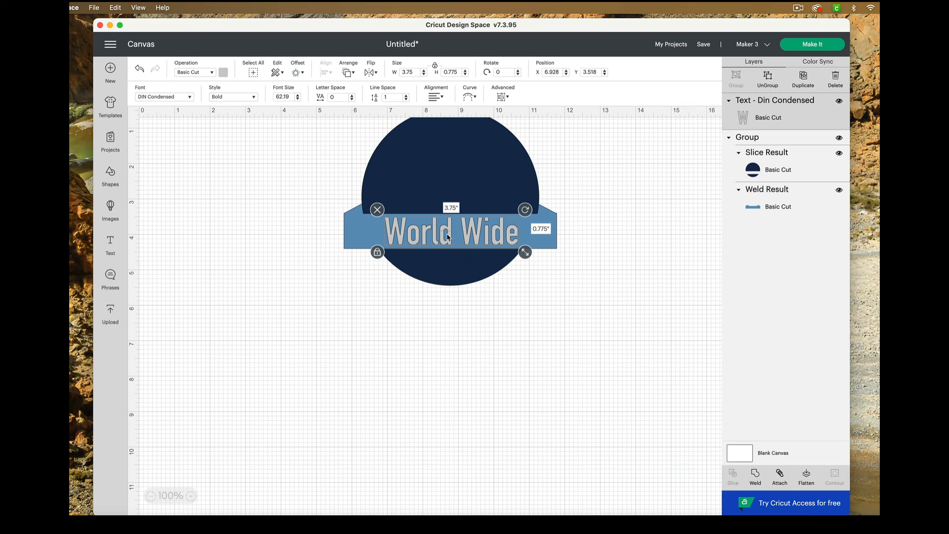
drag(447, 237, 445, 237)
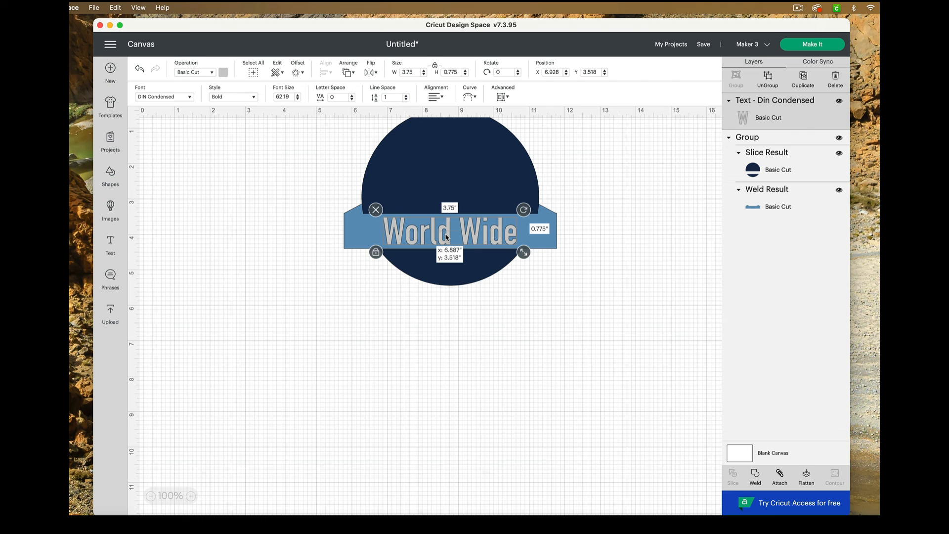
drag(446, 237, 446, 237)
click(473, 326)
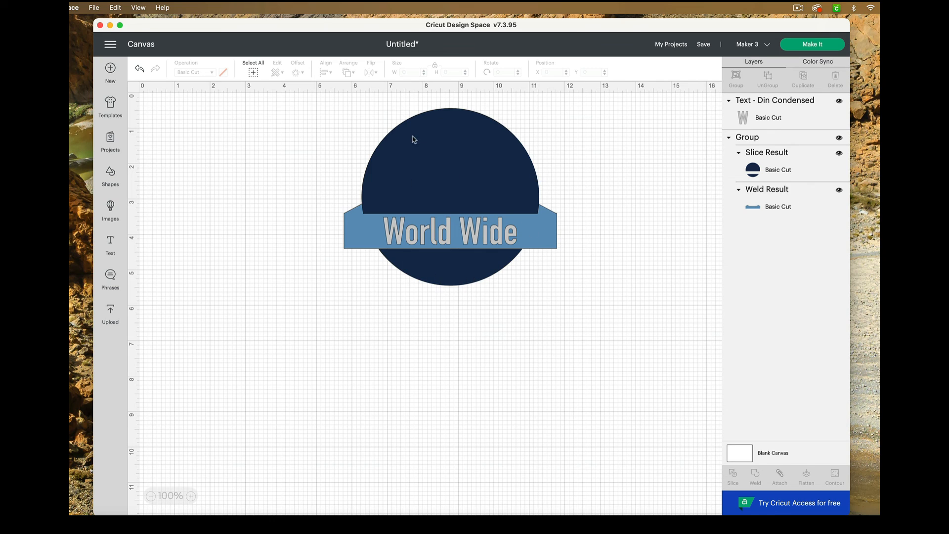
Step: Add a slim five-pointed star and a fuller five-pointed star, placing the fuller one at about X 11.13, Y 6.82
click(111, 178)
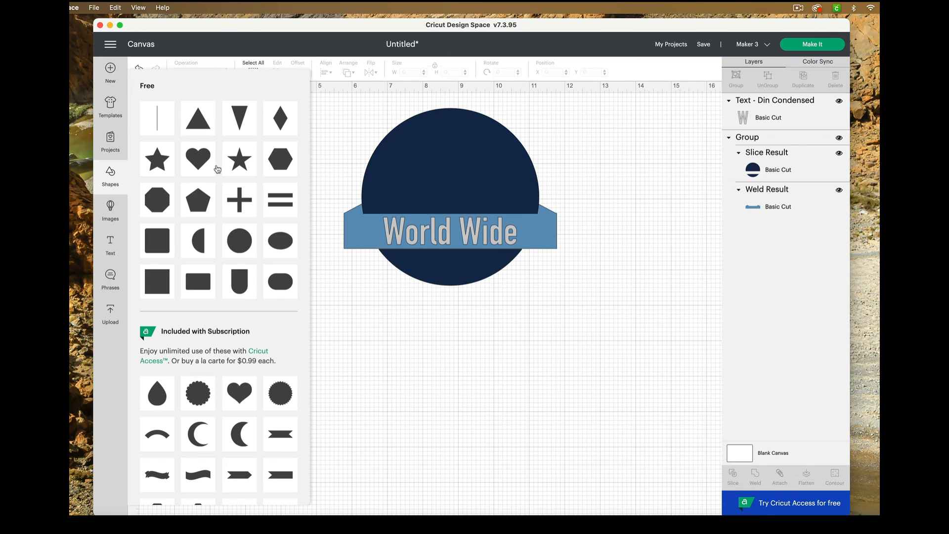
click(237, 168)
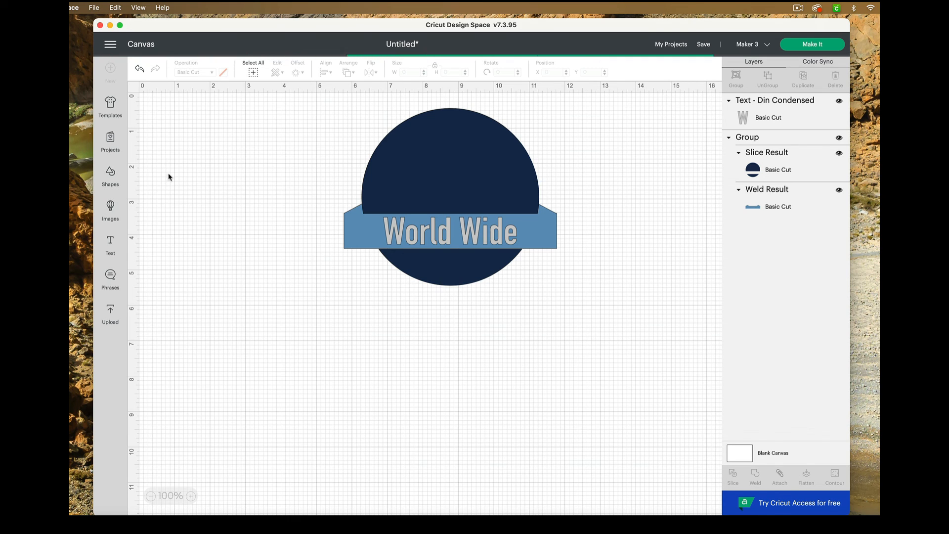
click(111, 177)
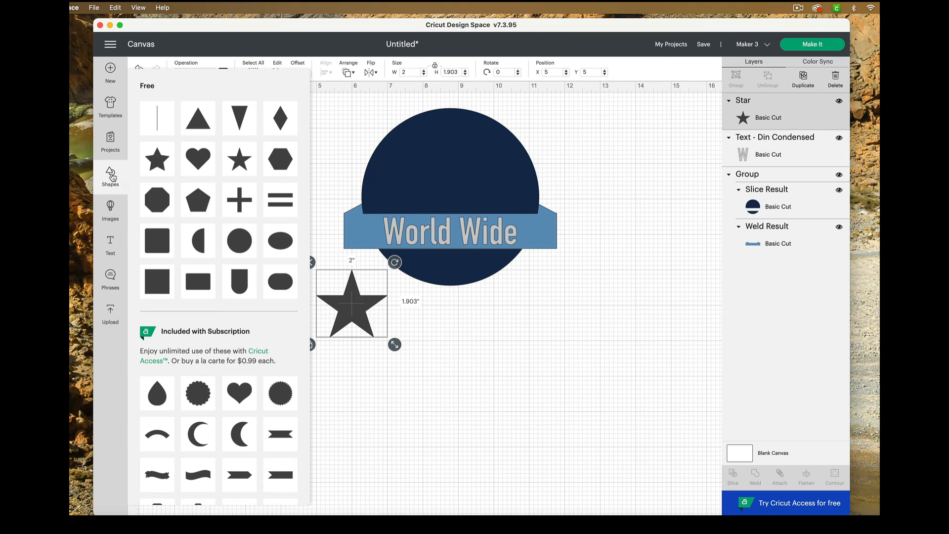
click(157, 165)
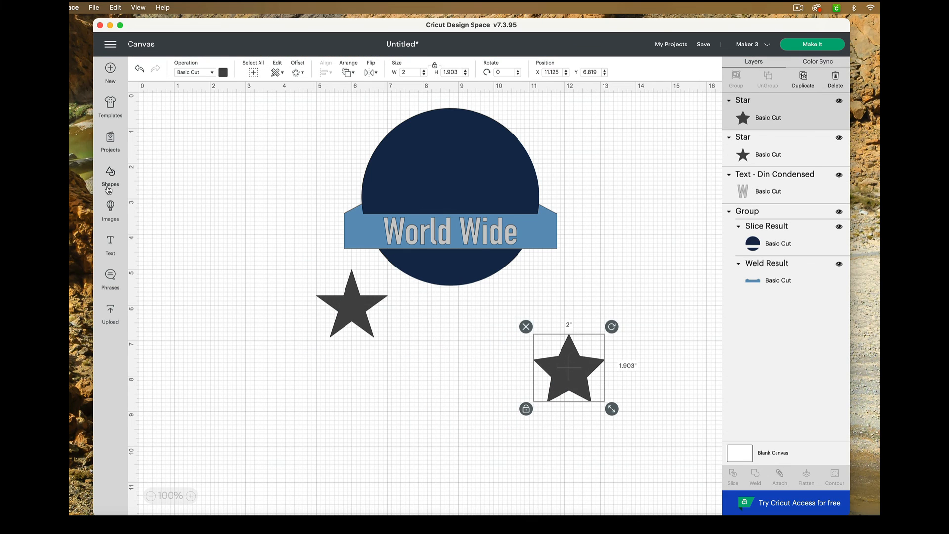
Step: Add a diamond shape and move it left of the circle to about X 2.22, Y 1.68
click(112, 174)
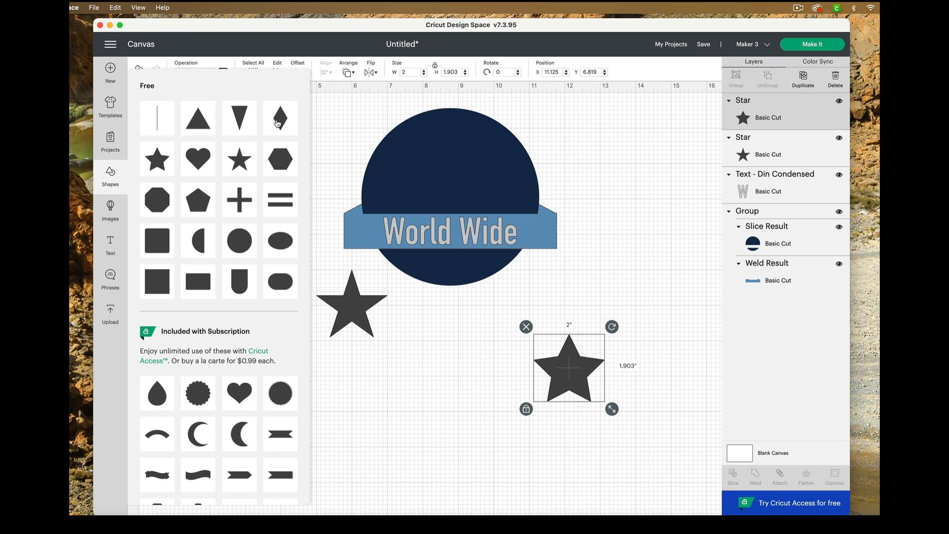
click(281, 118)
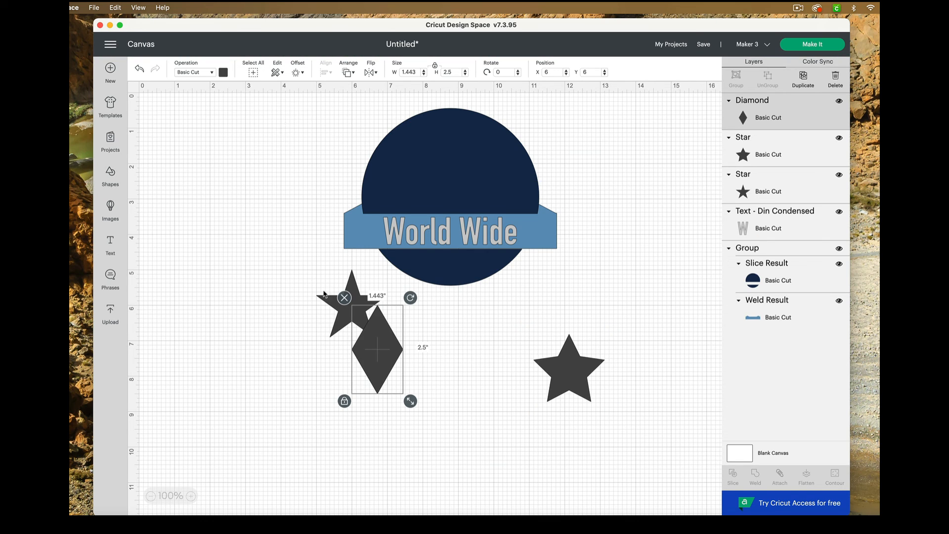
drag(386, 371, 250, 217)
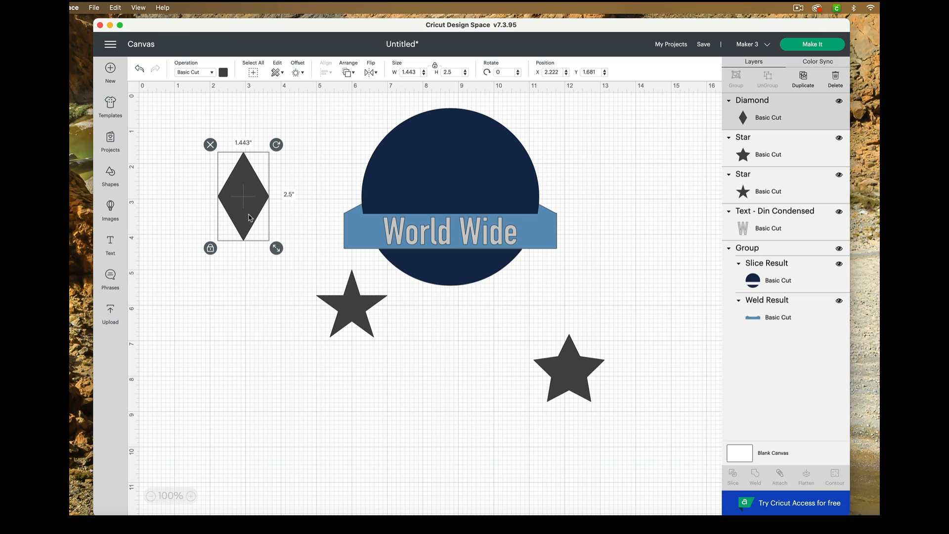
Step: Unlock the diamond's proportions and shrink it to about 0.387 by 0.639 inches
click(210, 248)
drag(276, 248, 244, 191)
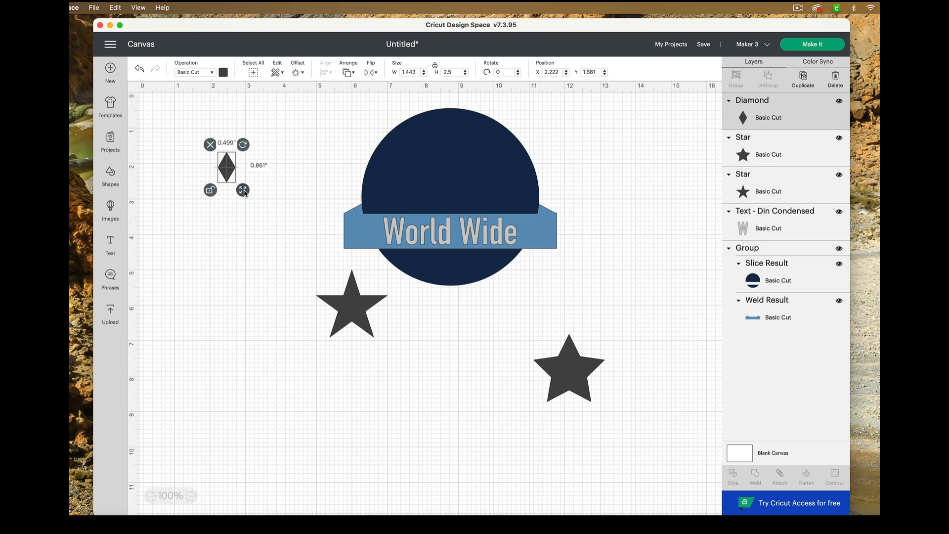
click(210, 192)
click(210, 190)
drag(247, 192, 243, 184)
Step: Unlock the slim star's proportions and shrink it to about 0.361 by 0.639 inches, making it narrow
click(350, 306)
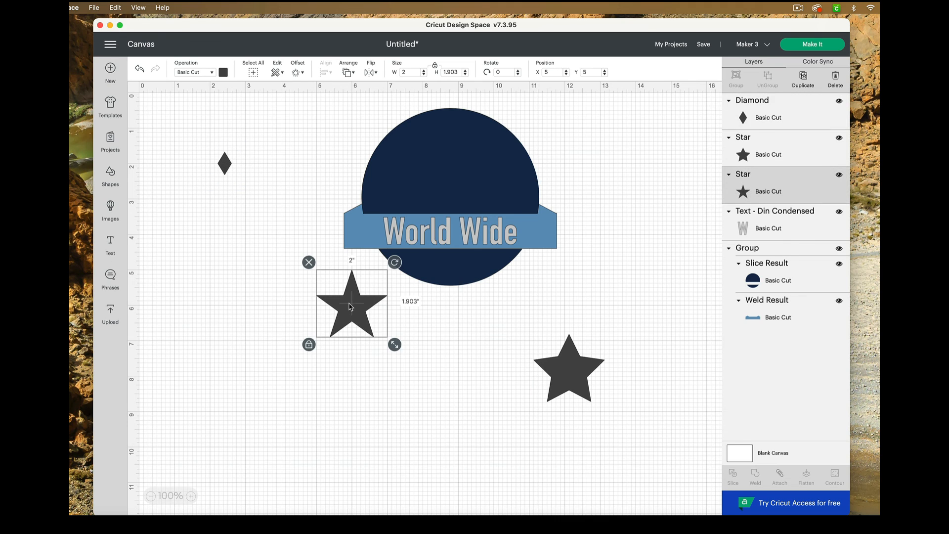
click(310, 345)
drag(394, 344, 341, 304)
Step: Shrink the fuller star to about 0.458 by 0.486 inches and gather both stars near the small diamond
click(585, 374)
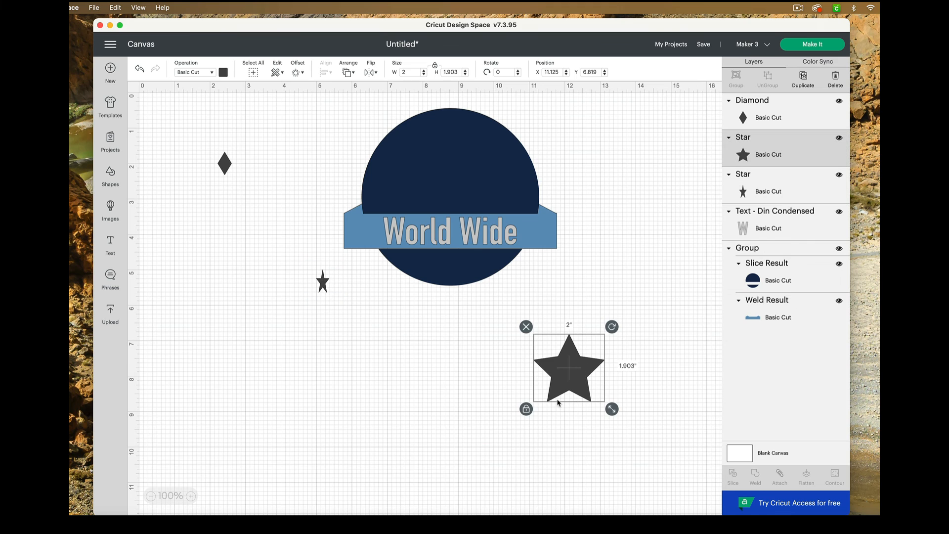
drag(612, 411, 255, 218)
drag(322, 286, 285, 252)
Step: Select the diamond and both stars together, duplicate the set twice, and deselect the copies
drag(180, 154, 313, 302)
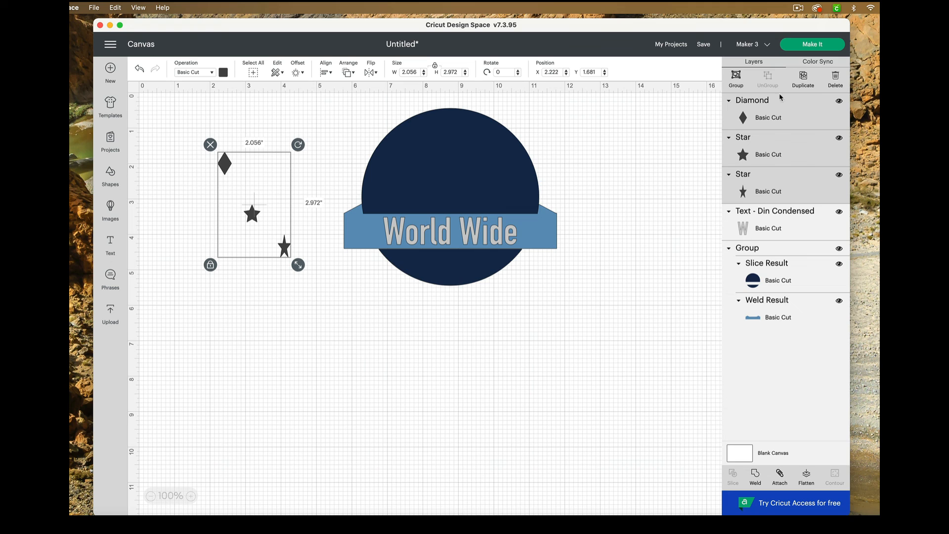
click(803, 79)
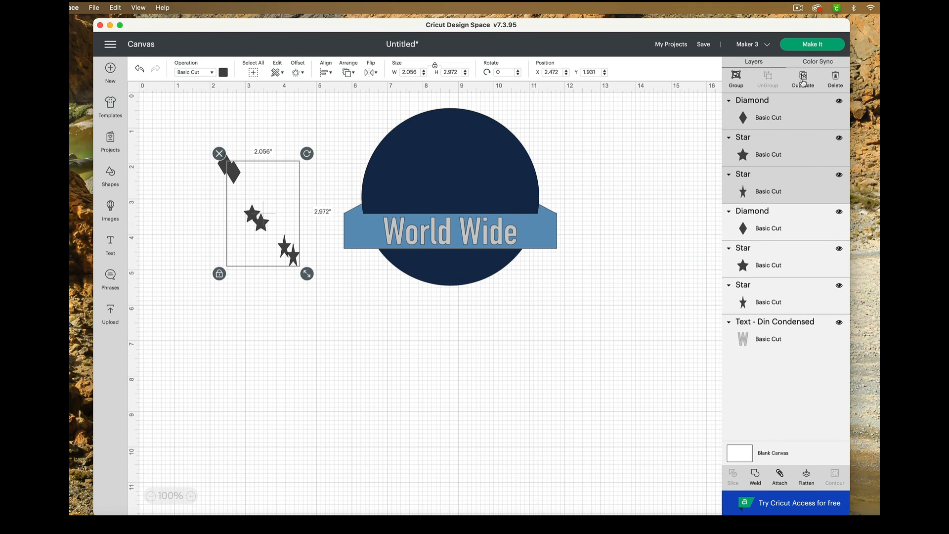
click(803, 80)
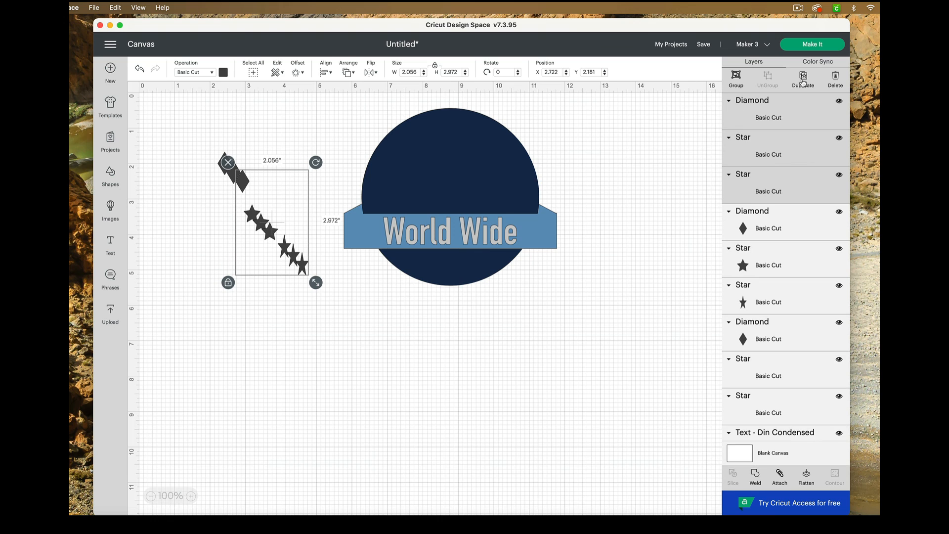
click(266, 443)
Step: Try one slim star copy on the navy circle and move it back beside the other copies
drag(304, 273, 406, 189)
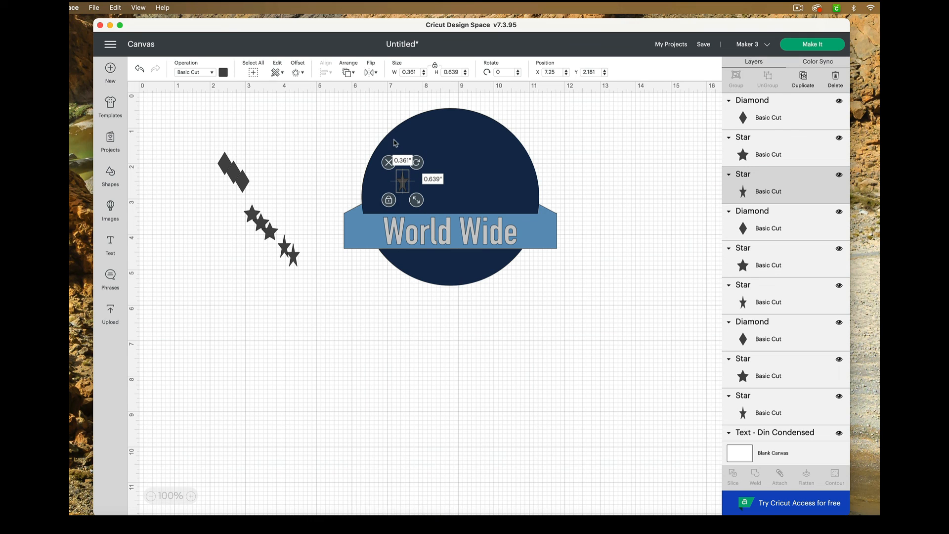
click(406, 182)
drag(407, 184, 314, 278)
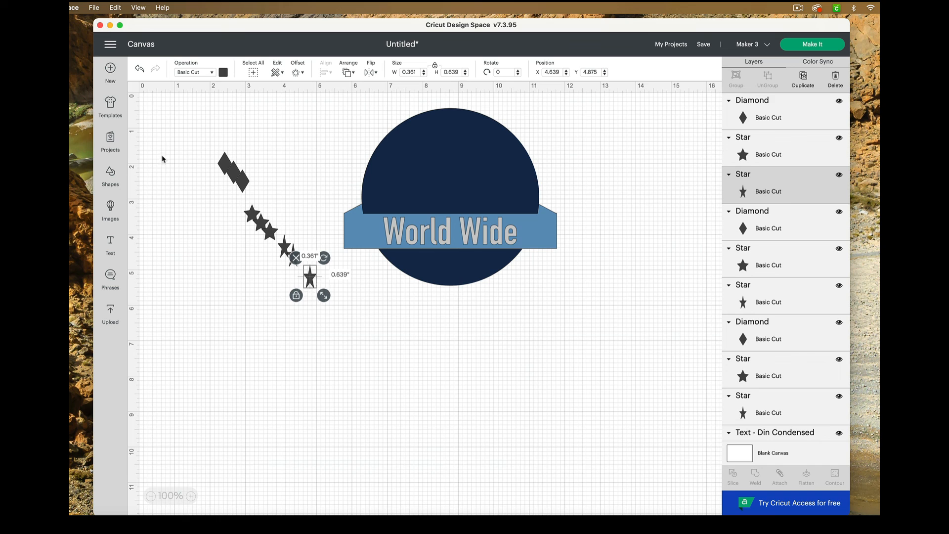
Step: Color all the diamonds and stars beside the circle white and deselect them
drag(184, 147, 326, 330)
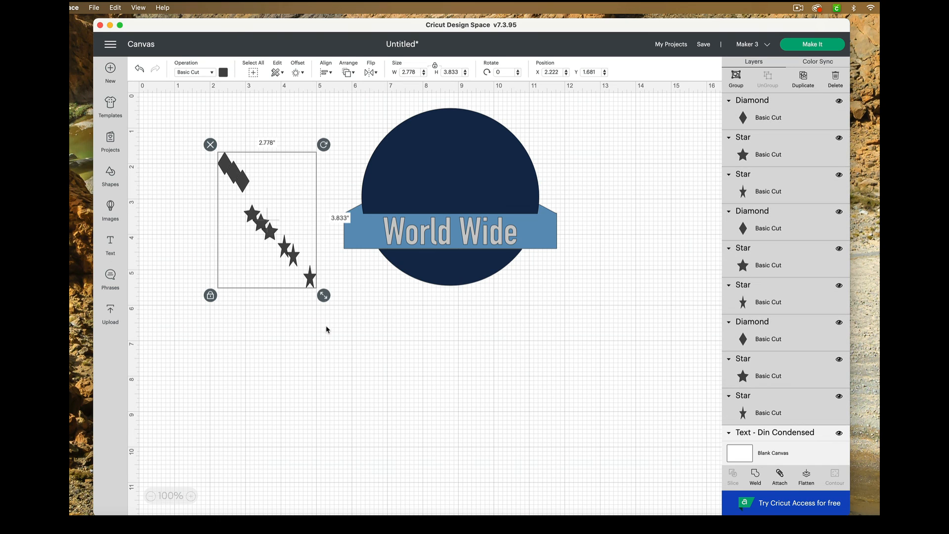
click(224, 72)
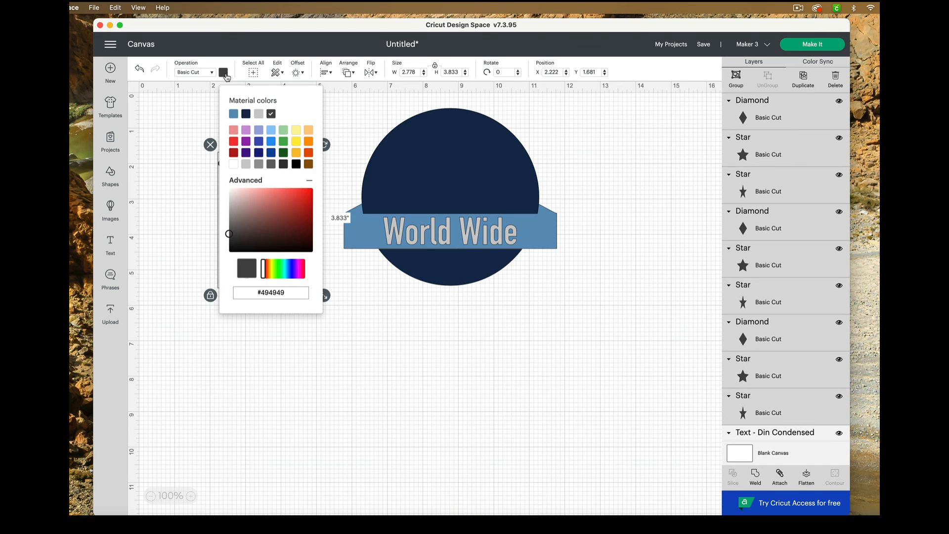
click(234, 166)
click(321, 372)
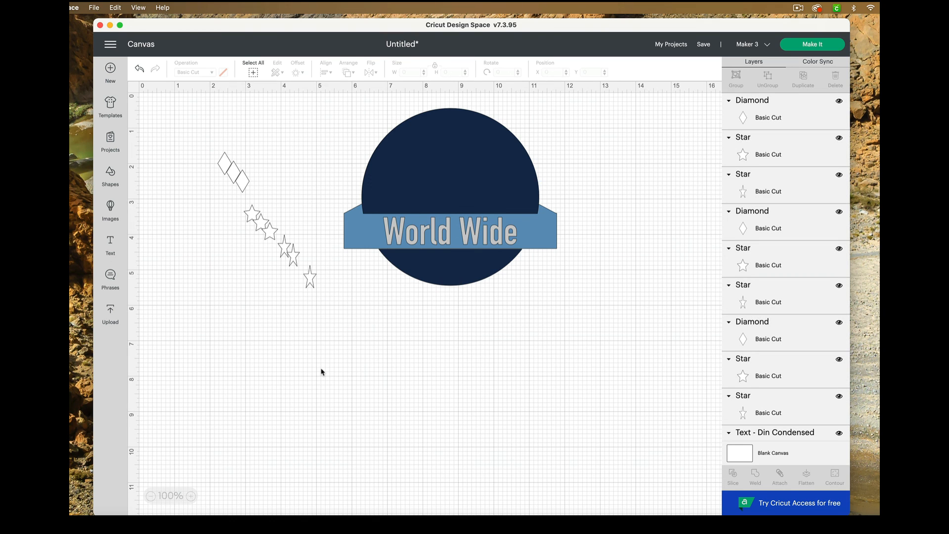
Step: Recolor all the loose diamonds and stars a pale blue-gray, mixed from light gray #cccccc with a blue hue, and deselect them
drag(195, 127, 331, 350)
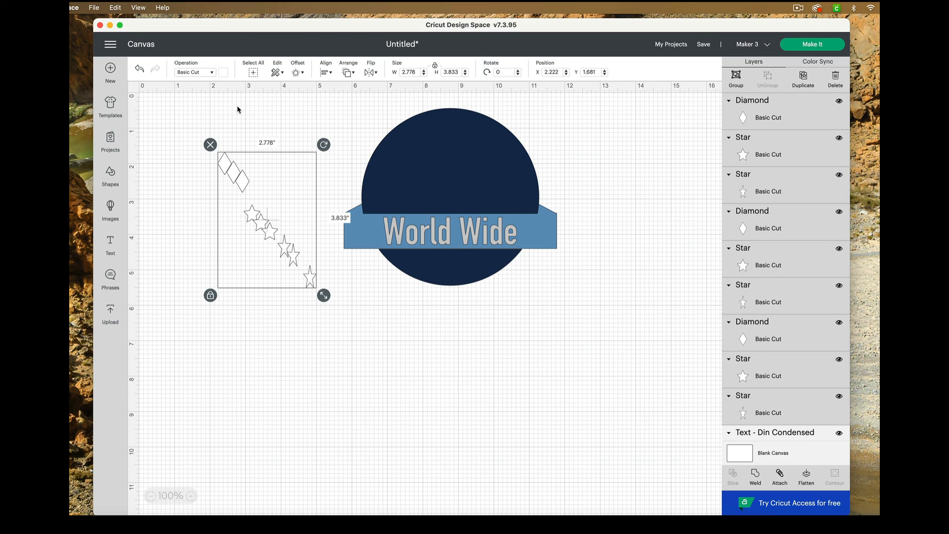
click(224, 73)
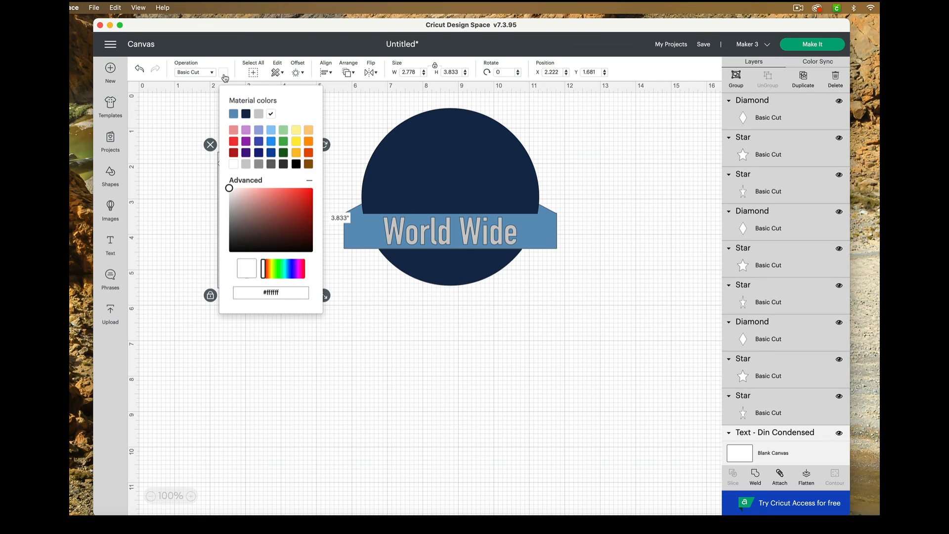
click(246, 164)
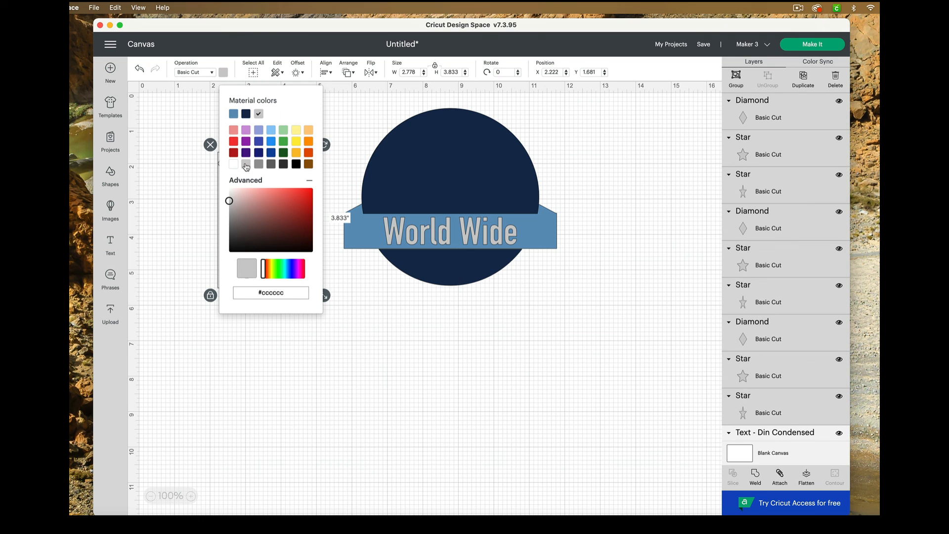
click(294, 270)
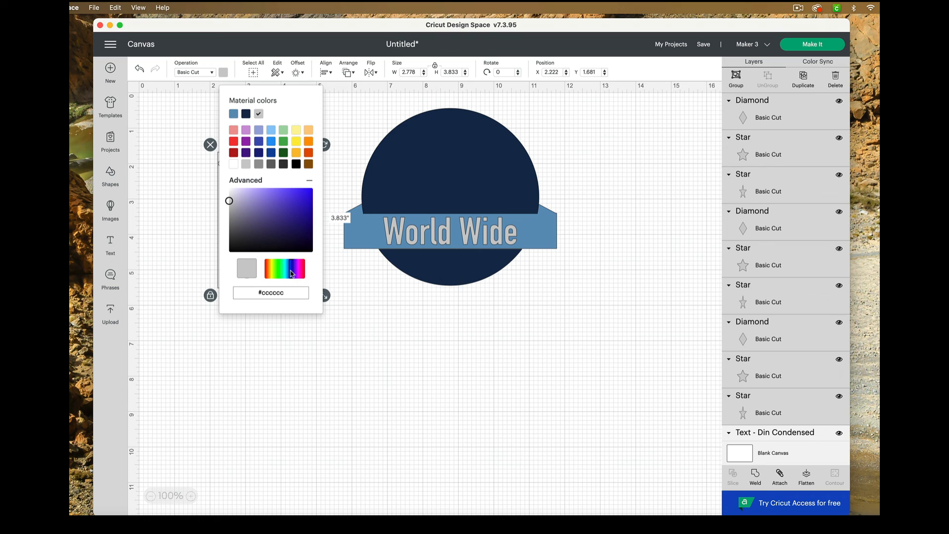
click(290, 263)
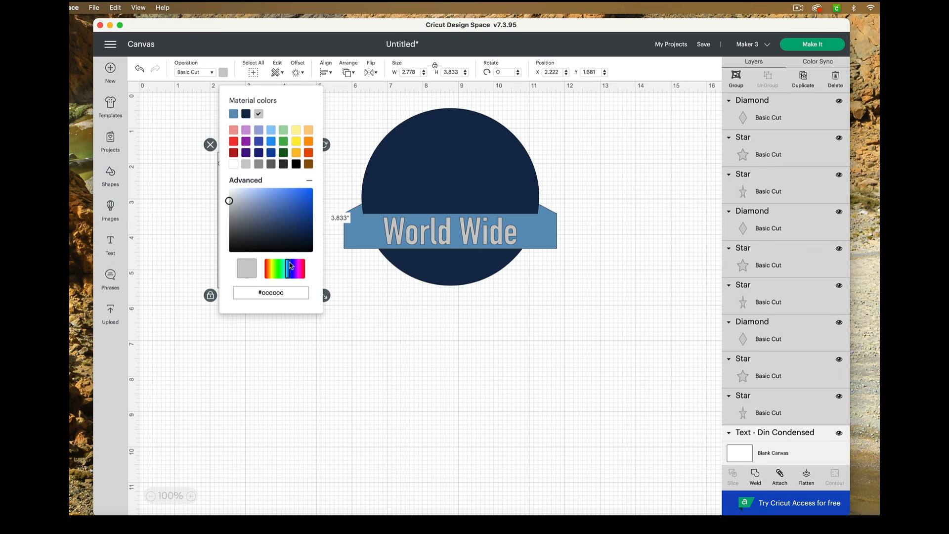
mouse_move(231, 202)
mouse_down()
mouse_move(233, 193)
mouse_move(247, 198)
mouse_move(238, 193)
mouse_up()
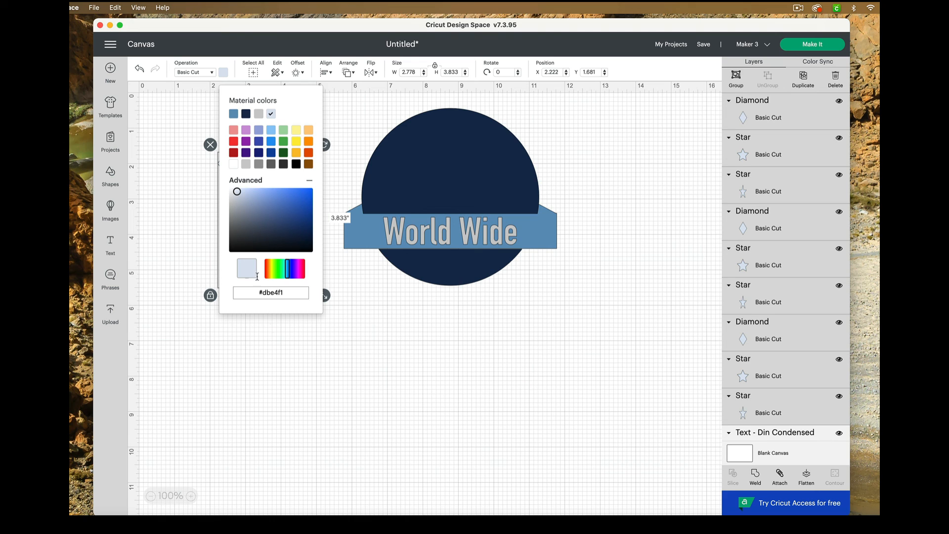
drag(238, 194, 235, 197)
click(403, 353)
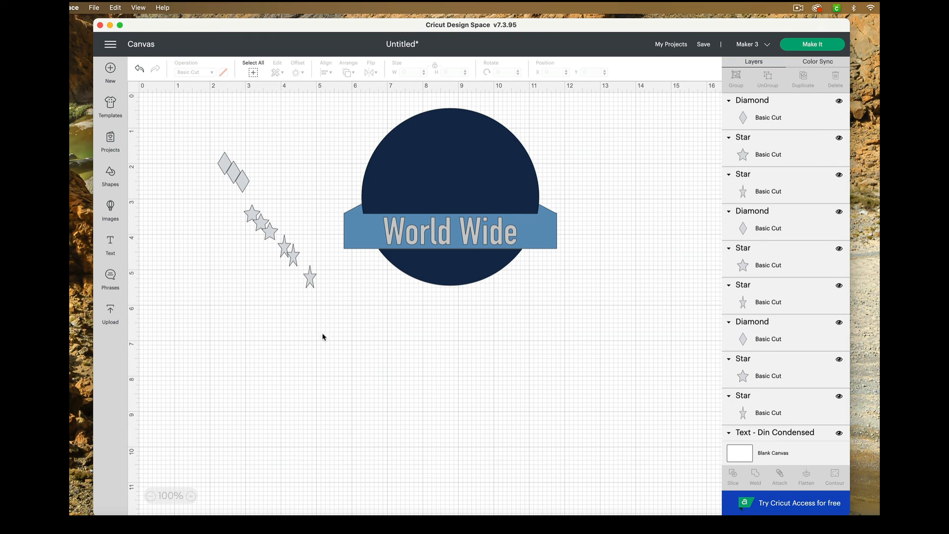
Step: Place a slim star, a fuller star and a diamond above the banner on the circle, and a second diamond below it at about X 8.47, Y 4.69
drag(315, 284, 431, 164)
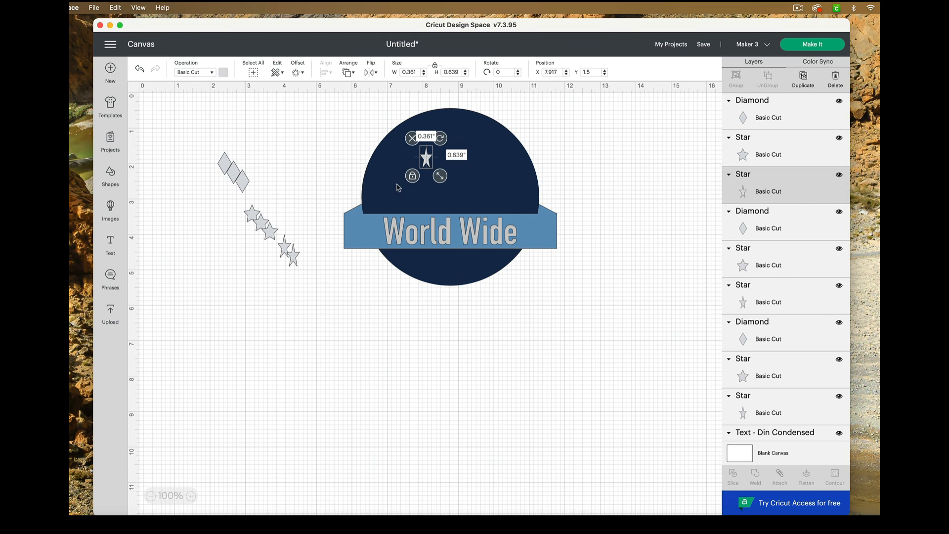
drag(271, 234, 502, 189)
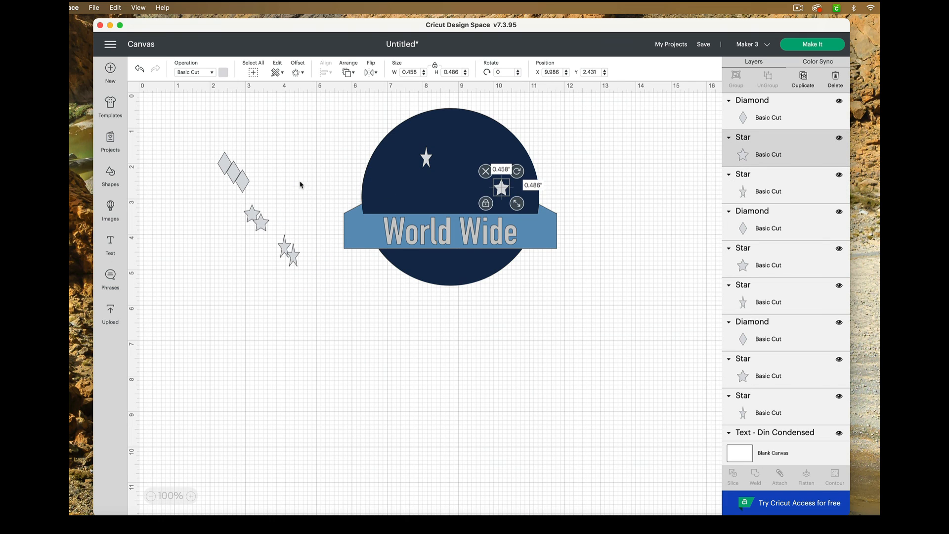
drag(245, 185, 433, 192)
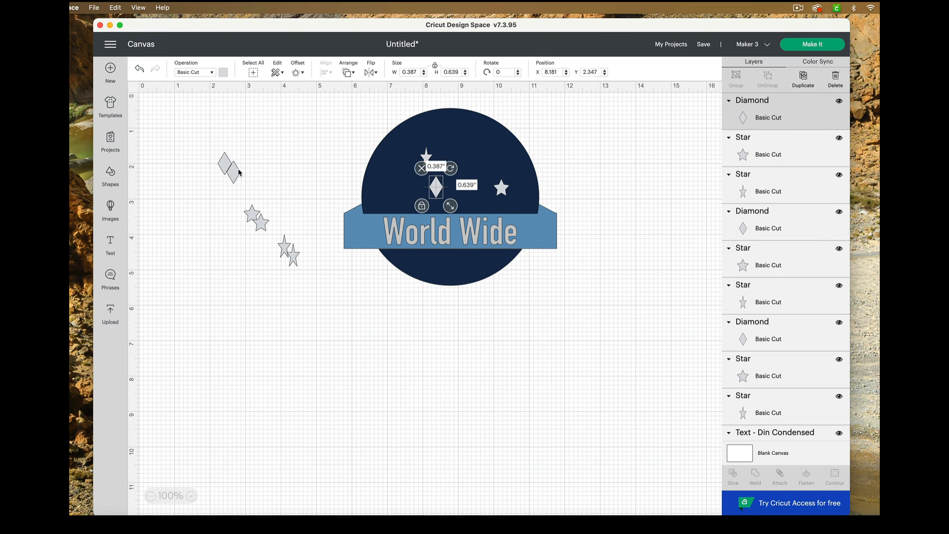
drag(238, 172, 452, 269)
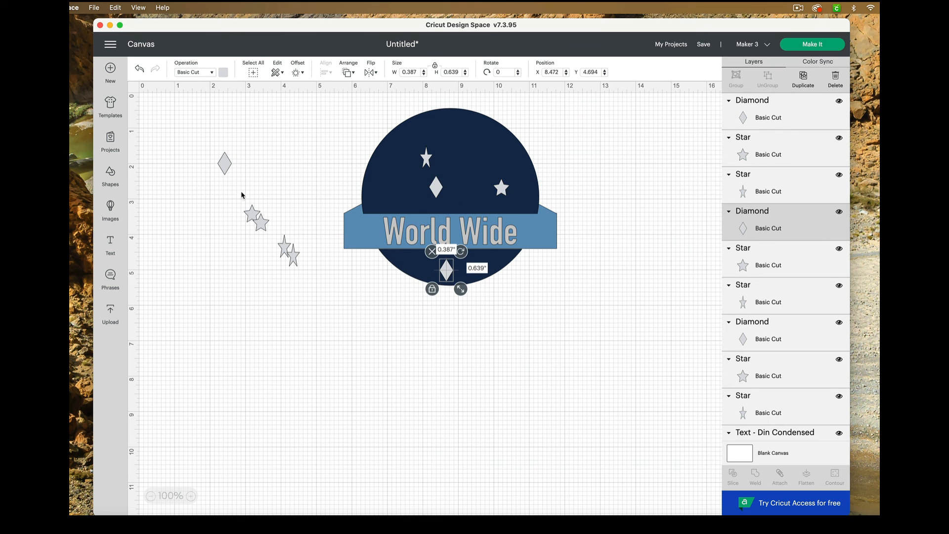
Step: Add one fuller and one slim star to the circle above the banner, and one of each below it on either side of the diamond
drag(260, 222, 390, 189)
drag(293, 254, 473, 148)
drag(283, 249, 476, 267)
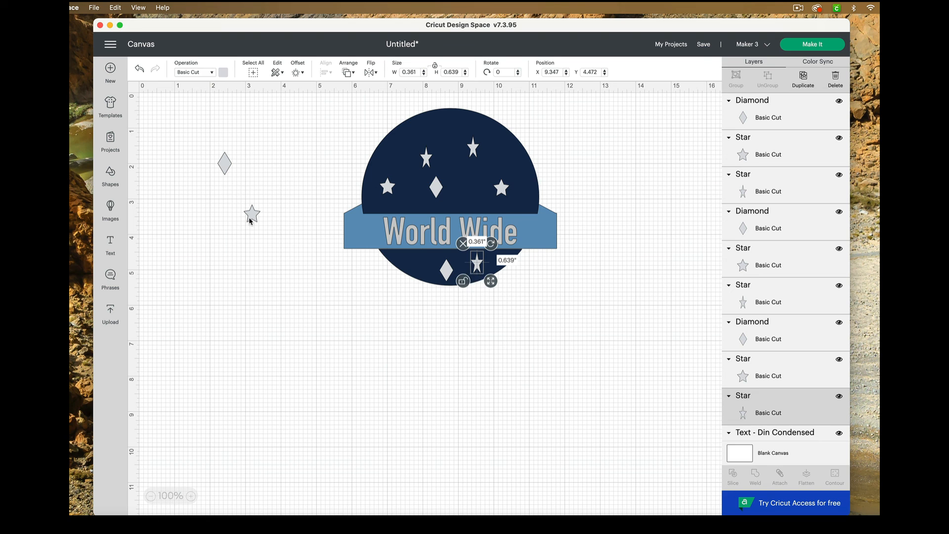
drag(250, 221, 421, 274)
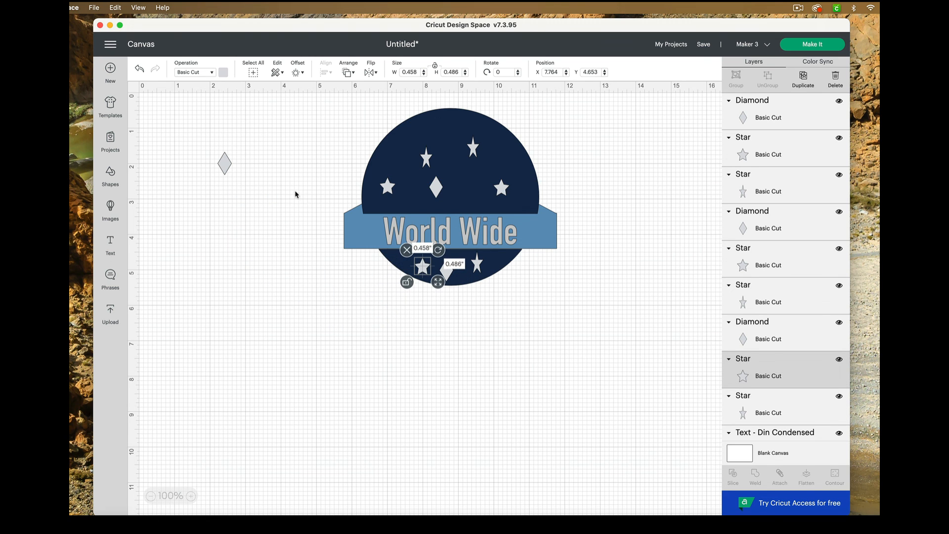